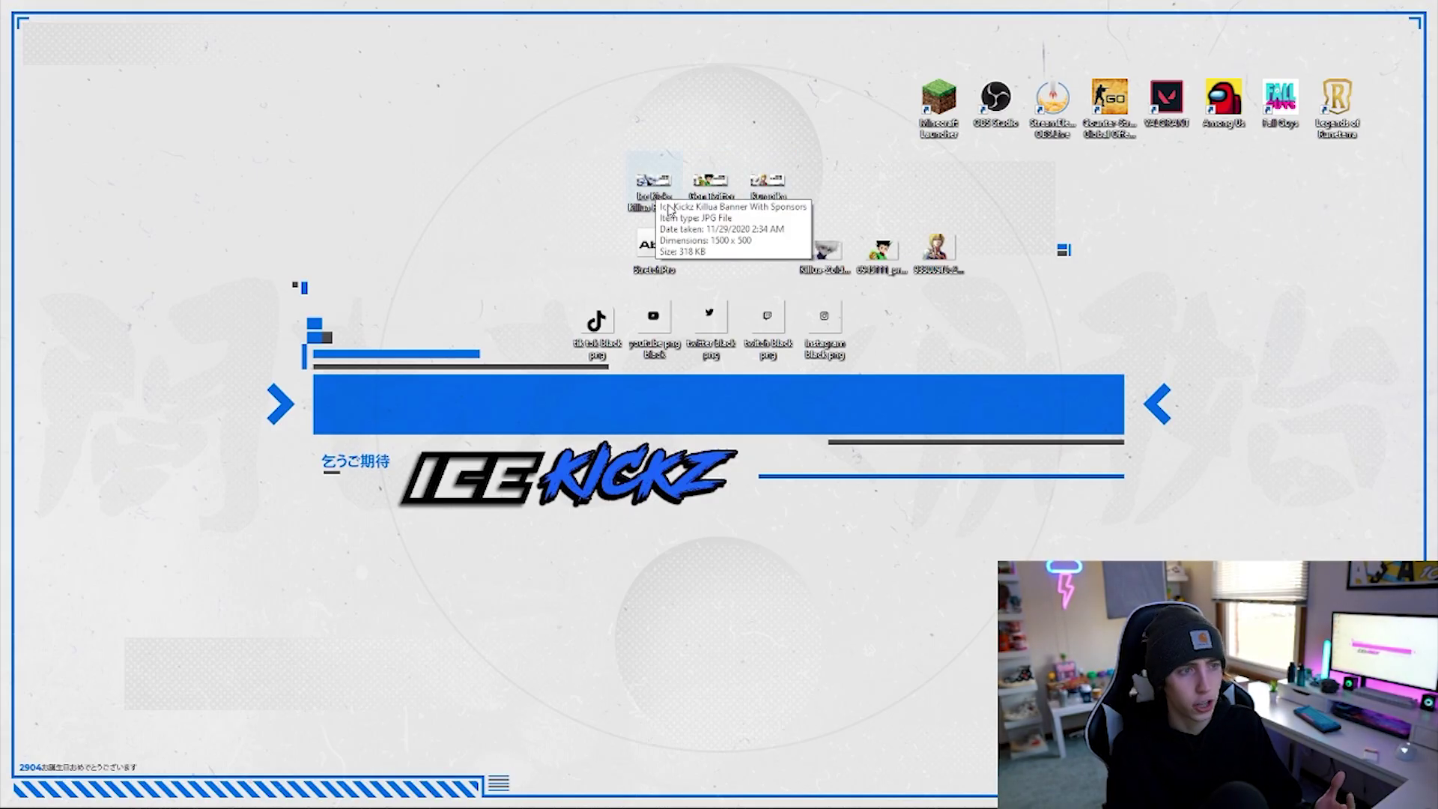
- View the finished Killua, Gon and Kurapika banner images one after another, closing each
{"action": "double_click", "coordinate": [666, 207]}
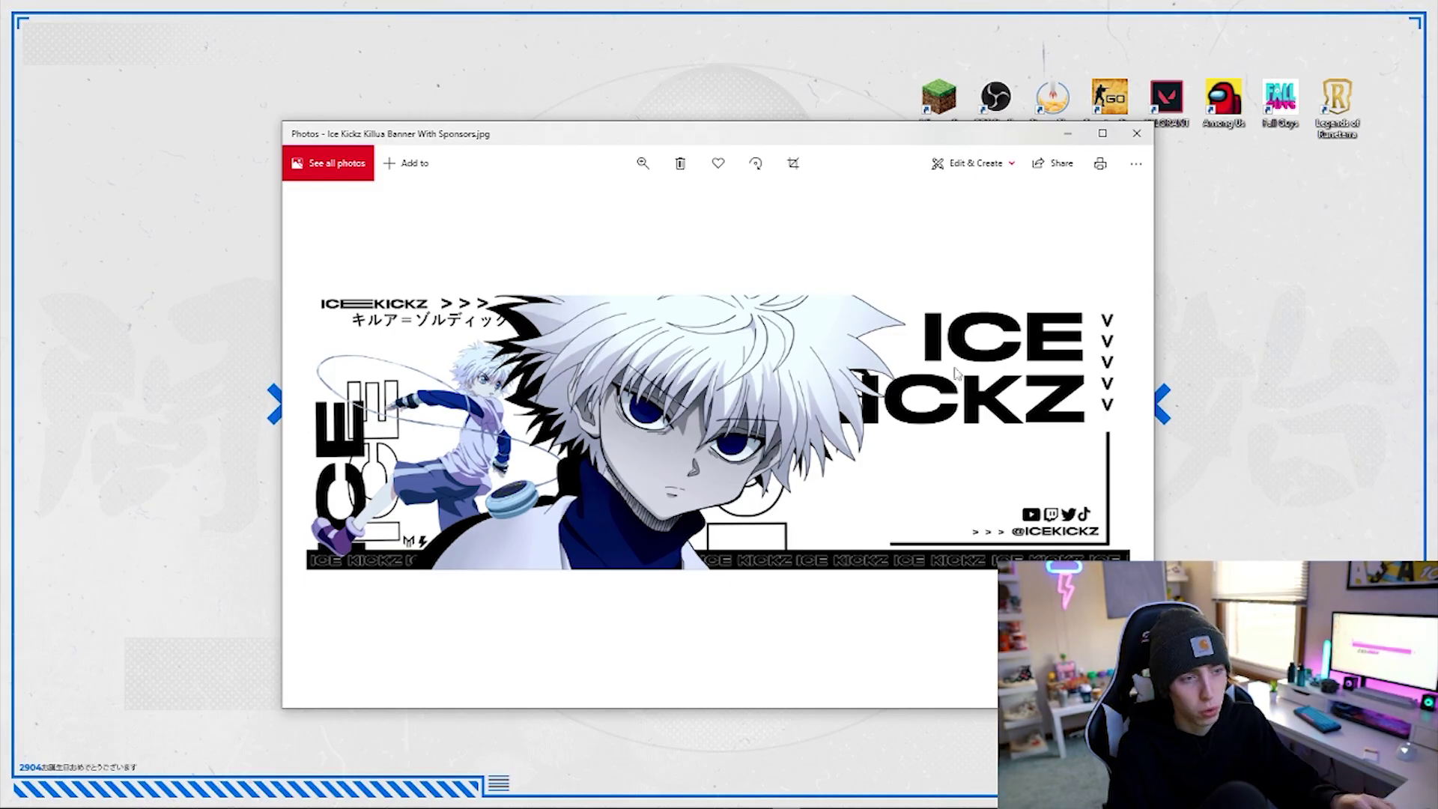
{"action": "key", "text": "alt+F4"}
{"action": "double_click", "coordinate": [712, 188]}
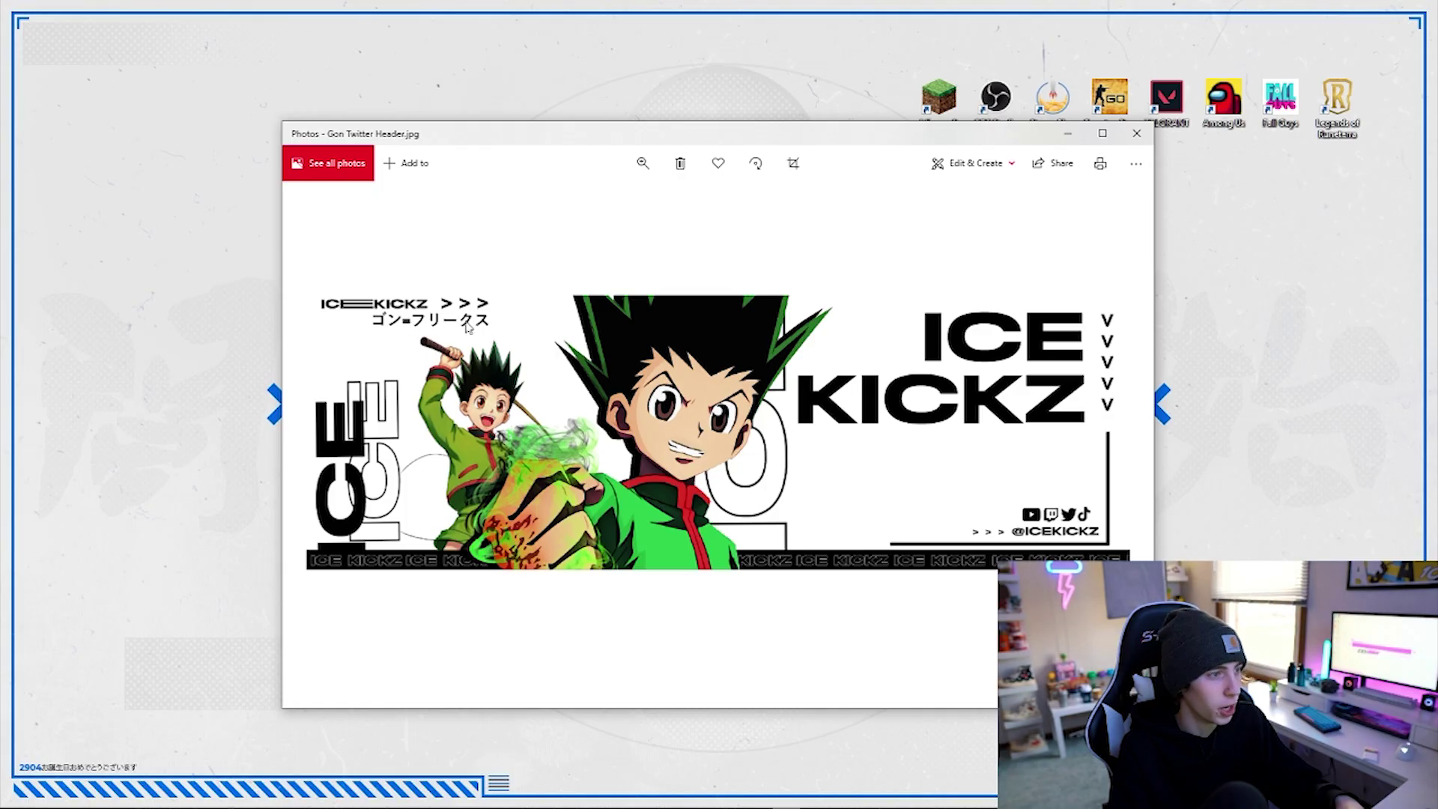
{"action": "left_click", "coordinate": [1136, 134]}
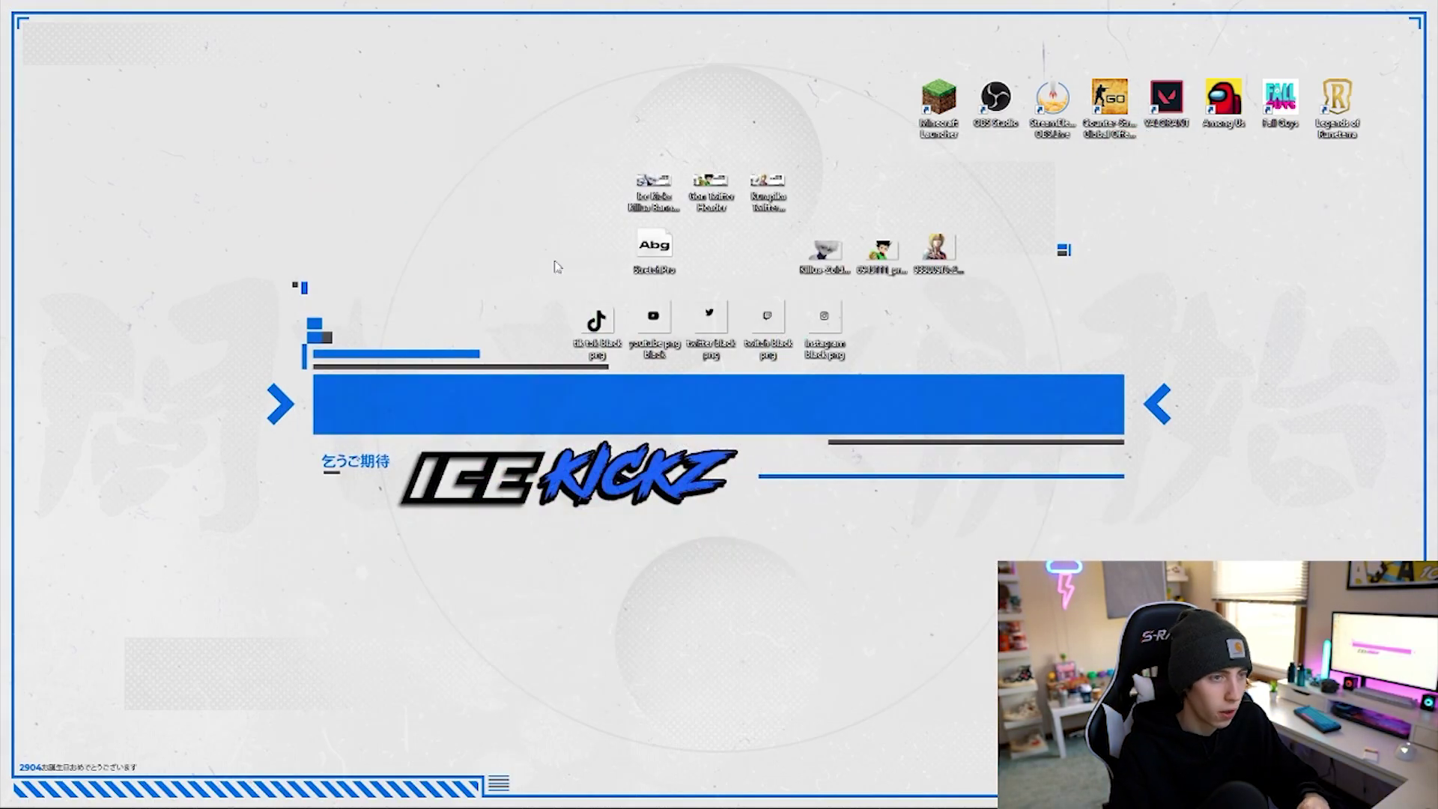
{"action": "double_click", "coordinate": [769, 187]}
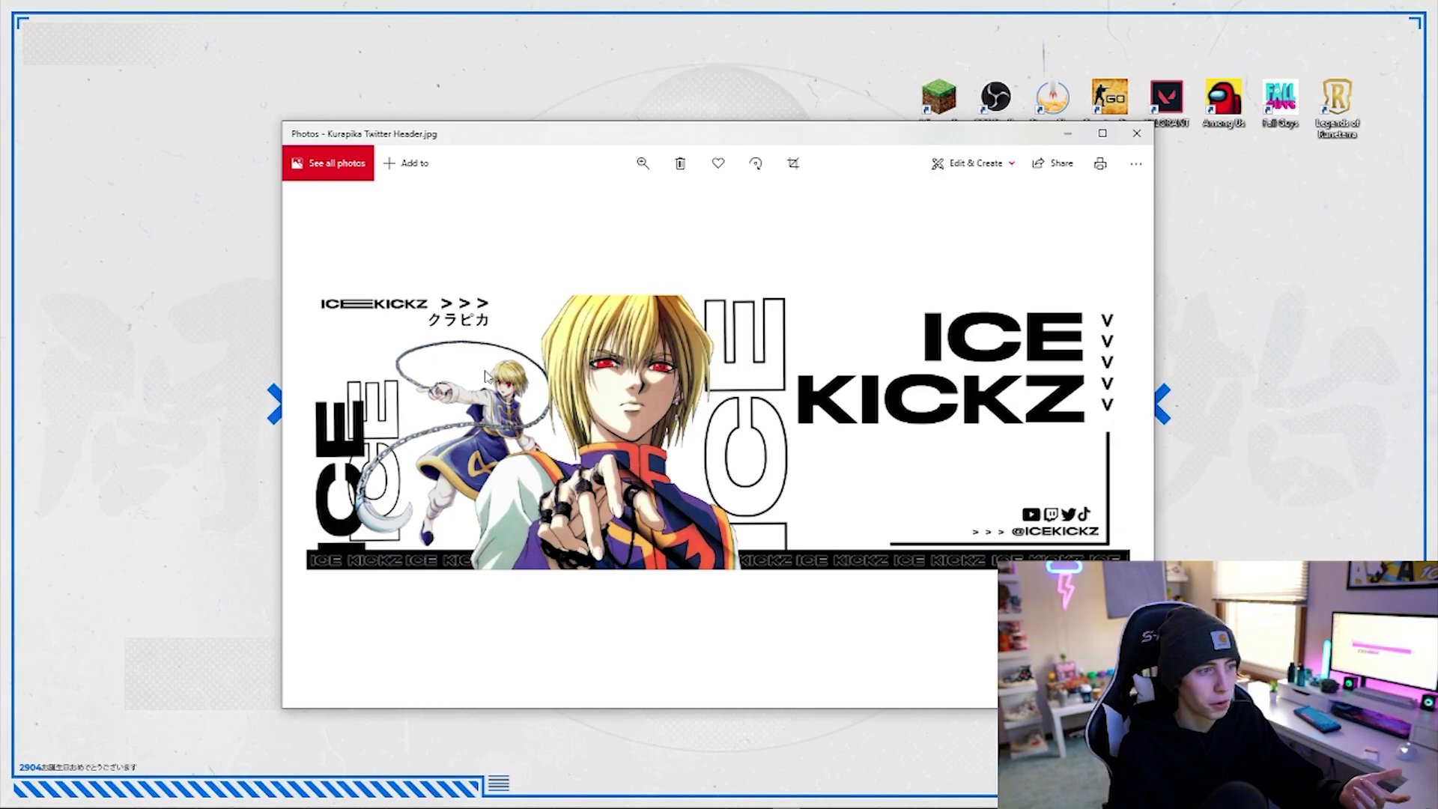
{"action": "key", "text": "alt+F4"}
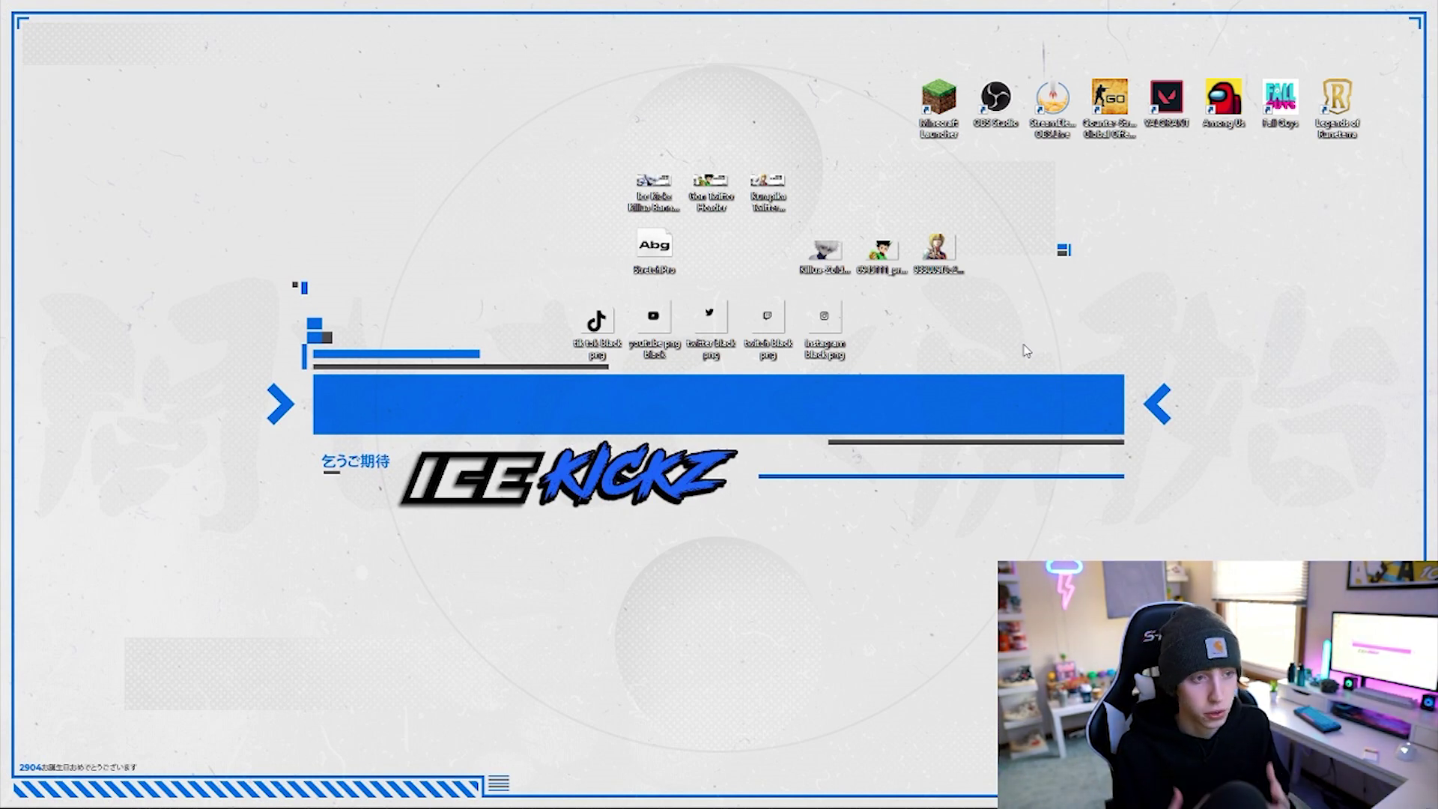
- Point out the three anime character image files on the desktop
{"action": "left_click", "coordinate": [852, 262]}
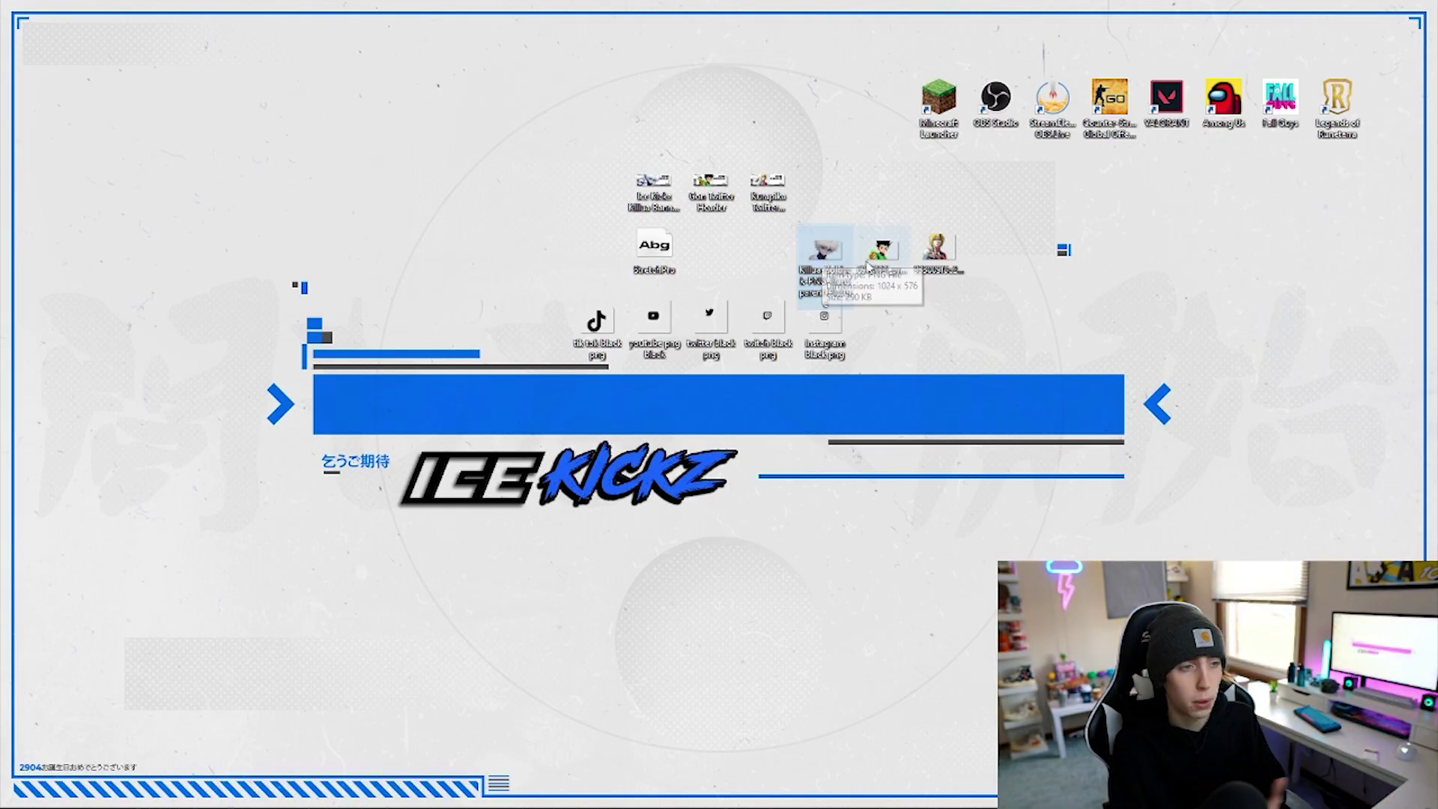
{"action": "left_click", "coordinate": [885, 255]}
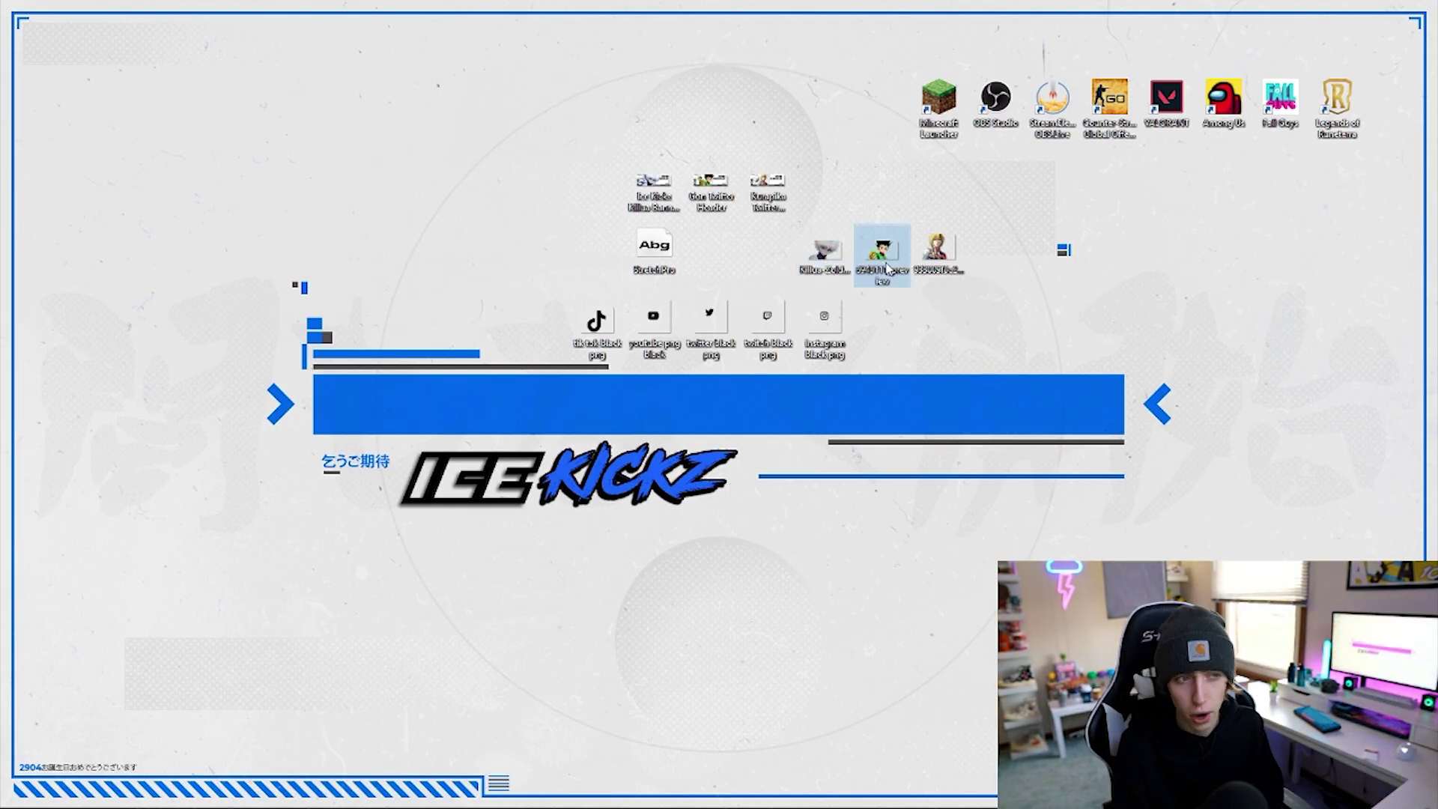
{"action": "left_click", "coordinate": [945, 259]}
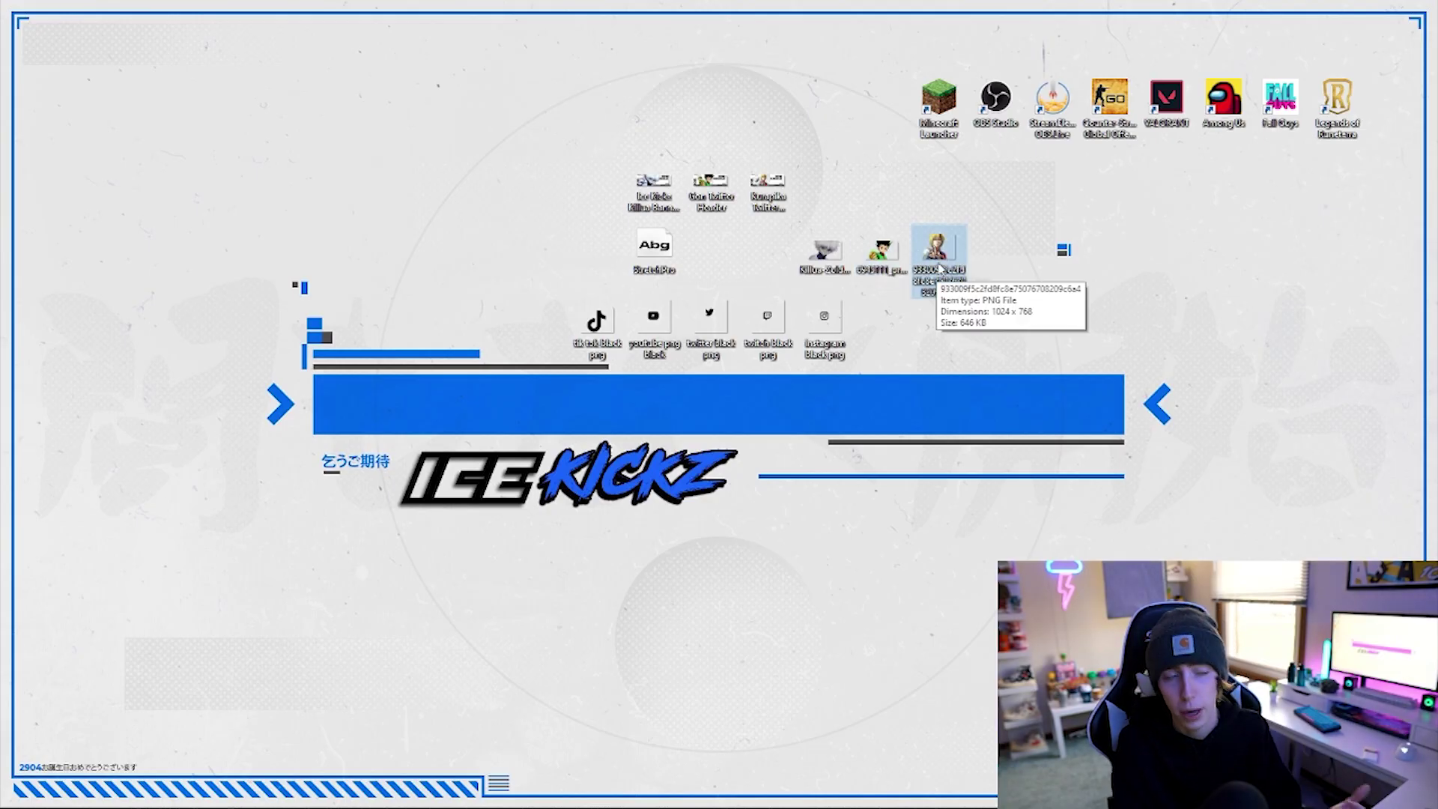
- Review the Killua banner with sponsors and the Gon Twitter header once more, and put both out of view
{"action": "double_click", "coordinate": [663, 185]}
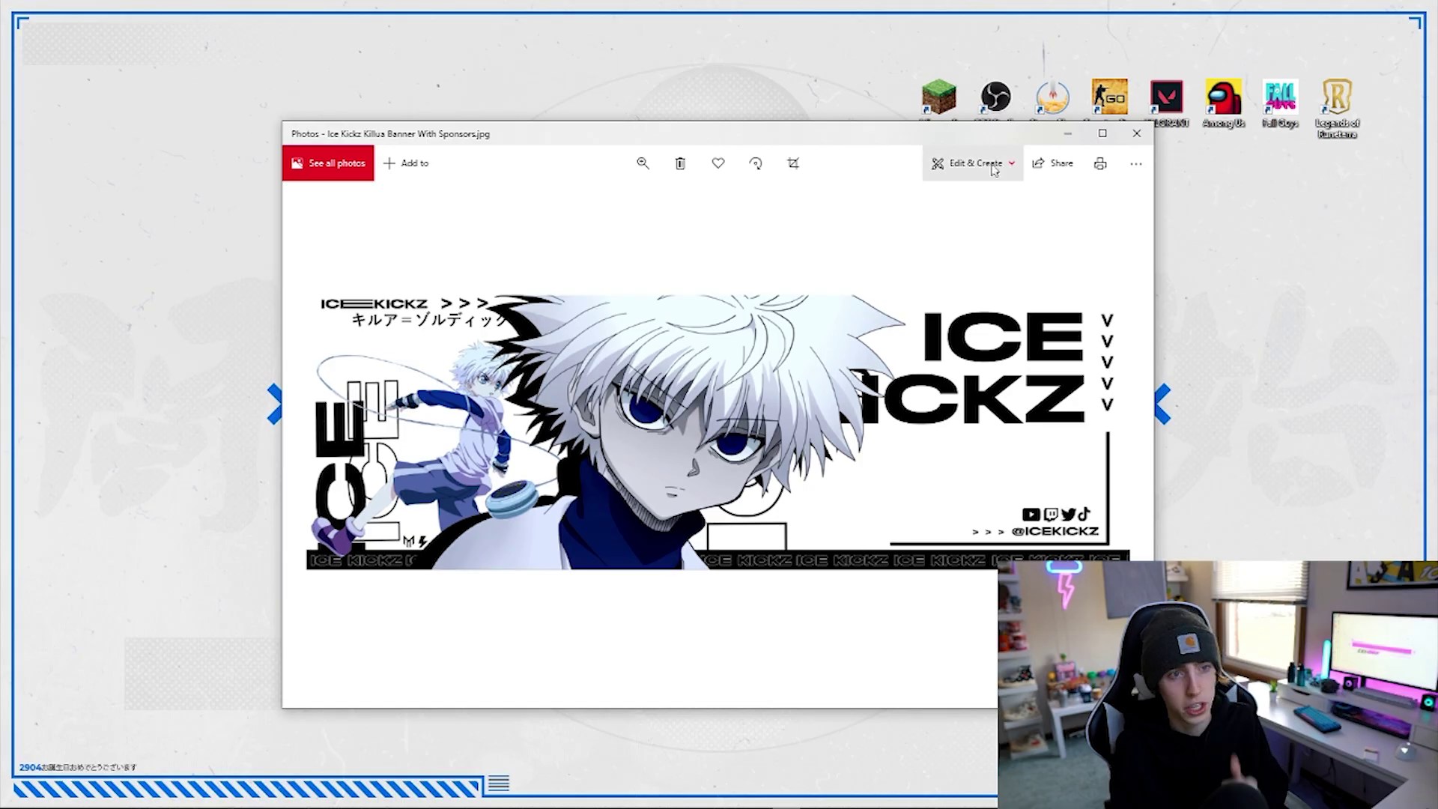
{"action": "left_click", "coordinate": [1069, 134]}
{"action": "double_click", "coordinate": [721, 184]}
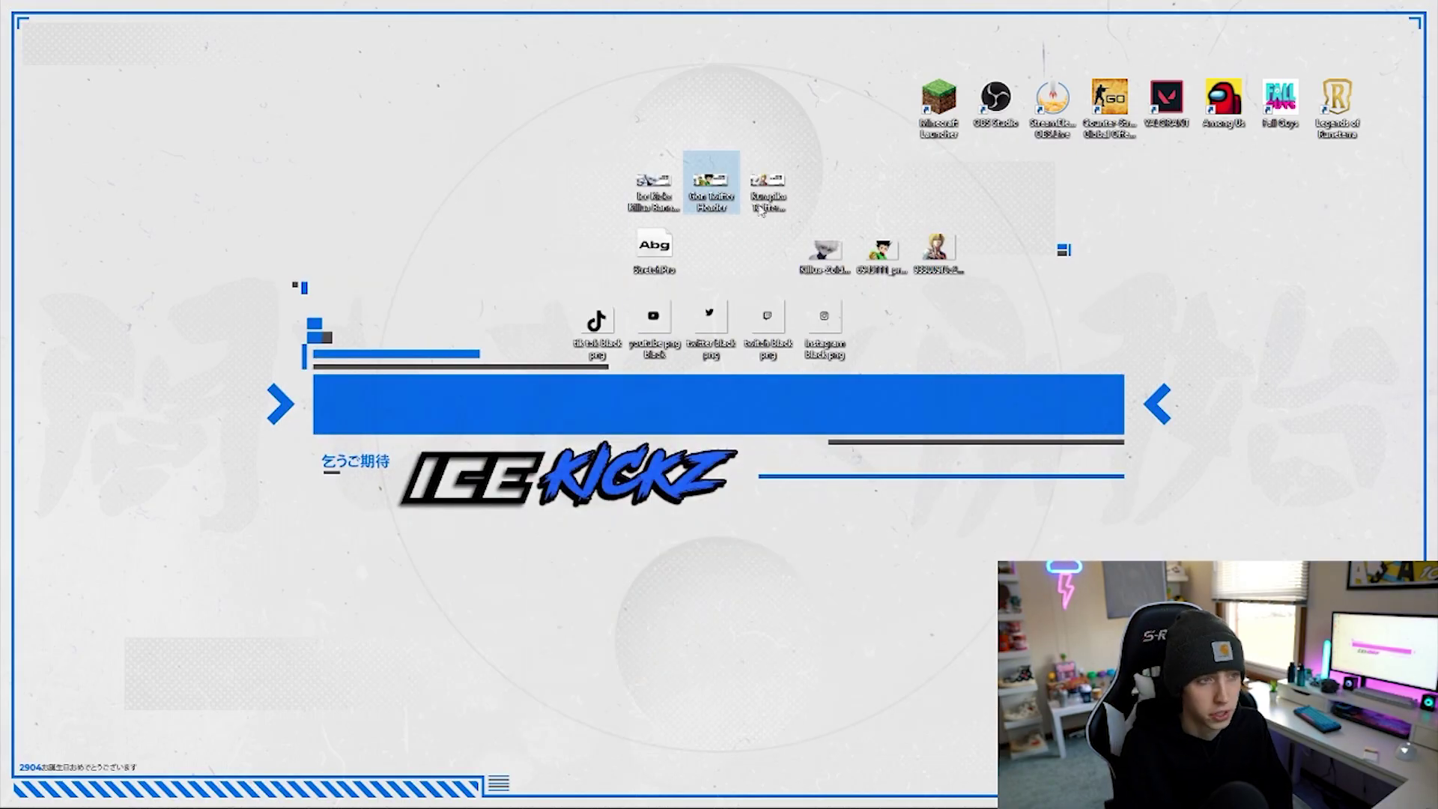
{"action": "left_click", "coordinate": [1137, 134]}
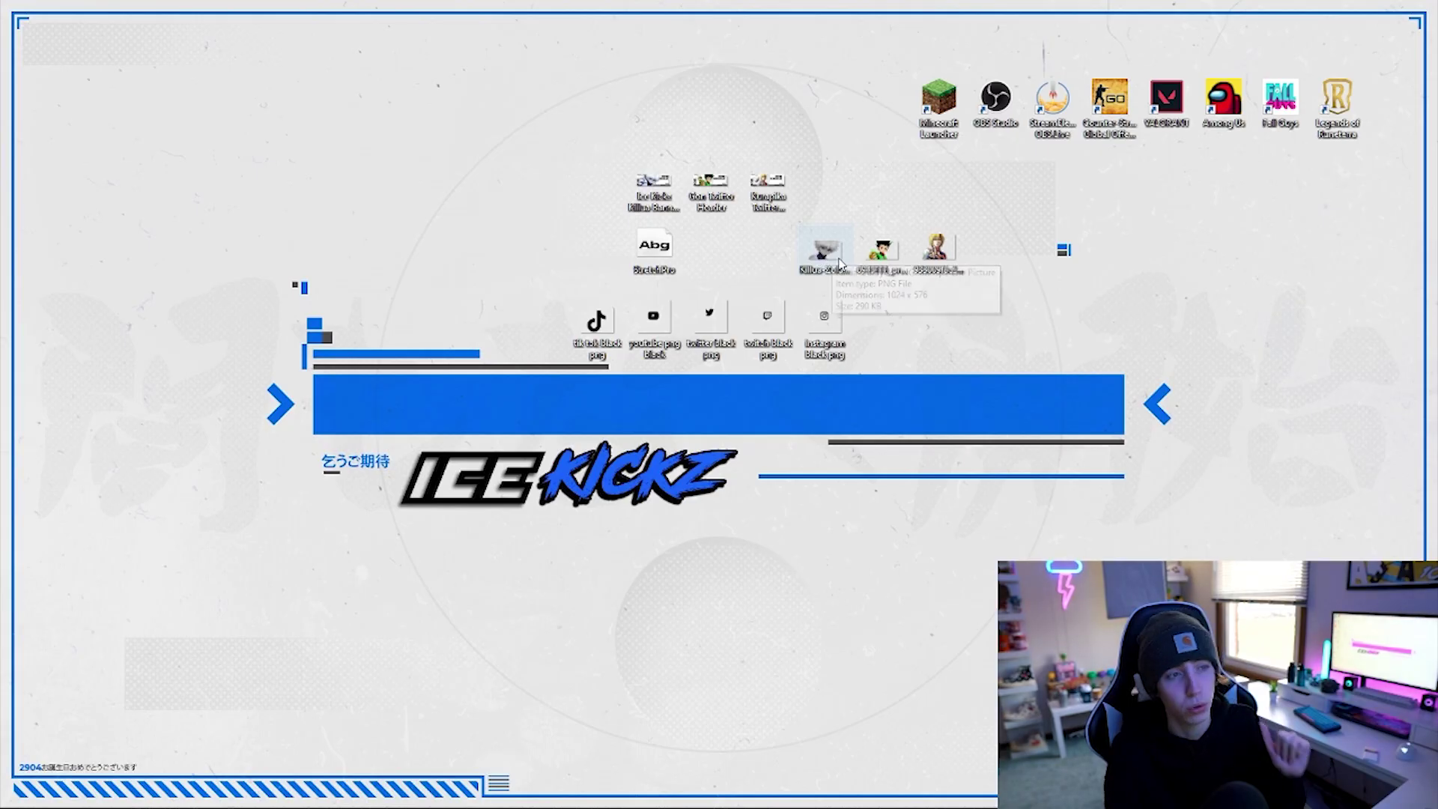
- Examine the Stretch Pro font file and the black Instagram, Twitch, Twitter, YouTube and TikTok icon files
{"action": "left_click", "coordinate": [656, 258]}
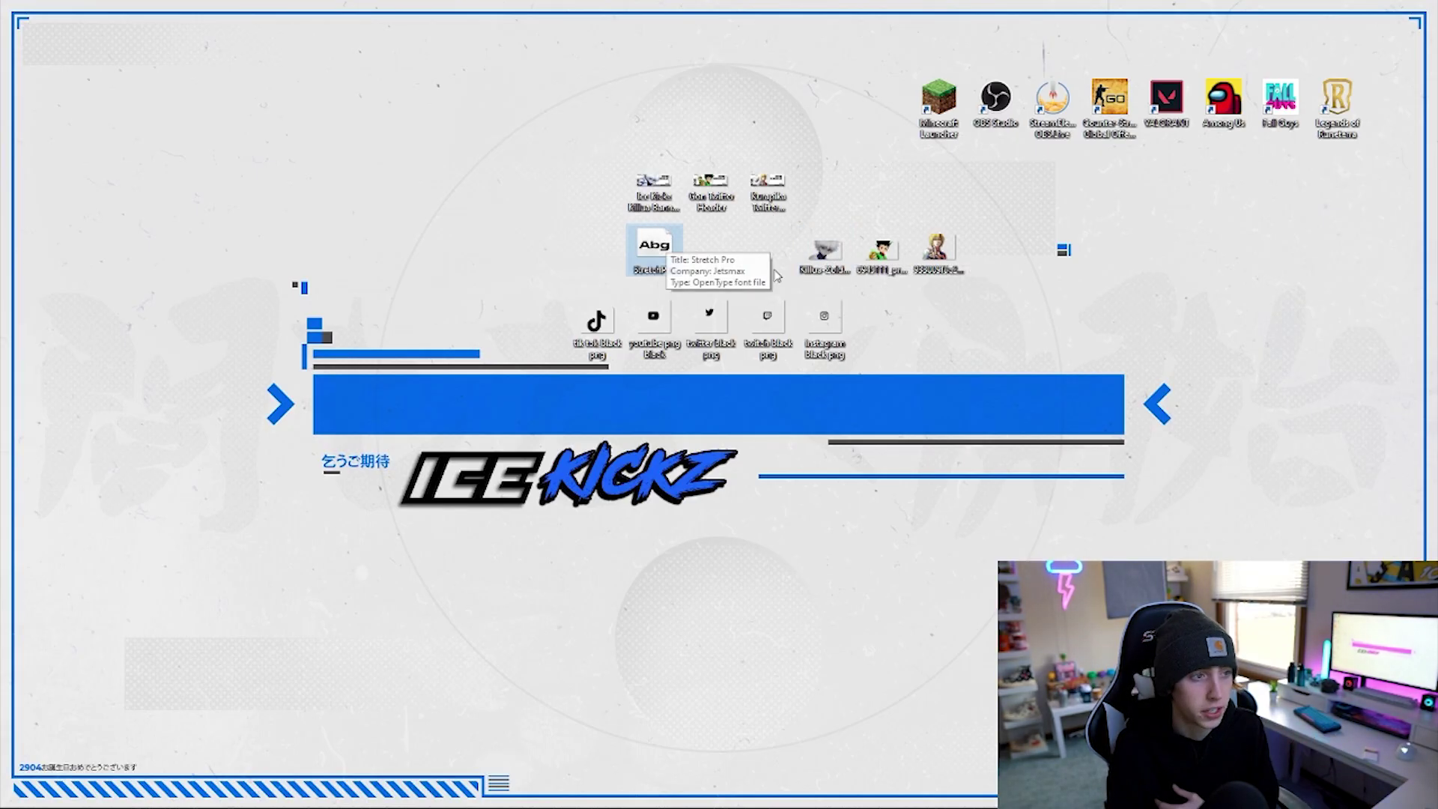
{"action": "left_click", "coordinate": [773, 272]}
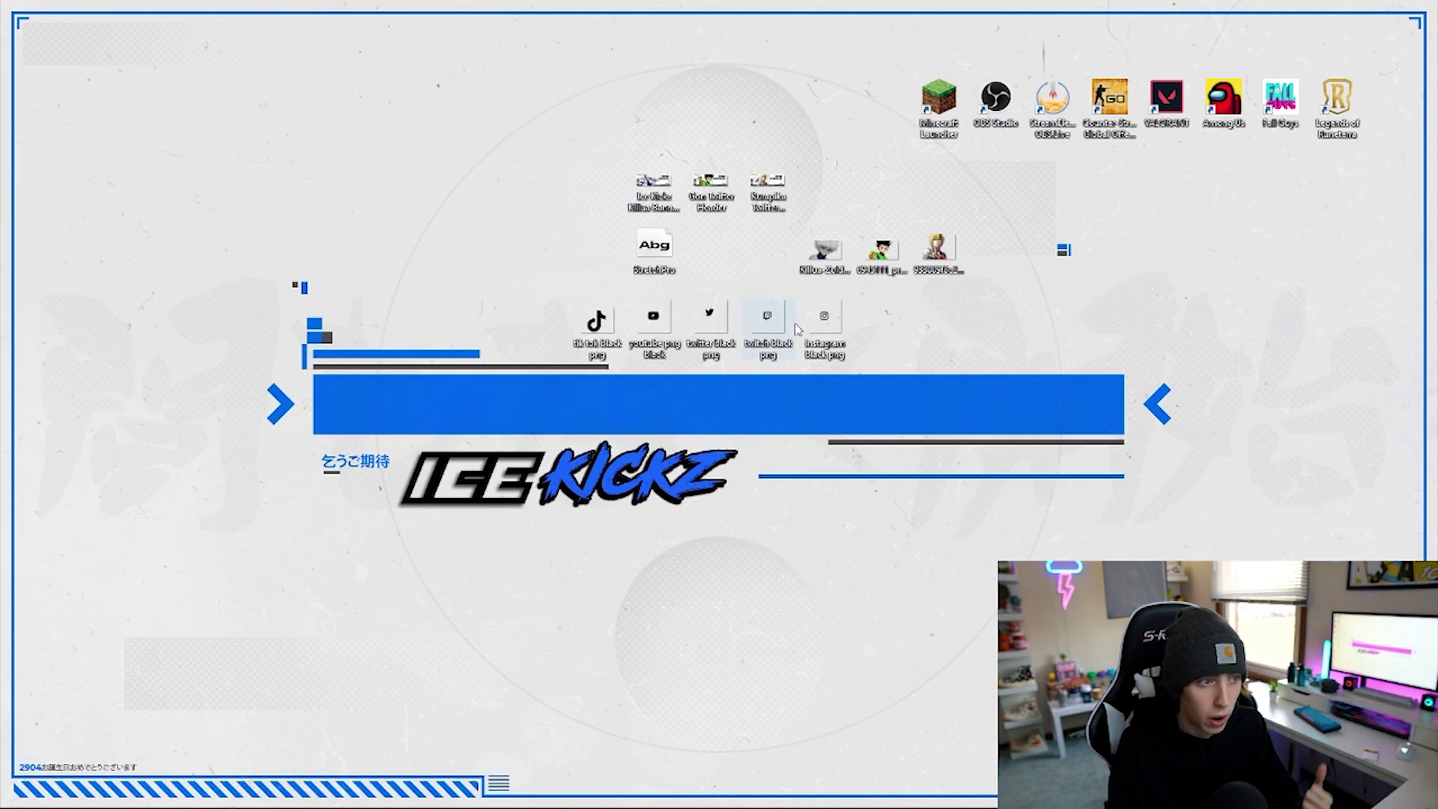
{"action": "left_click", "coordinate": [827, 320]}
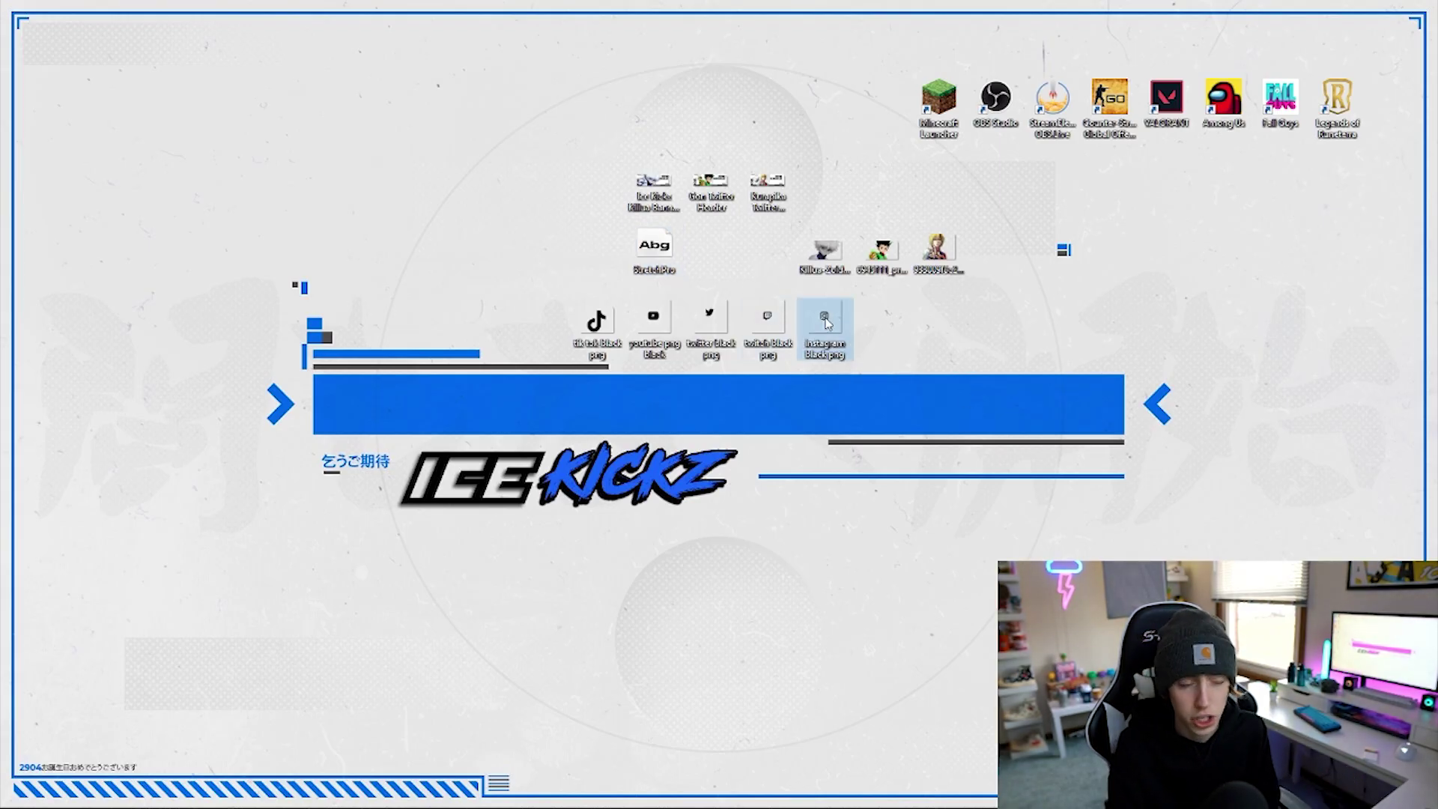
{"action": "left_click", "coordinate": [768, 322]}
{"action": "left_click", "coordinate": [710, 322]}
{"action": "left_click", "coordinate": [653, 322]}
{"action": "left_click", "coordinate": [597, 328]}
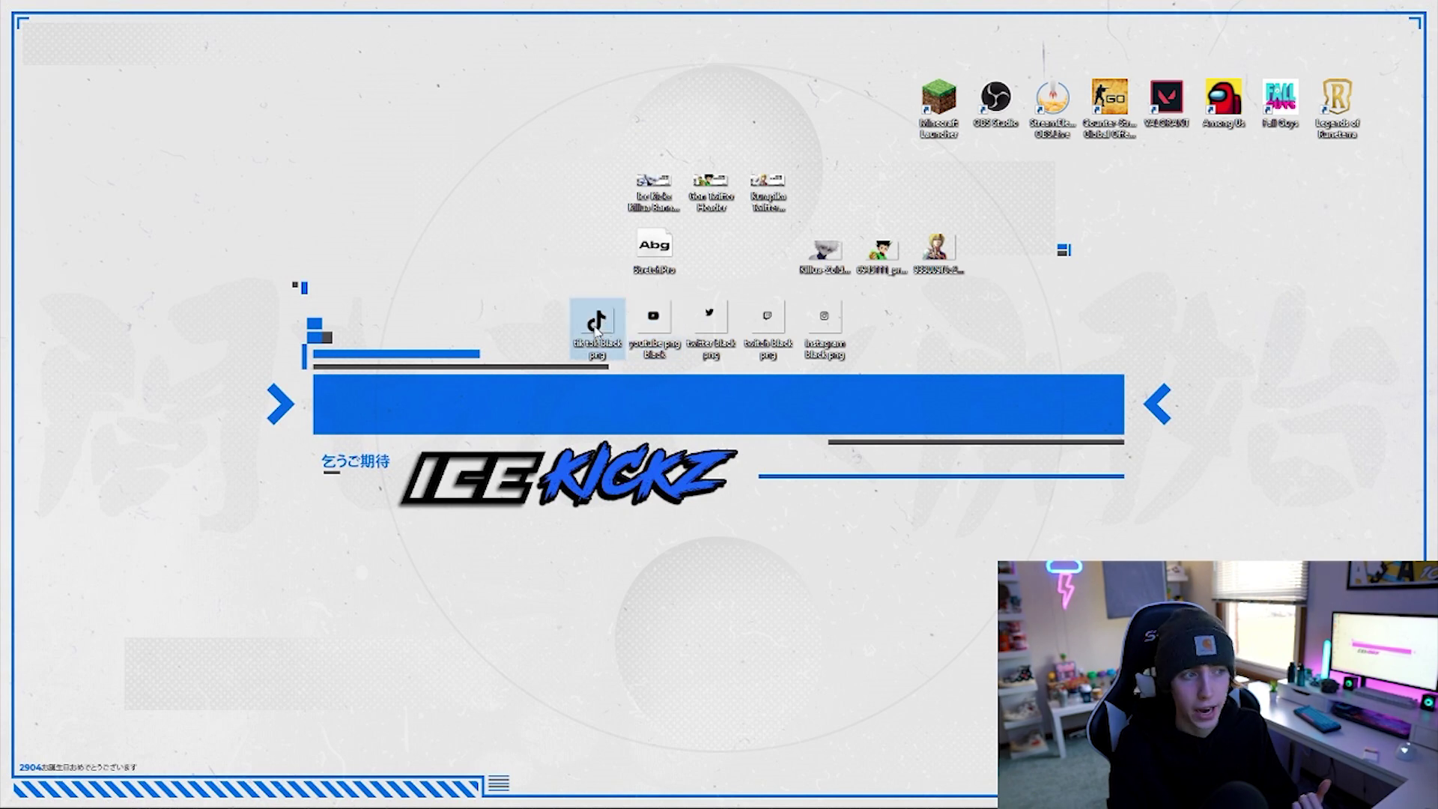
{"action": "key", "text": "Right"}
{"action": "key", "text": "Right"}
{"action": "key", "text": "Right"}
{"action": "key", "text": "Right"}
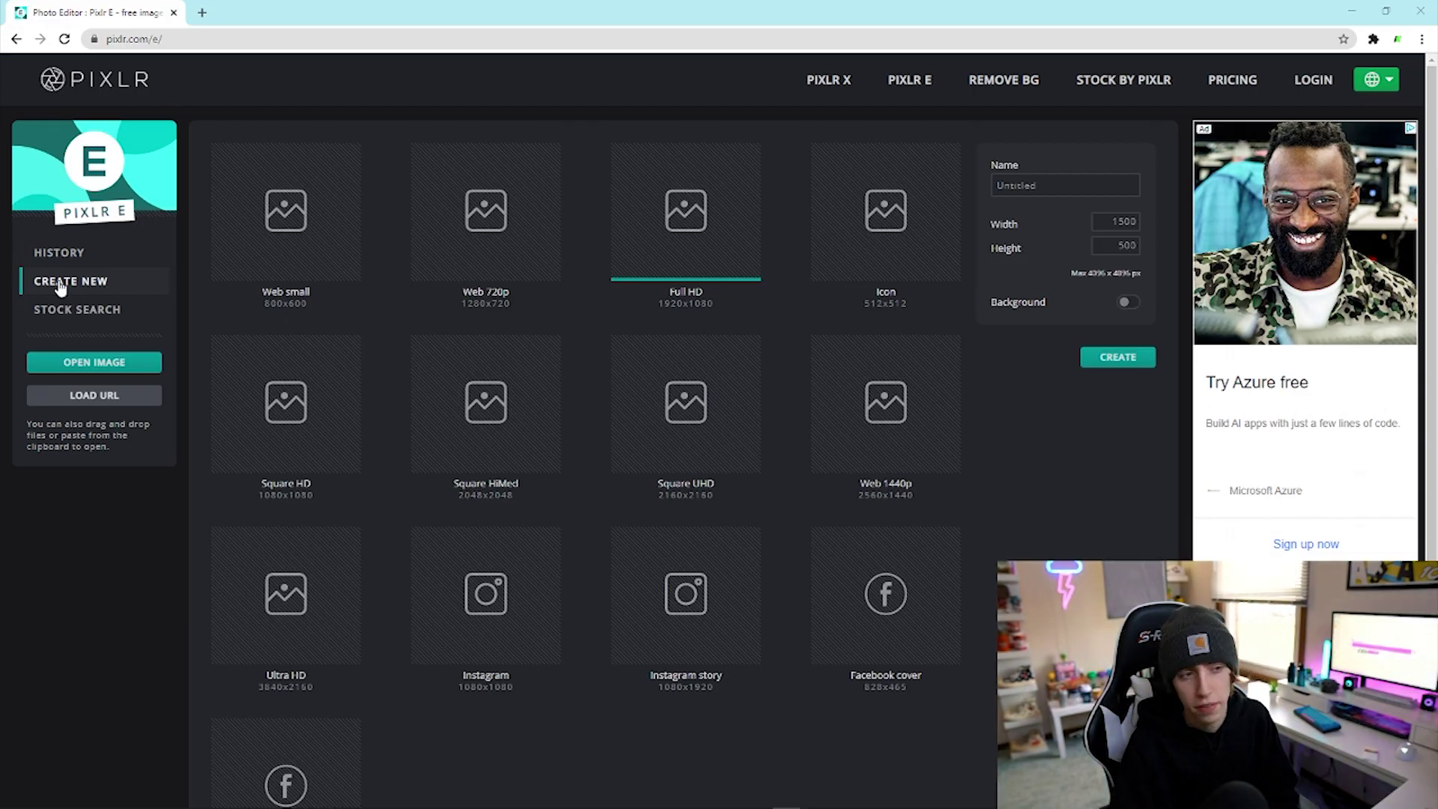
- Create a blank untitled canvas 1500 px wide and 500 px high in Pixlr E, with the background switched off
{"action": "left_click", "coordinate": [1063, 185]}
{"action": "key", "text": "Tab"}
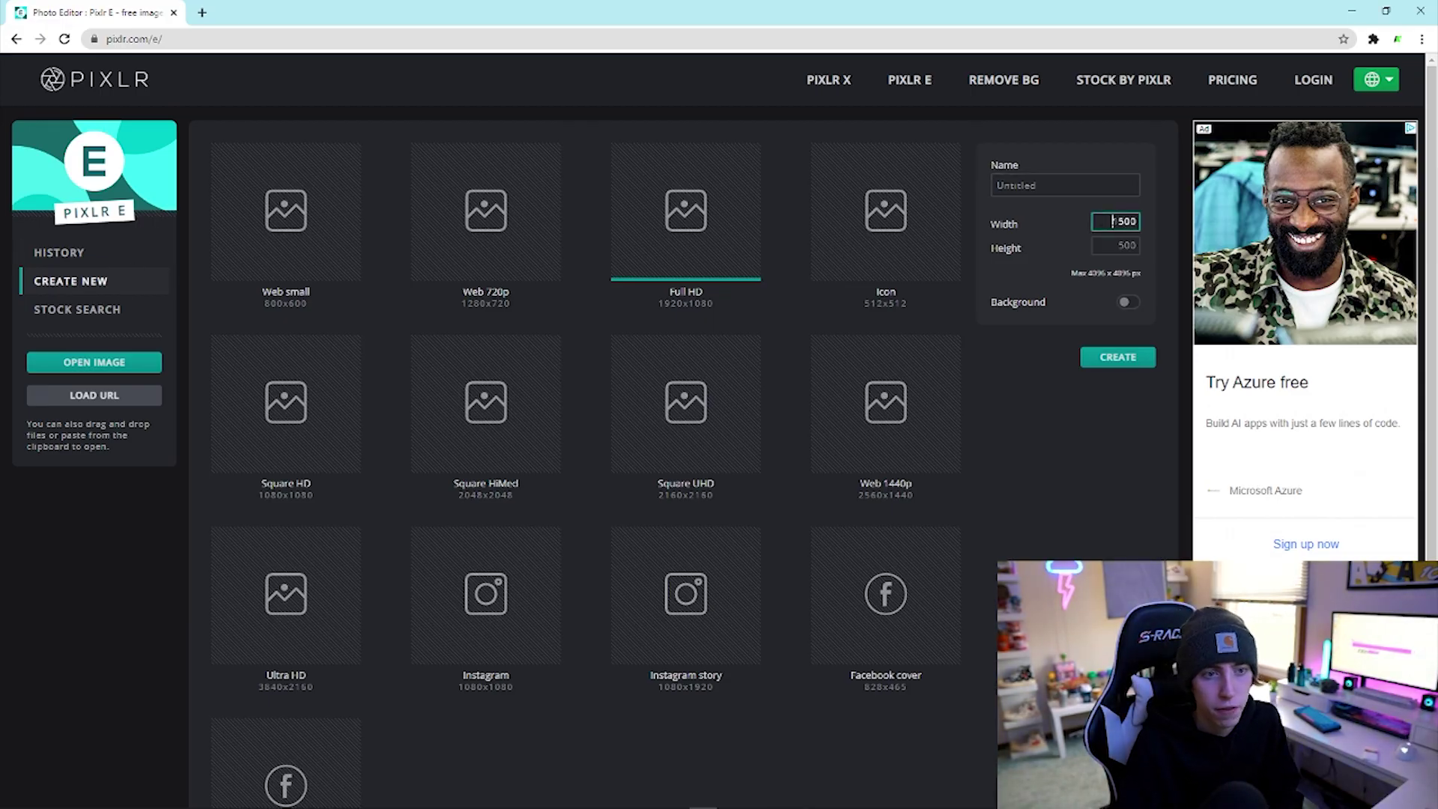
{"action": "left_click_drag", "start_coordinate": [1113, 221], "coordinate": [1147, 228]}
{"action": "left_click", "coordinate": [1119, 220]}
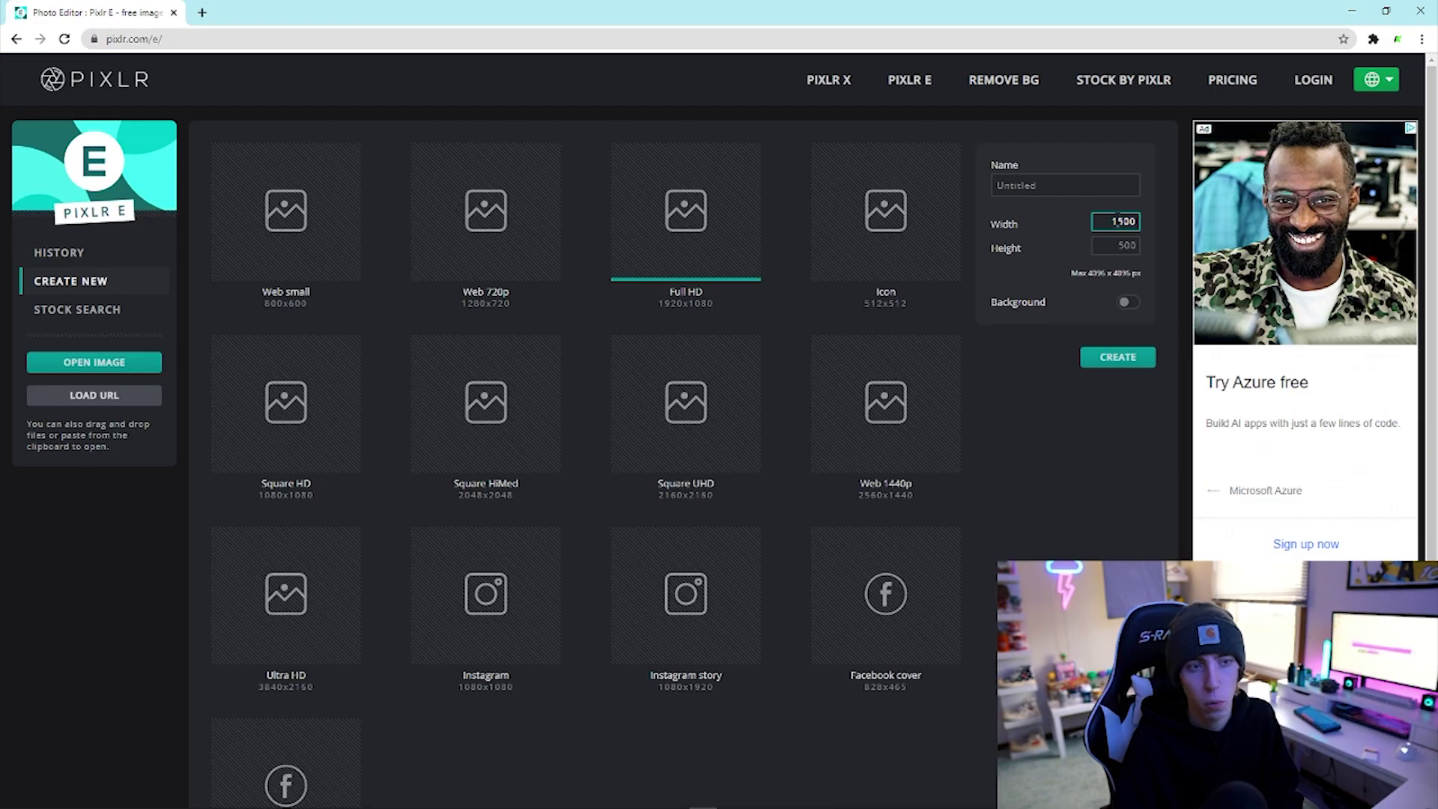
{"action": "left_click", "coordinate": [1118, 245]}
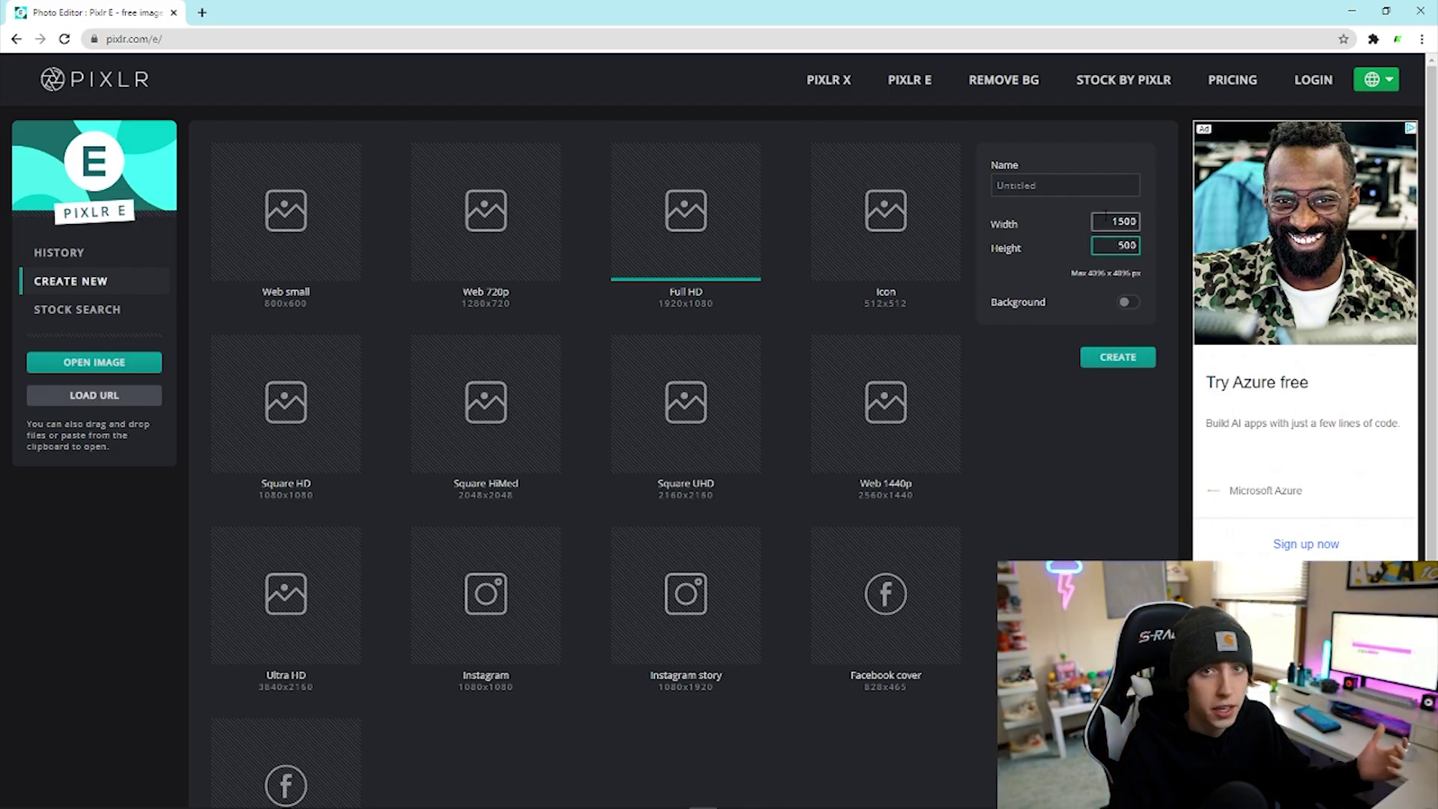
{"action": "left_click", "coordinate": [1104, 218]}
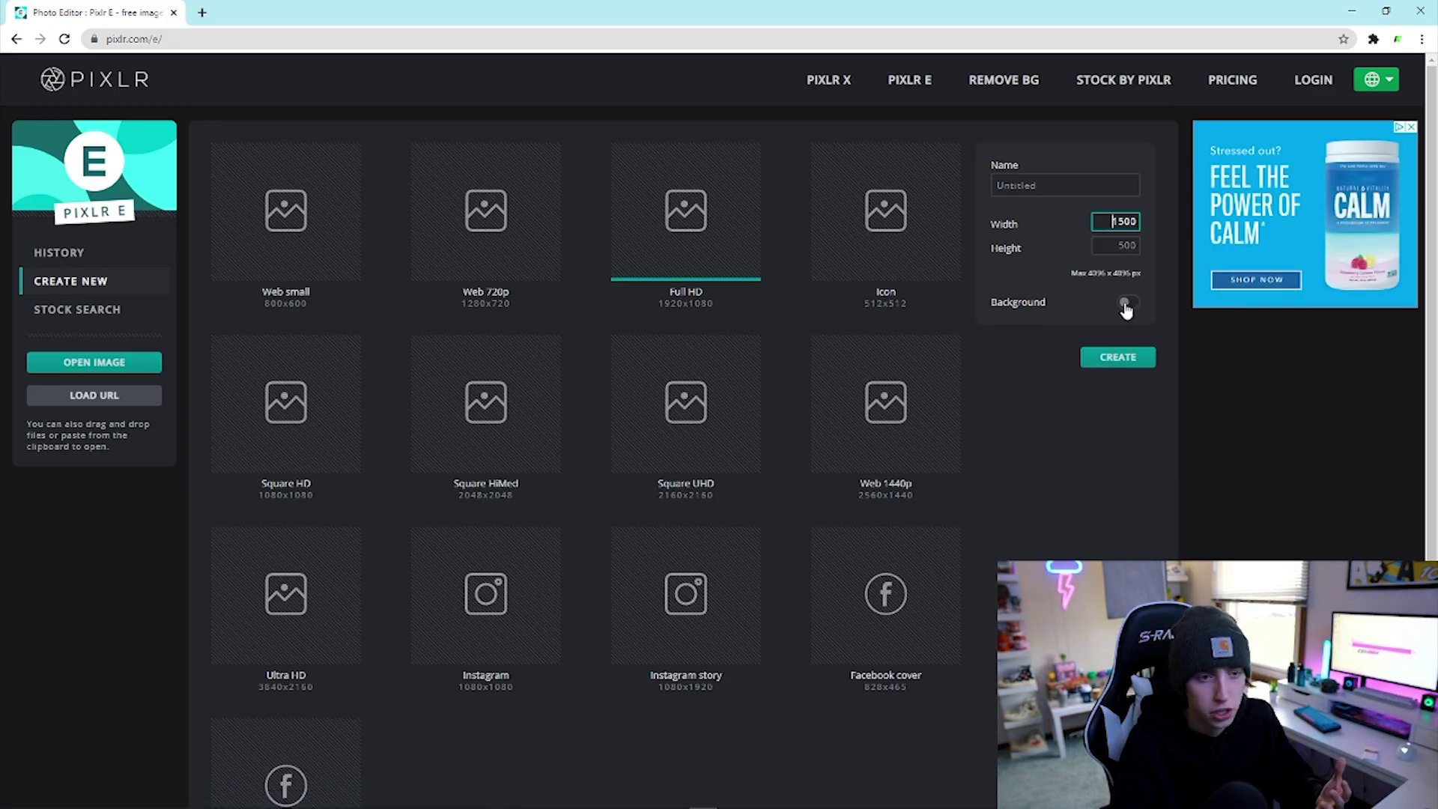
{"action": "left_click", "coordinate": [1131, 360]}
- Bring the finished Killua banner over the empty canvas, examine its layout as a reference, and move it away again
{"action": "scroll", "coordinate": [678, 472], "scroll_direction": "down", "scroll_amount": 3}
{"action": "scroll", "coordinate": [669, 474], "scroll_direction": "up", "scroll_amount": 5}
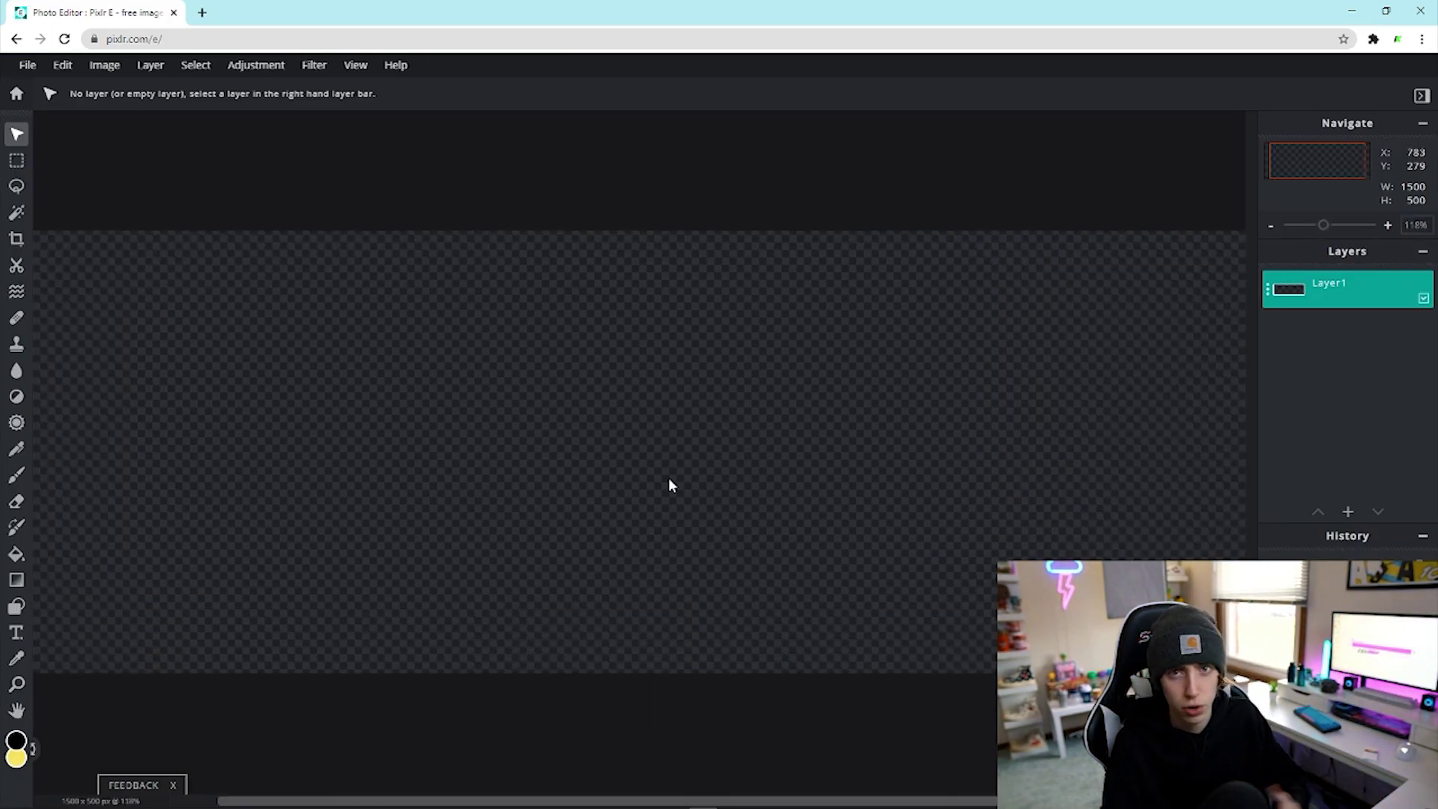
{"action": "scroll", "coordinate": [665, 465], "scroll_direction": "down", "scroll_amount": 4}
{"action": "scroll", "coordinate": [661, 449], "scroll_direction": "up", "scroll_amount": 2}
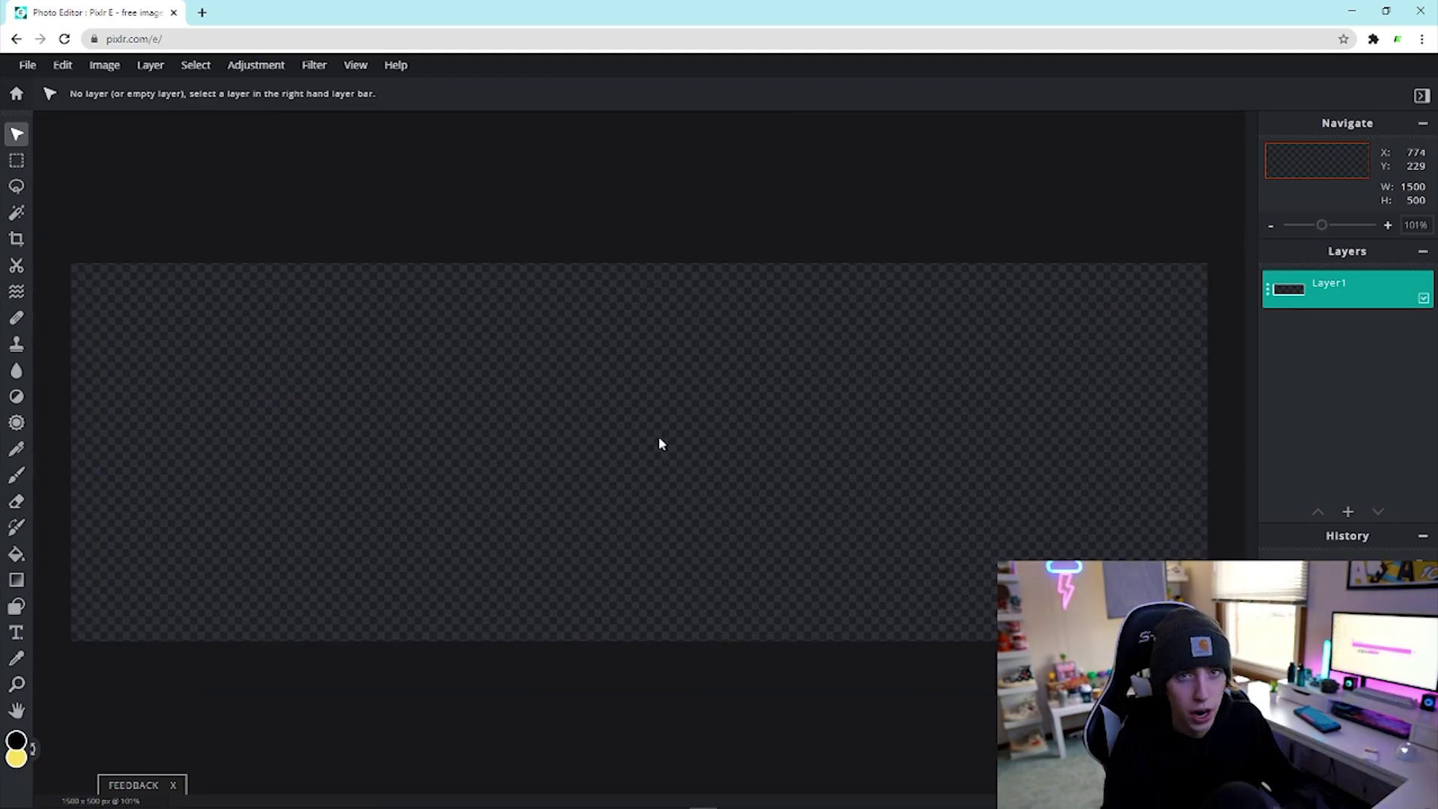
{"action": "left_click_drag", "start_coordinate": [389, 202], "coordinate": [560, 154]}
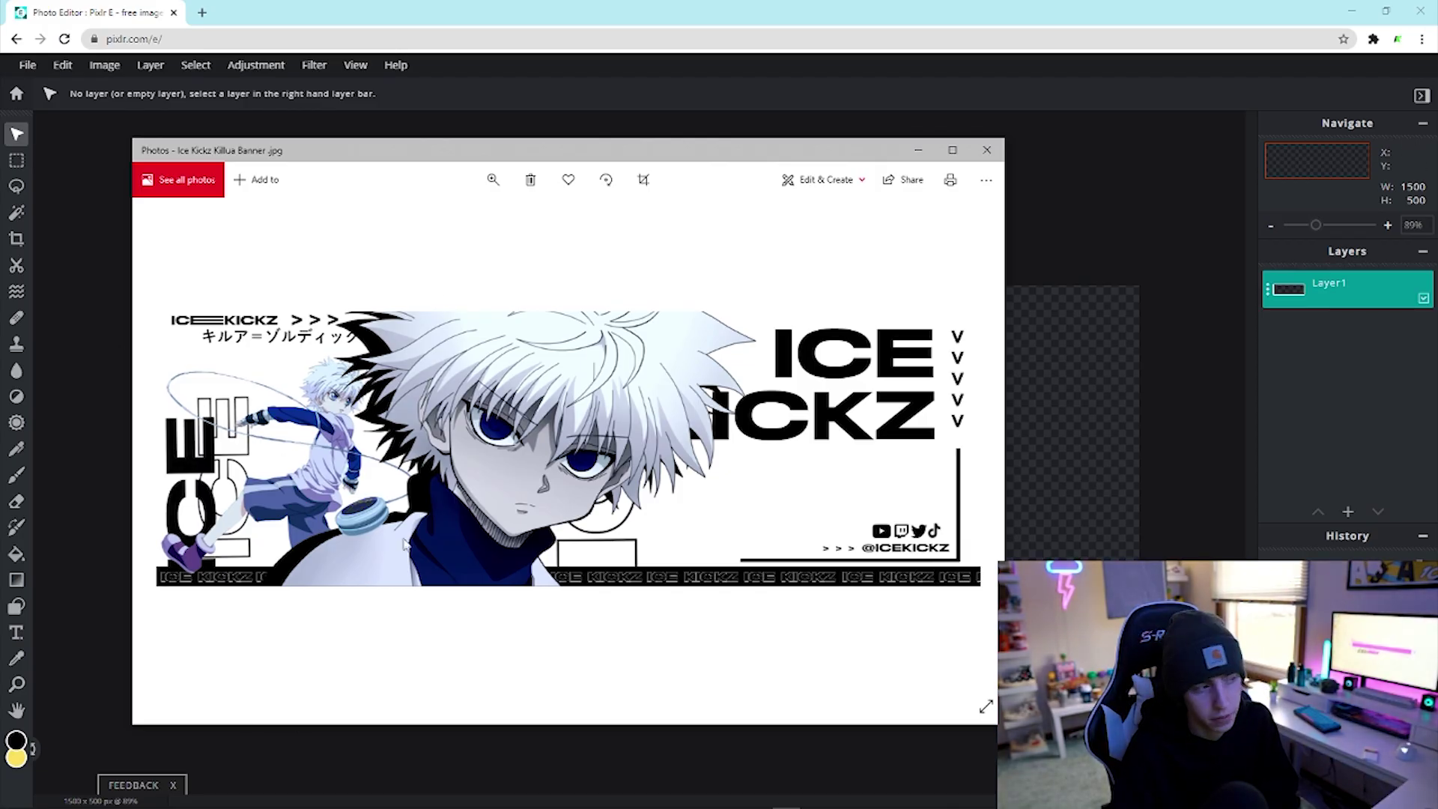
{"action": "left_click_drag", "start_coordinate": [649, 139], "coordinate": [688, 127]}
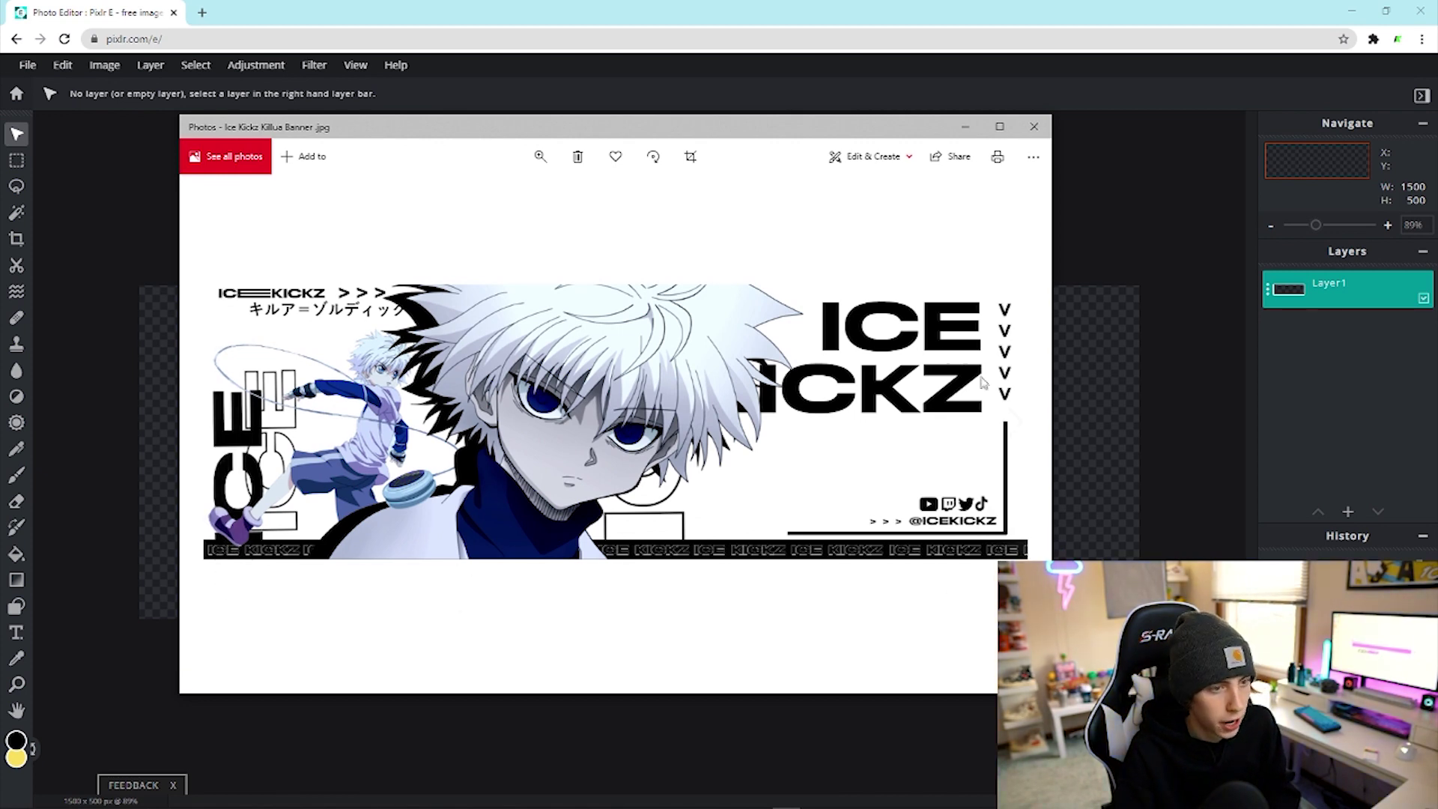
{"action": "left_click_drag", "start_coordinate": [539, 129], "coordinate": [0, 112]}
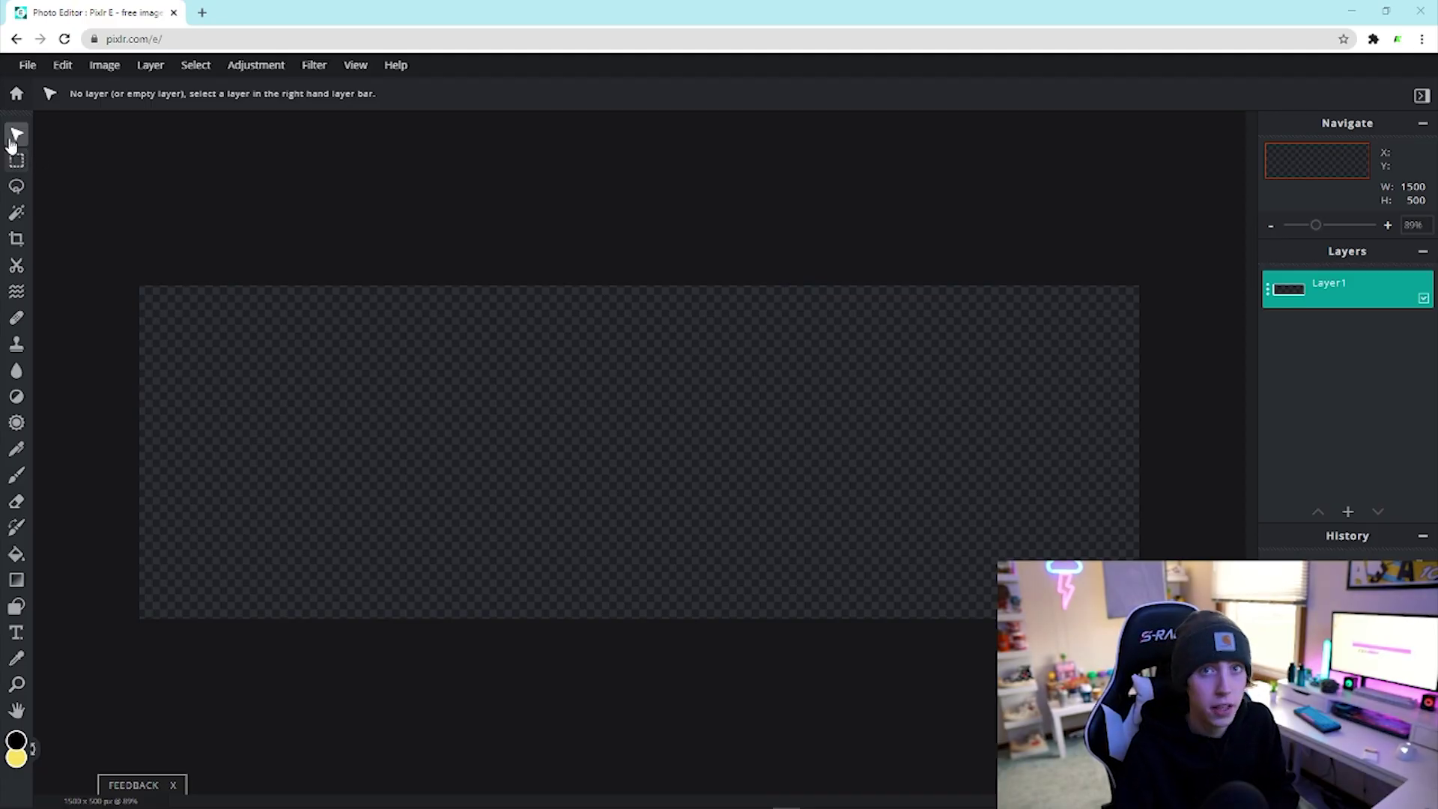
- Select the entire canvas with a rectangular marquee and set the foreground colour to white (#FFFFFF)
{"action": "left_click", "coordinate": [16, 162]}
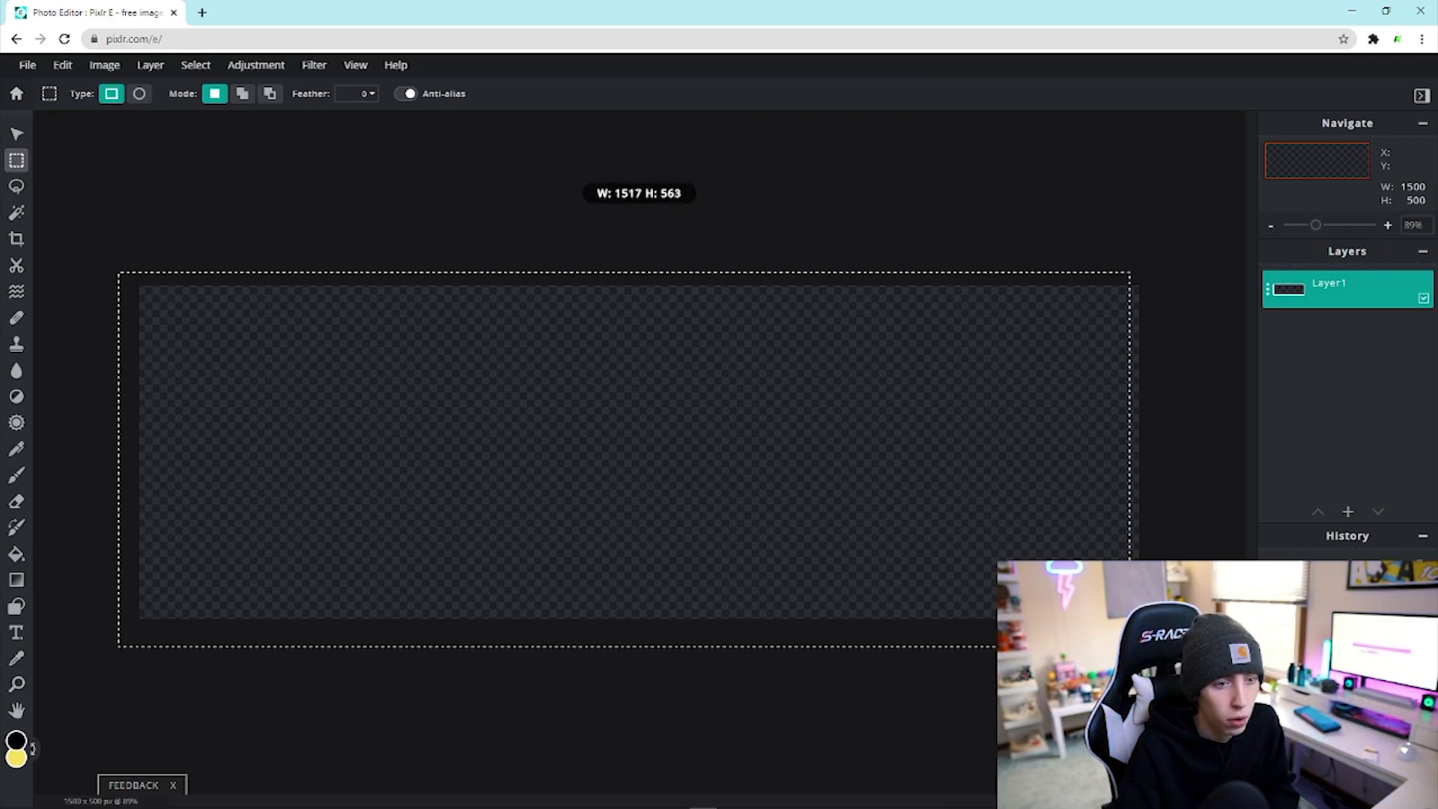
{"action": "left_click_drag", "start_coordinate": [1129, 646], "coordinate": [1172, 651]}
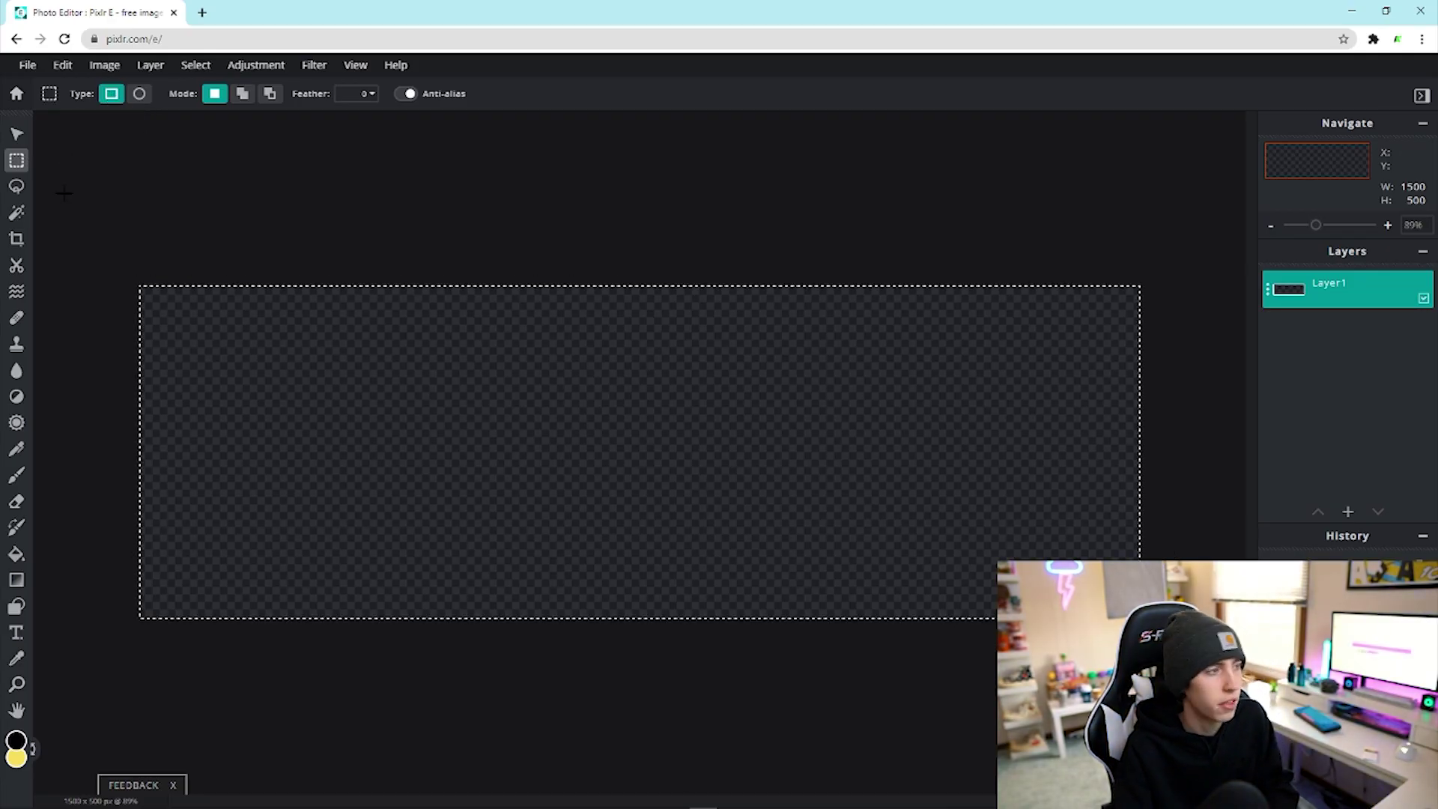
{"action": "left_click", "coordinate": [17, 741]}
{"action": "left_click", "coordinate": [546, 334]}
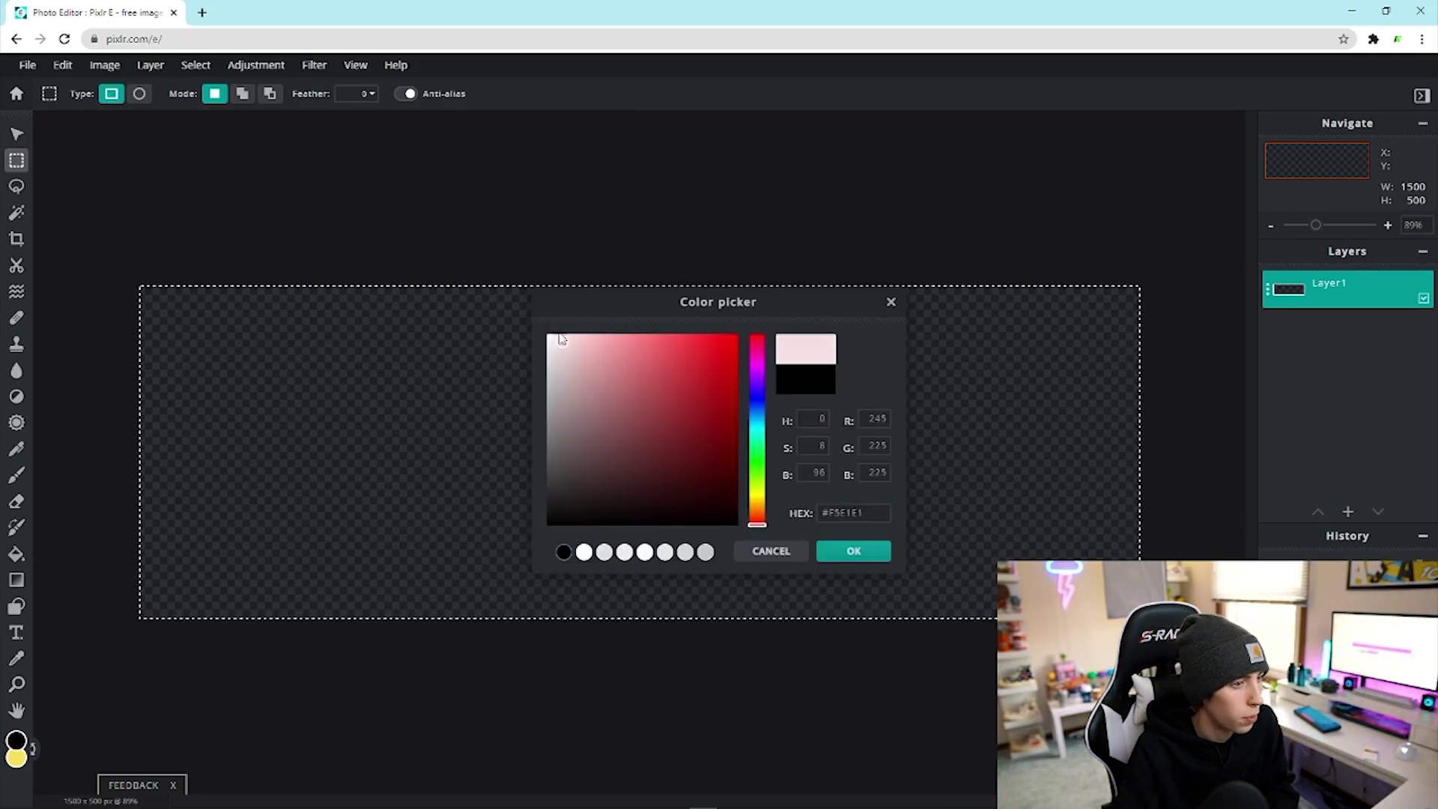
{"action": "left_click", "coordinate": [850, 551]}
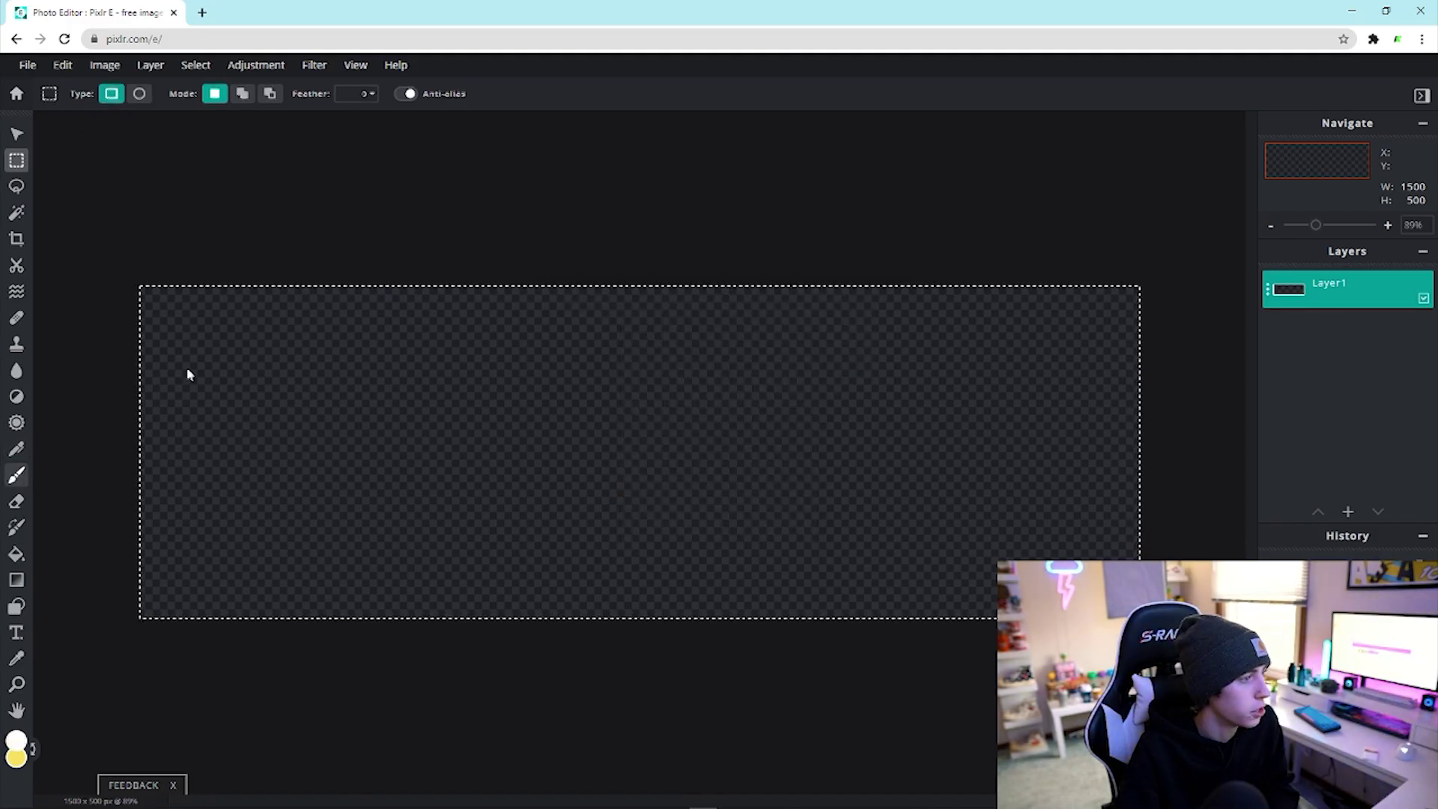
- Paint the whole selected canvas white with a 537 px brush, and clear the selection
{"action": "key", "text": "b"}
{"action": "left_click", "coordinate": [137, 95]}
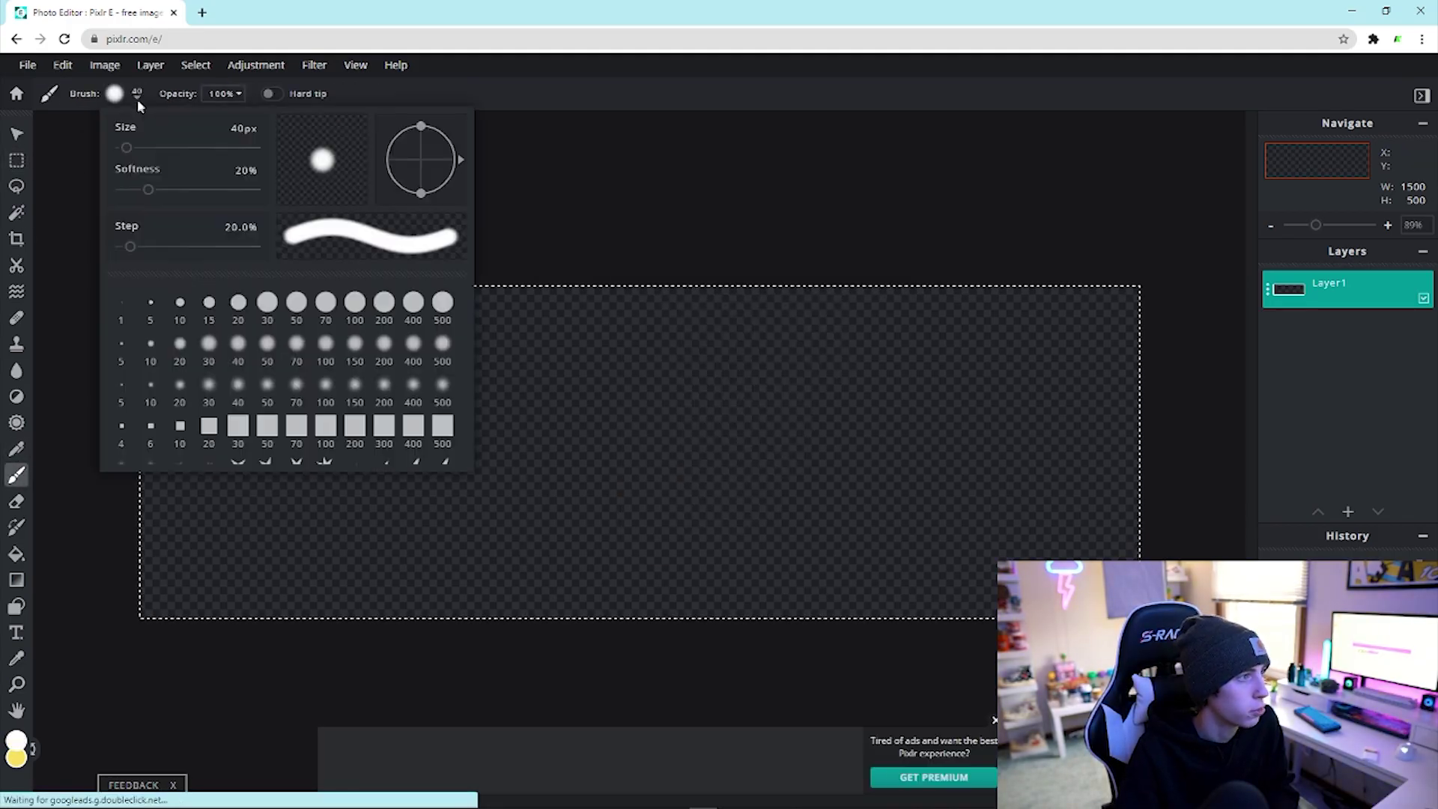
{"action": "left_click_drag", "start_coordinate": [126, 150], "coordinate": [202, 148]}
{"action": "left_click", "coordinate": [662, 204]}
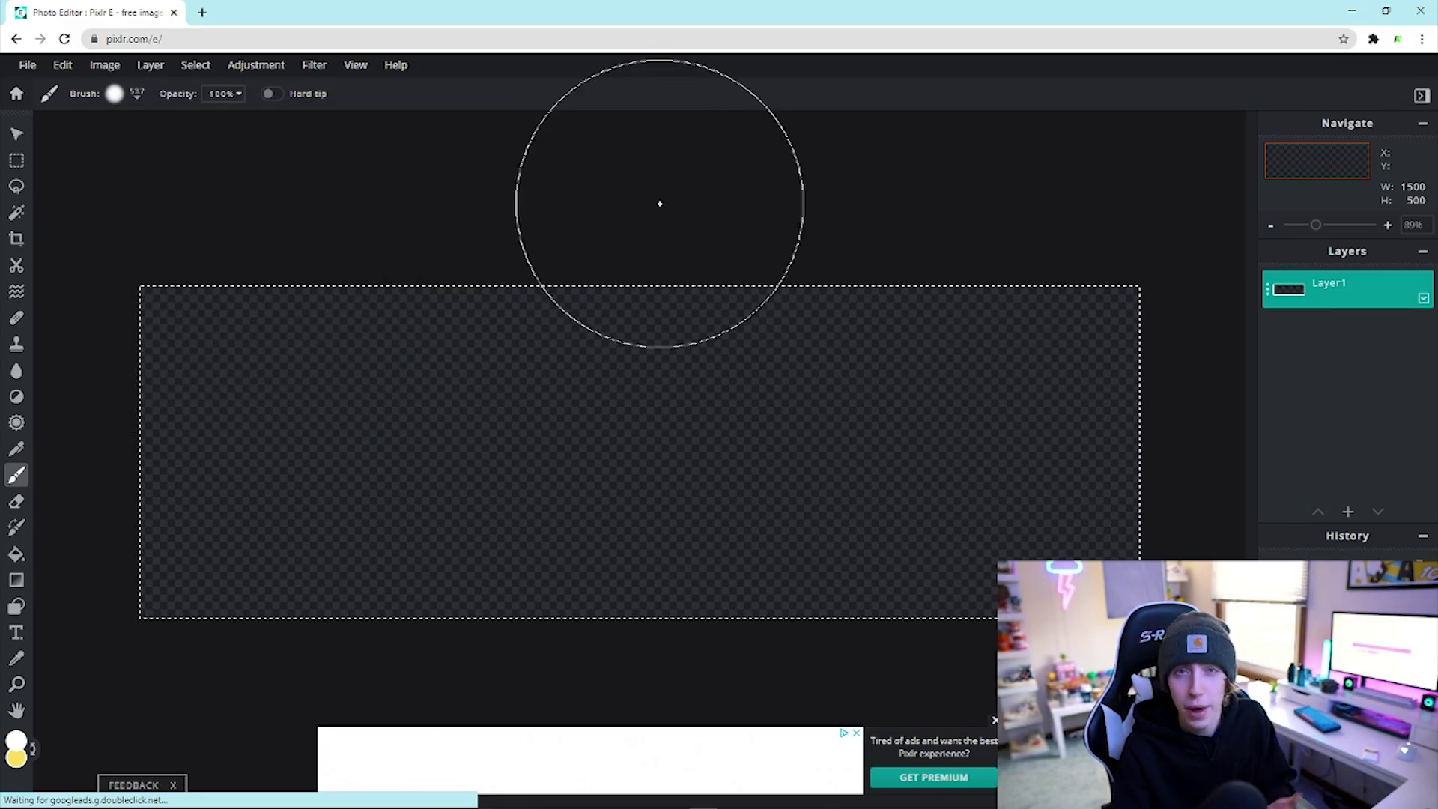
{"action": "mouse_move", "coordinate": [332, 334]}
{"action": "left_mouse_down"}
{"action": "mouse_move", "coordinate": [373, 313]}
{"action": "mouse_move", "coordinate": [257, 385]}
{"action": "mouse_move", "coordinate": [370, 635]}
{"action": "mouse_move", "coordinate": [36, 435]}
{"action": "left_mouse_up"}
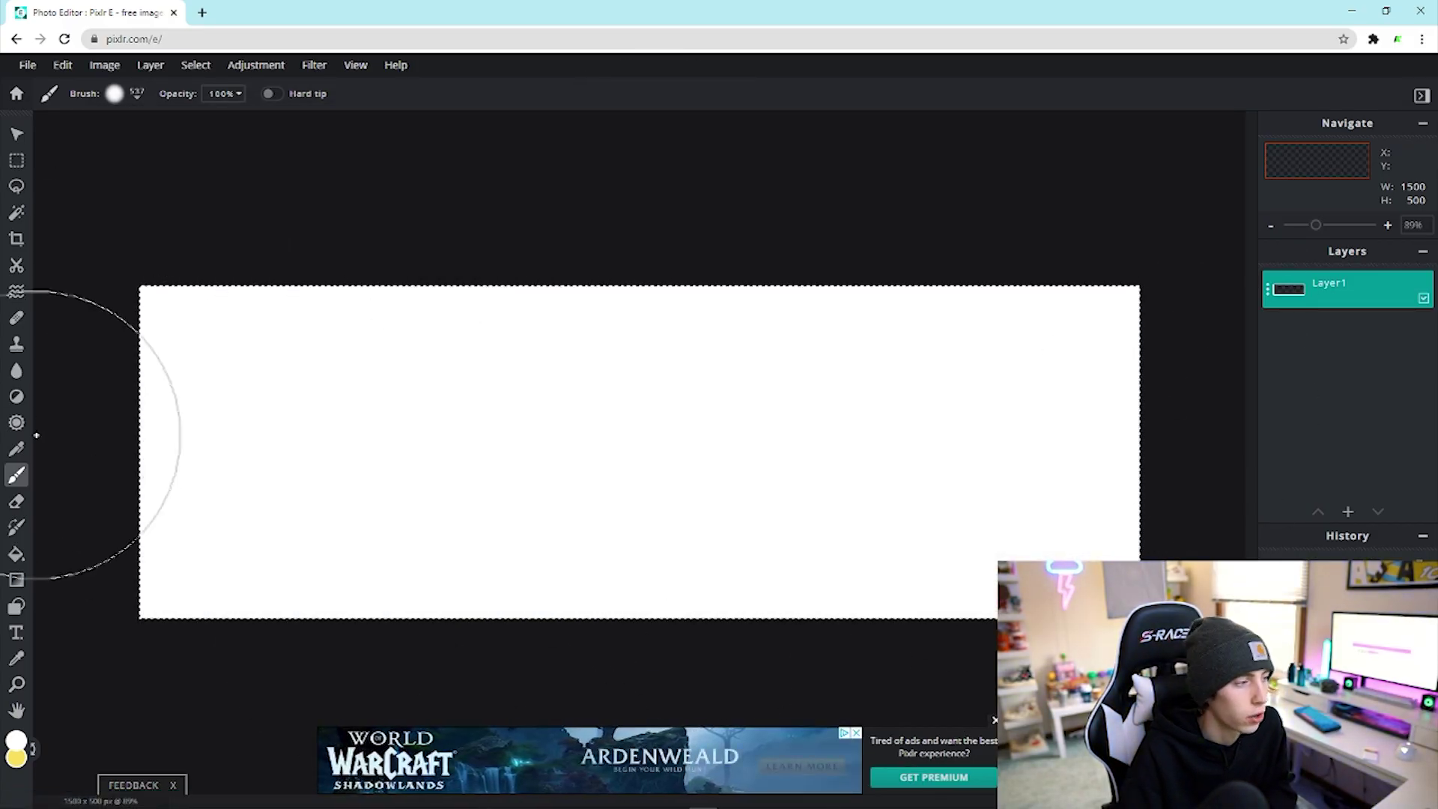
{"action": "left_click", "coordinate": [199, 66]}
{"action": "left_click", "coordinate": [228, 131]}
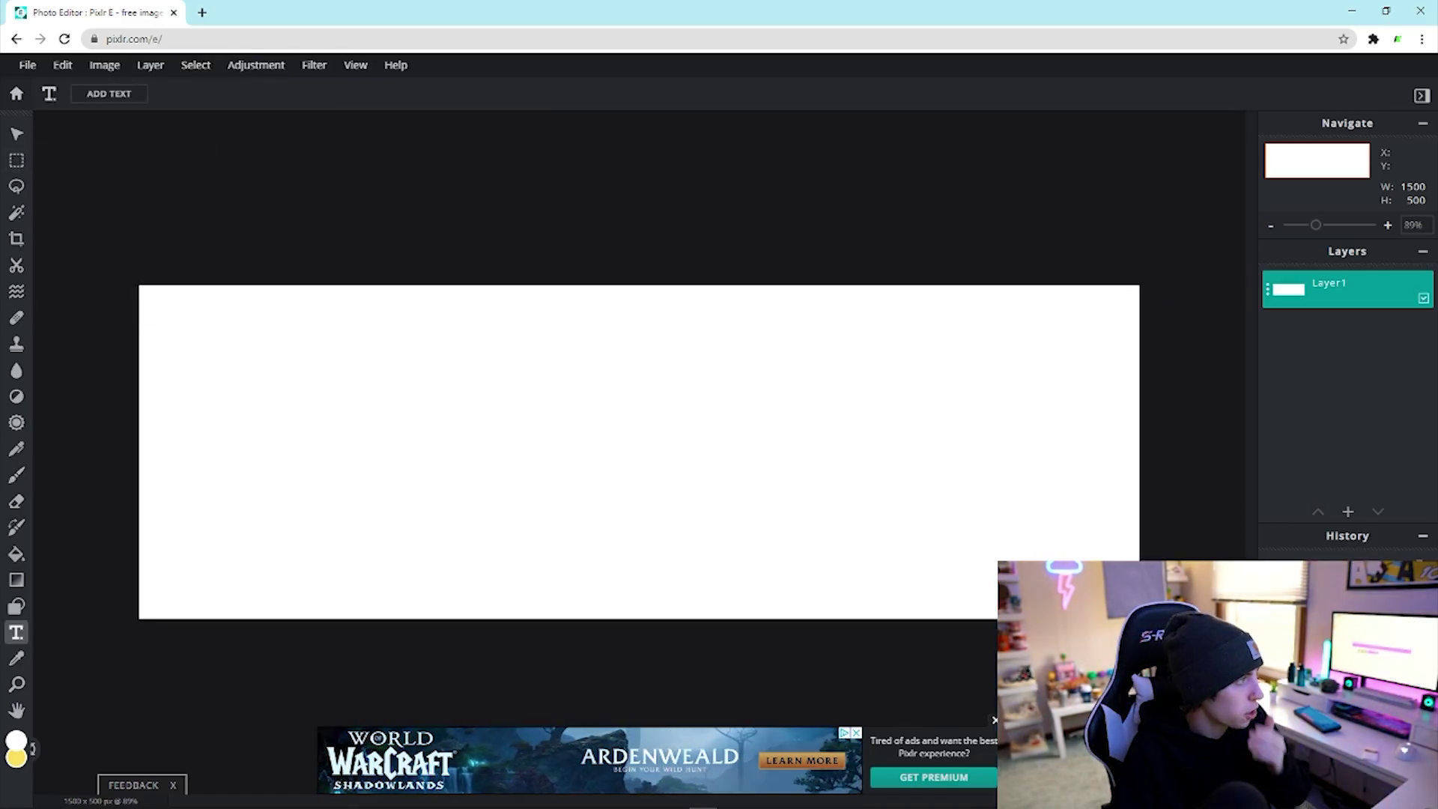
- Check the text placement on the reference Killua banner over the white canvas, and minimize the reference
{"action": "left_click_drag", "start_coordinate": [0, 212], "coordinate": [789, 160]}
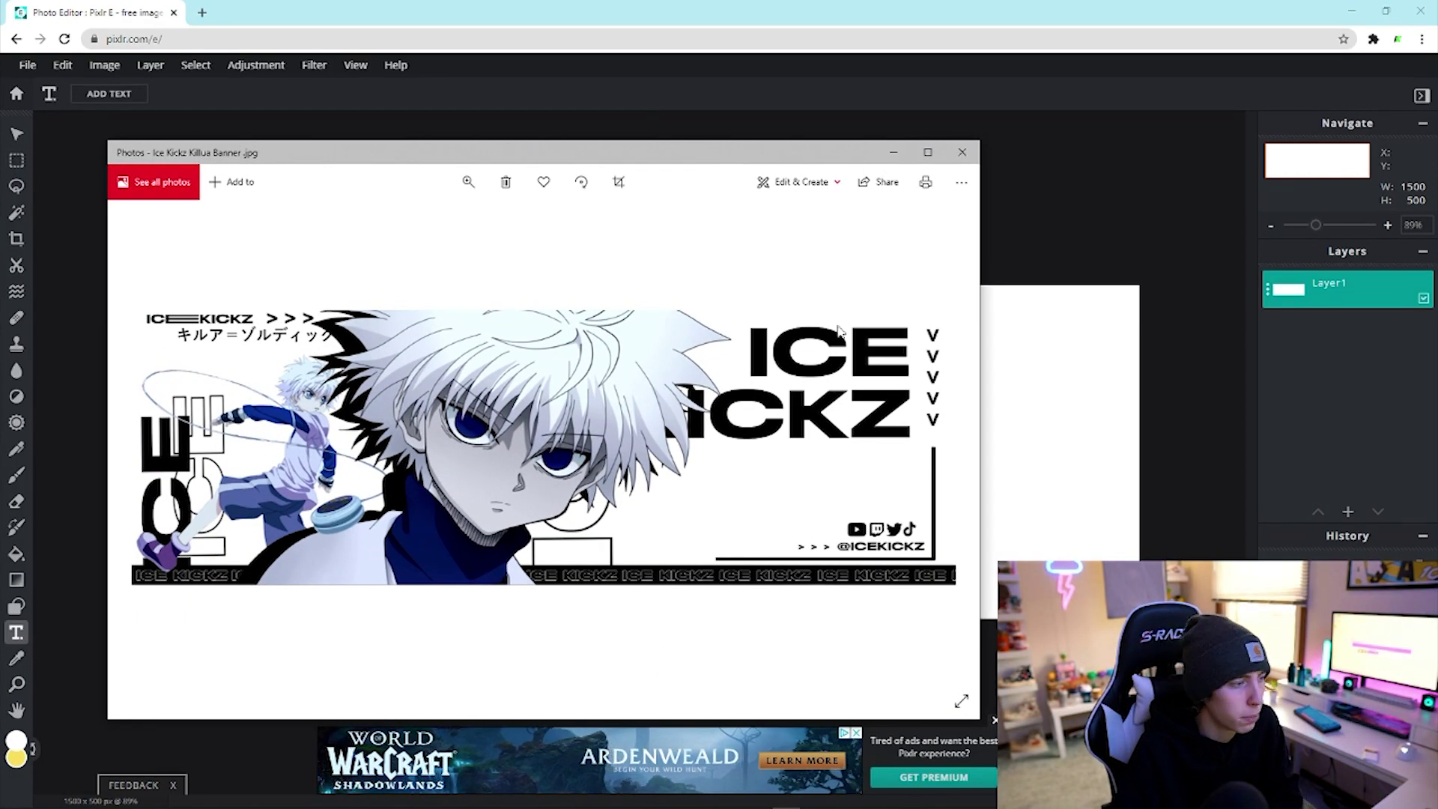
{"action": "left_click", "coordinate": [894, 152]}
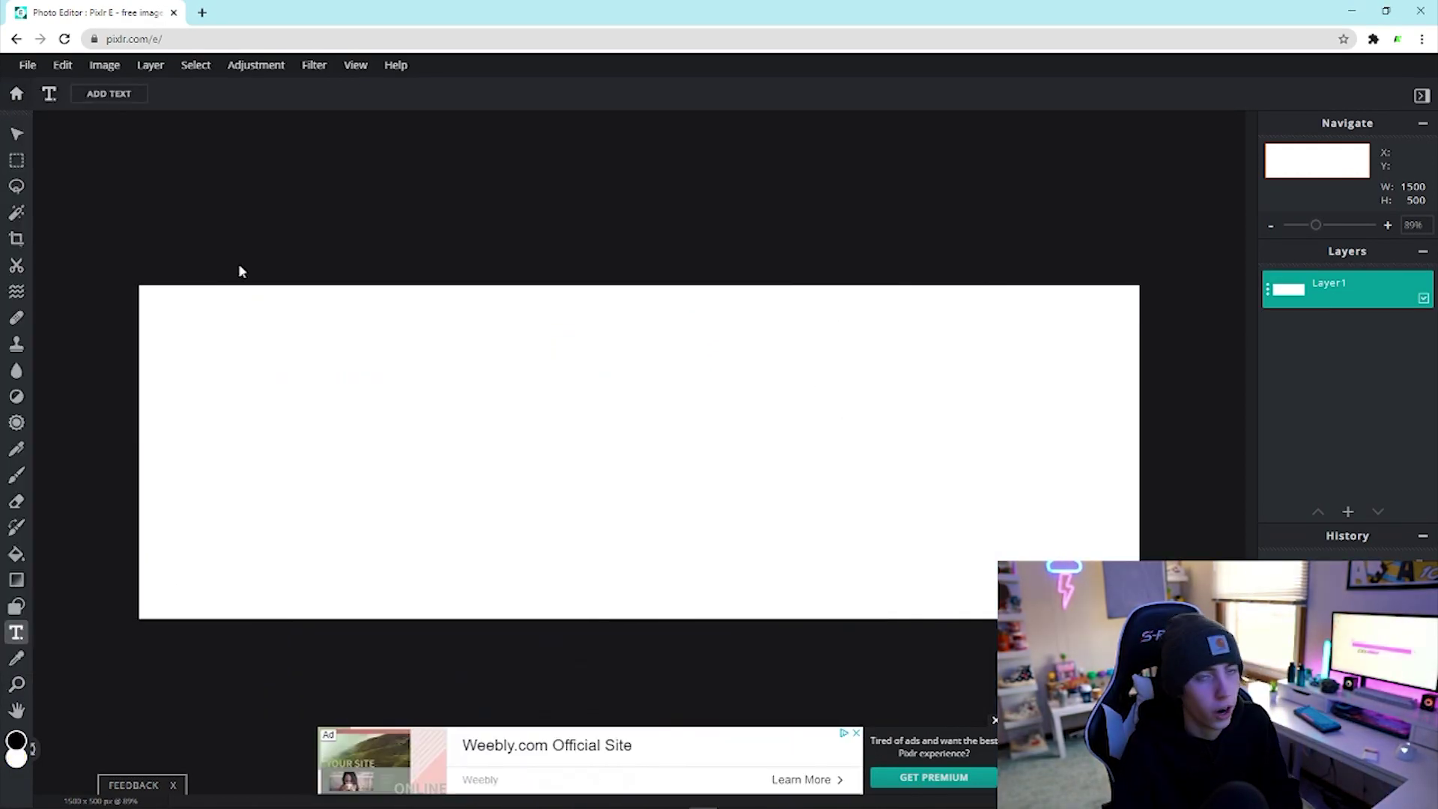
- Select a 1500 x 34 px strip along the canvas's bottom edge, paint it black with the 537 px brush, and clear the selection
{"action": "left_click", "coordinate": [18, 161]}
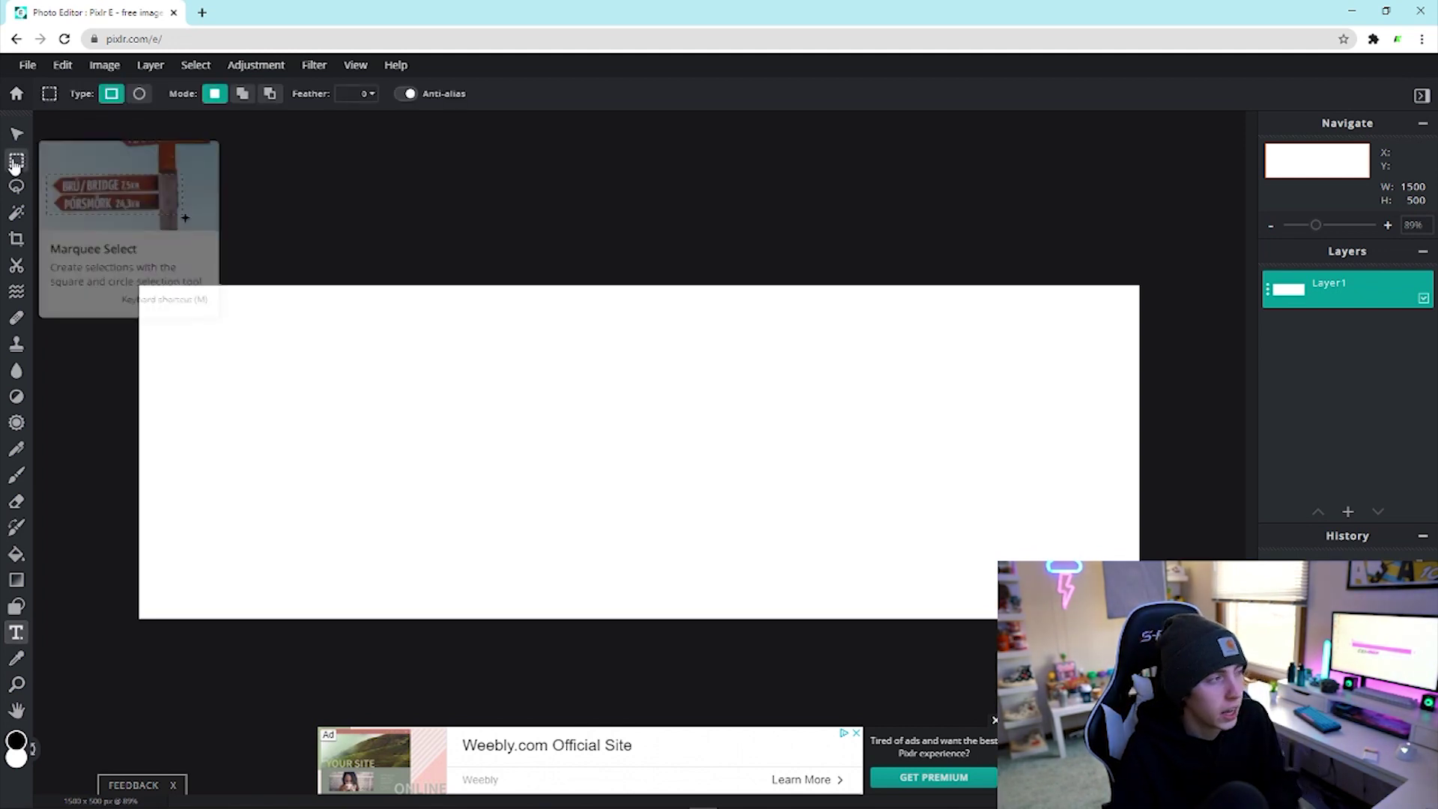
{"action": "left_click_drag", "start_coordinate": [126, 595], "coordinate": [168, 604]}
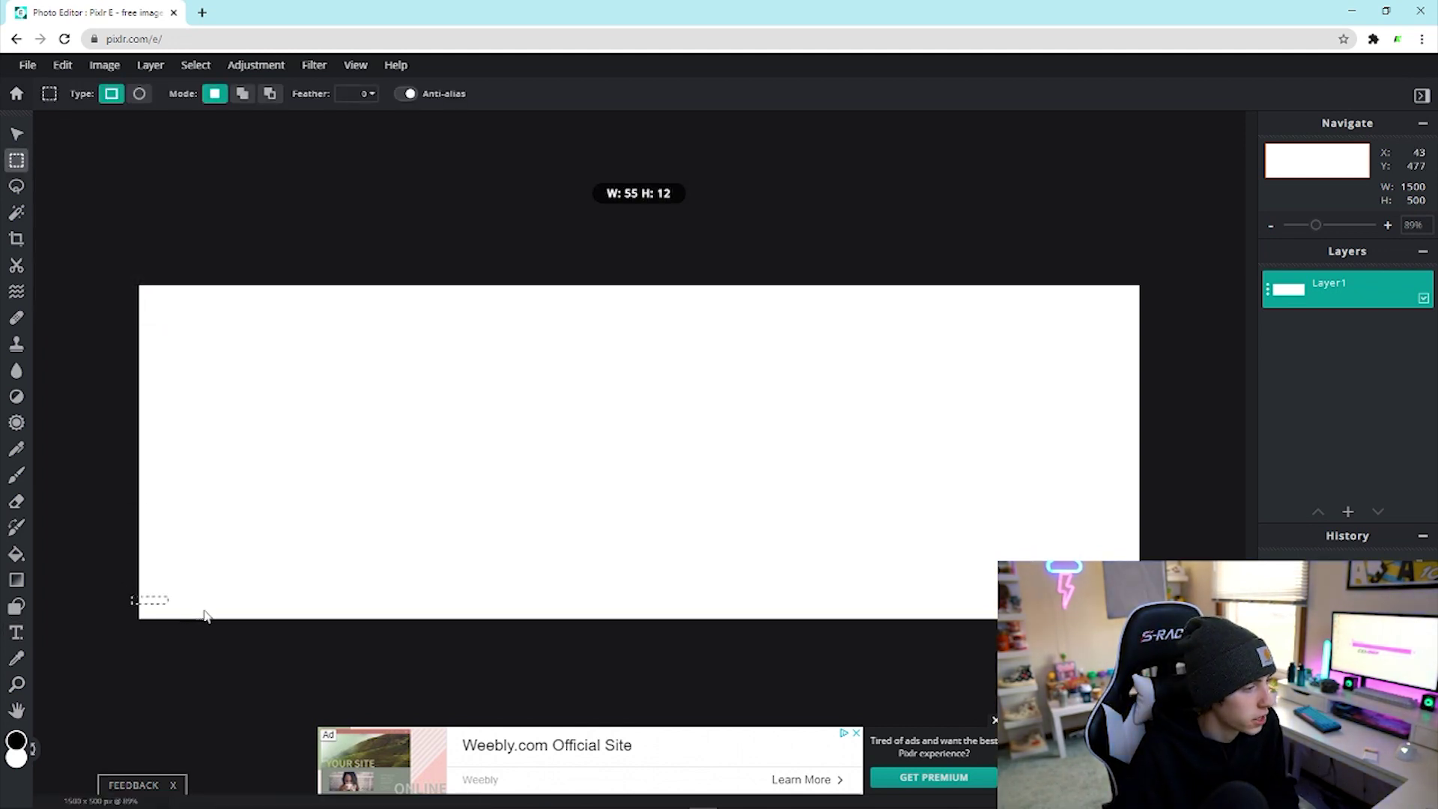
{"action": "left_click_drag", "start_coordinate": [1091, 617], "coordinate": [1146, 622]}
{"action": "left_click_drag", "start_coordinate": [1, 135], "coordinate": [375, 170]}
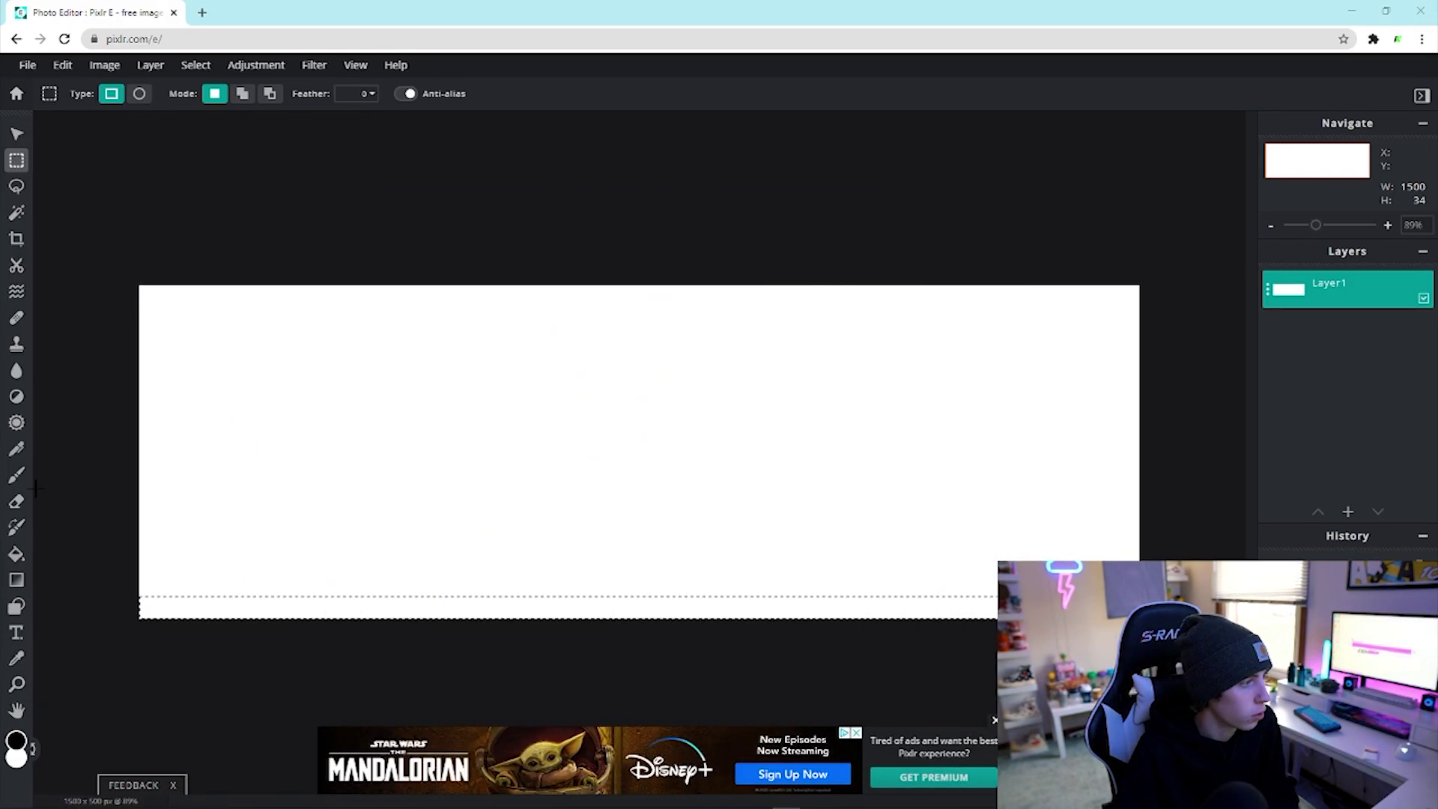
{"action": "left_click", "coordinate": [17, 477]}
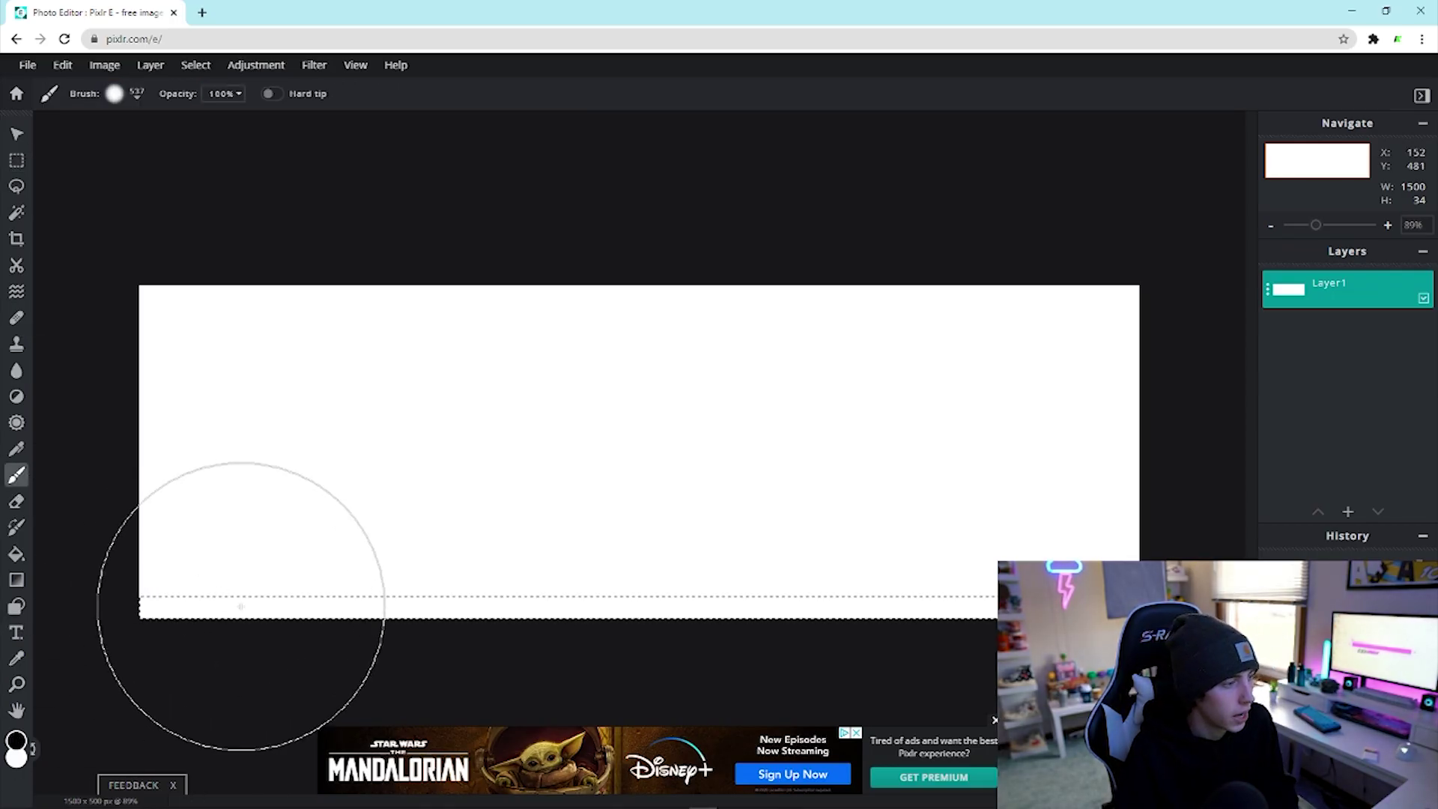
{"action": "mouse_move", "coordinate": [240, 603]}
{"action": "left_mouse_down"}
{"action": "mouse_move", "coordinate": [600, 606]}
{"action": "mouse_move", "coordinate": [963, 574]}
{"action": "left_mouse_up"}
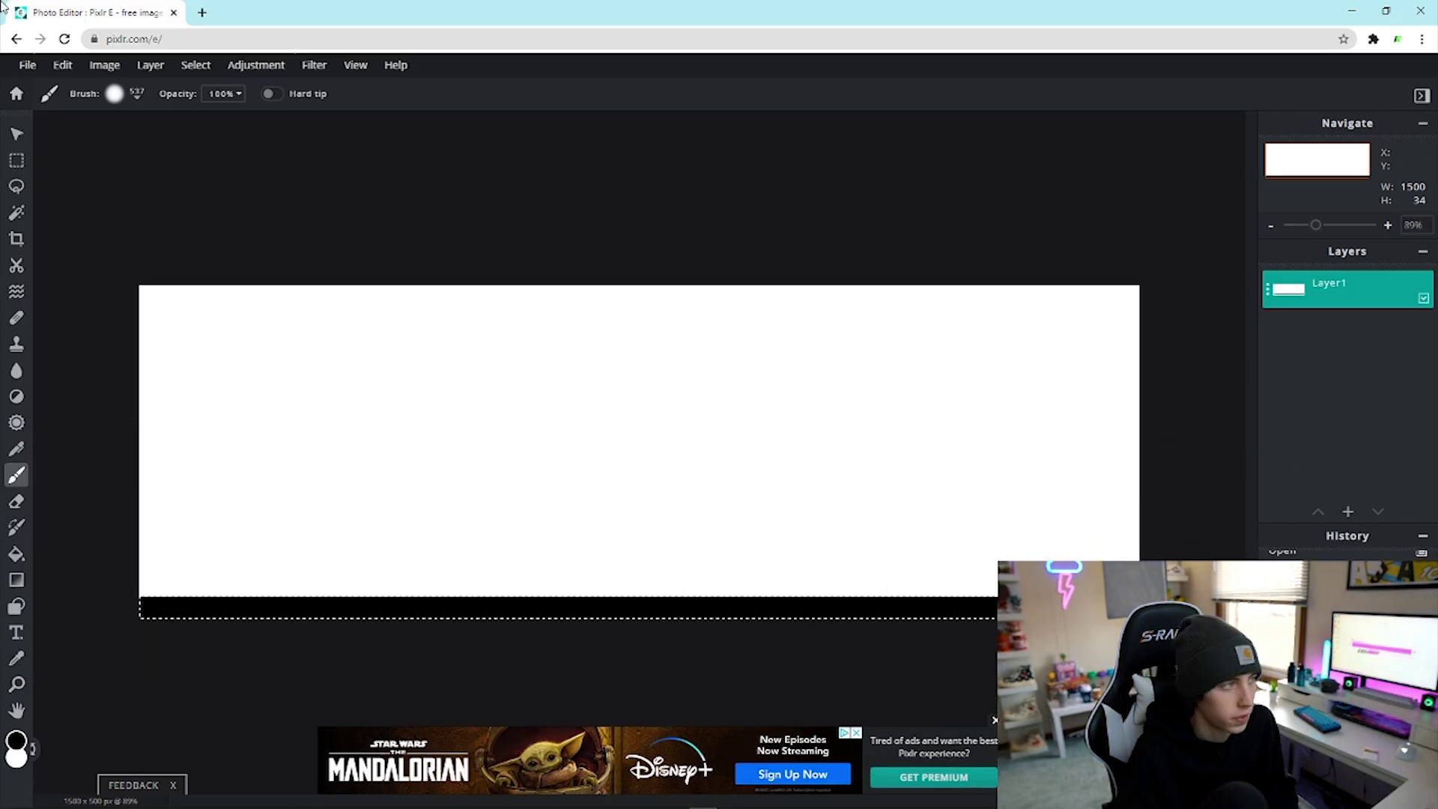
{"action": "left_click", "coordinate": [193, 66]}
{"action": "left_click", "coordinate": [225, 128]}
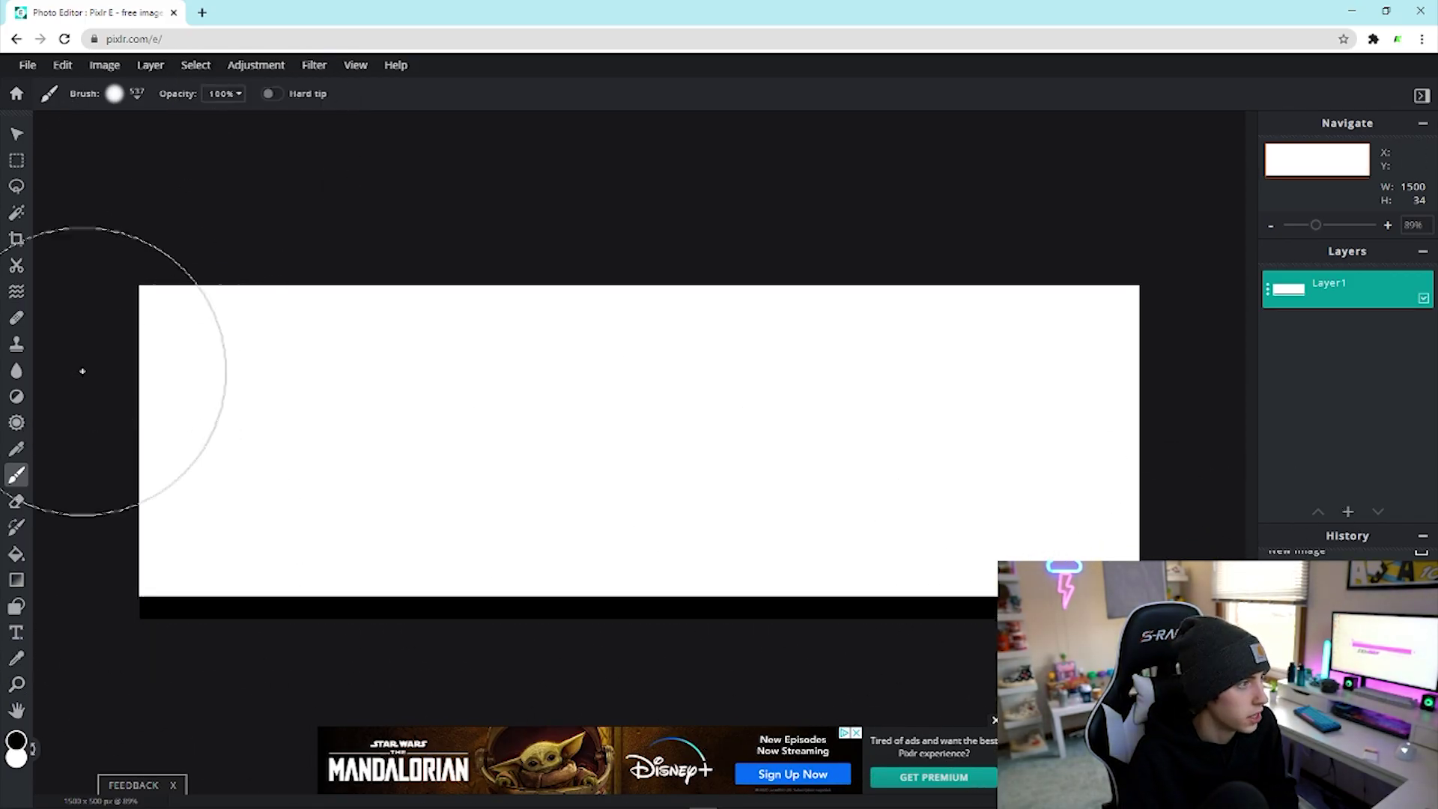
- Add a text layer to the canvas in the Stretchpr font reading "ICE KICKZ"
{"action": "left_click", "coordinate": [16, 633]}
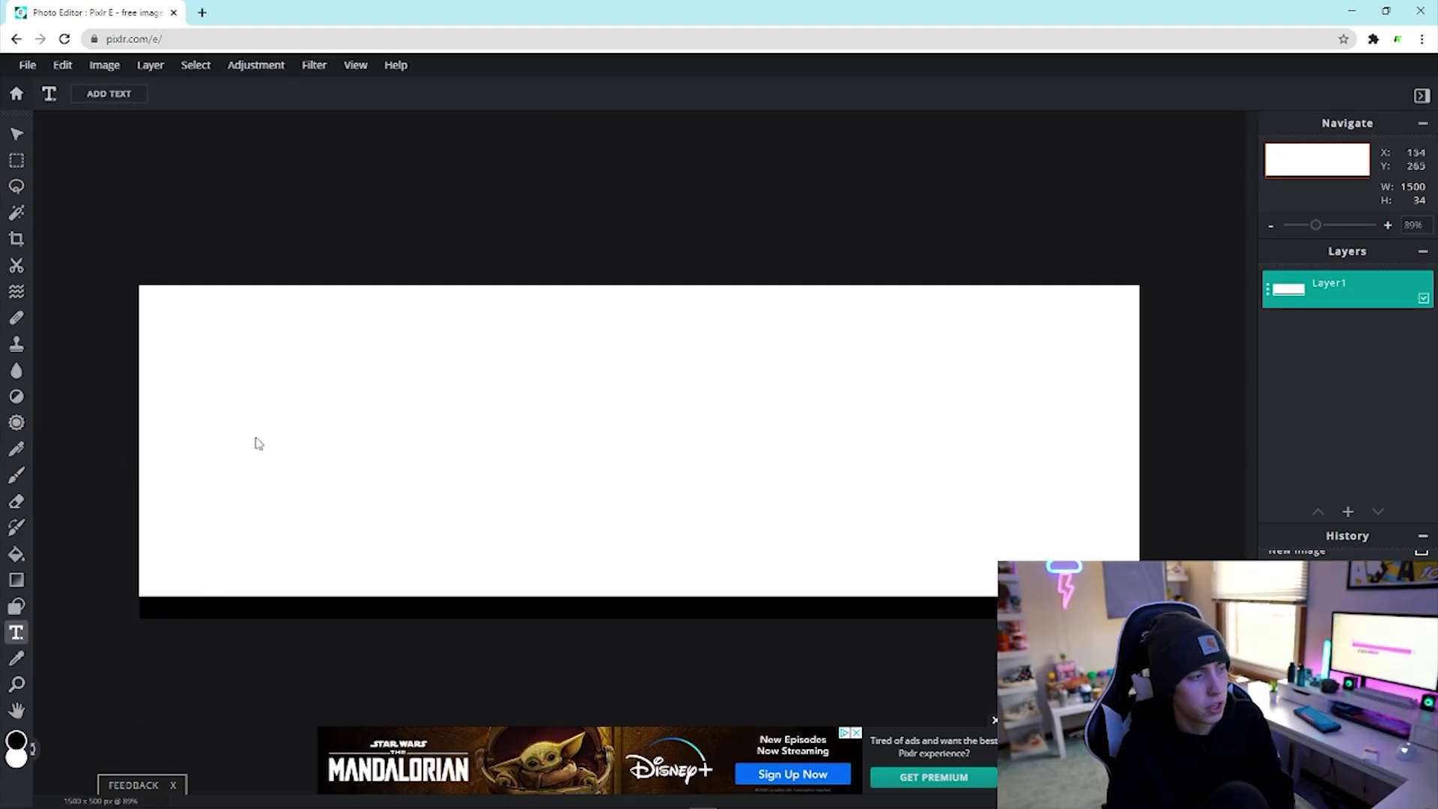
{"action": "left_click", "coordinate": [689, 423]}
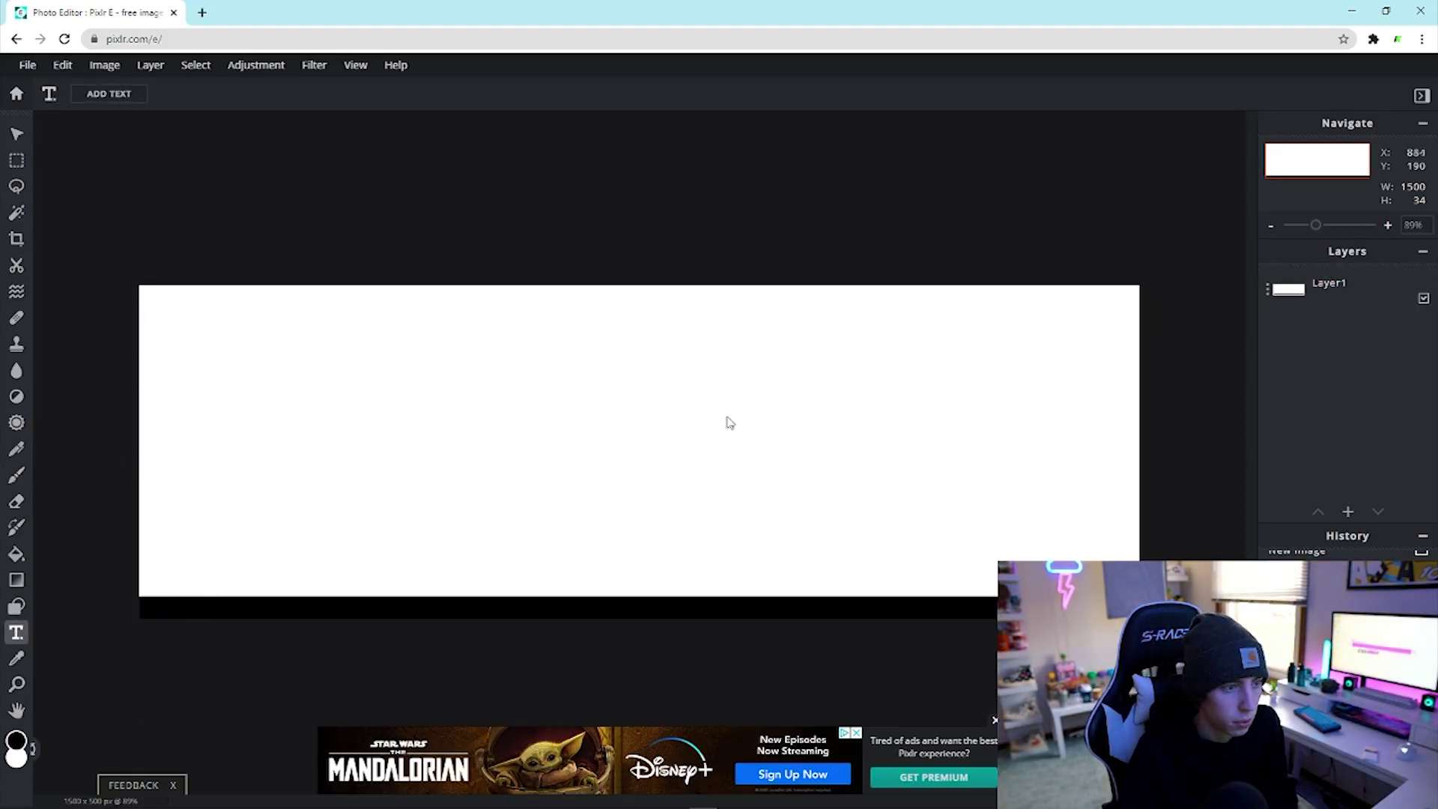
{"action": "left_click", "coordinate": [401, 526]}
{"action": "left_click", "coordinate": [818, 477]}
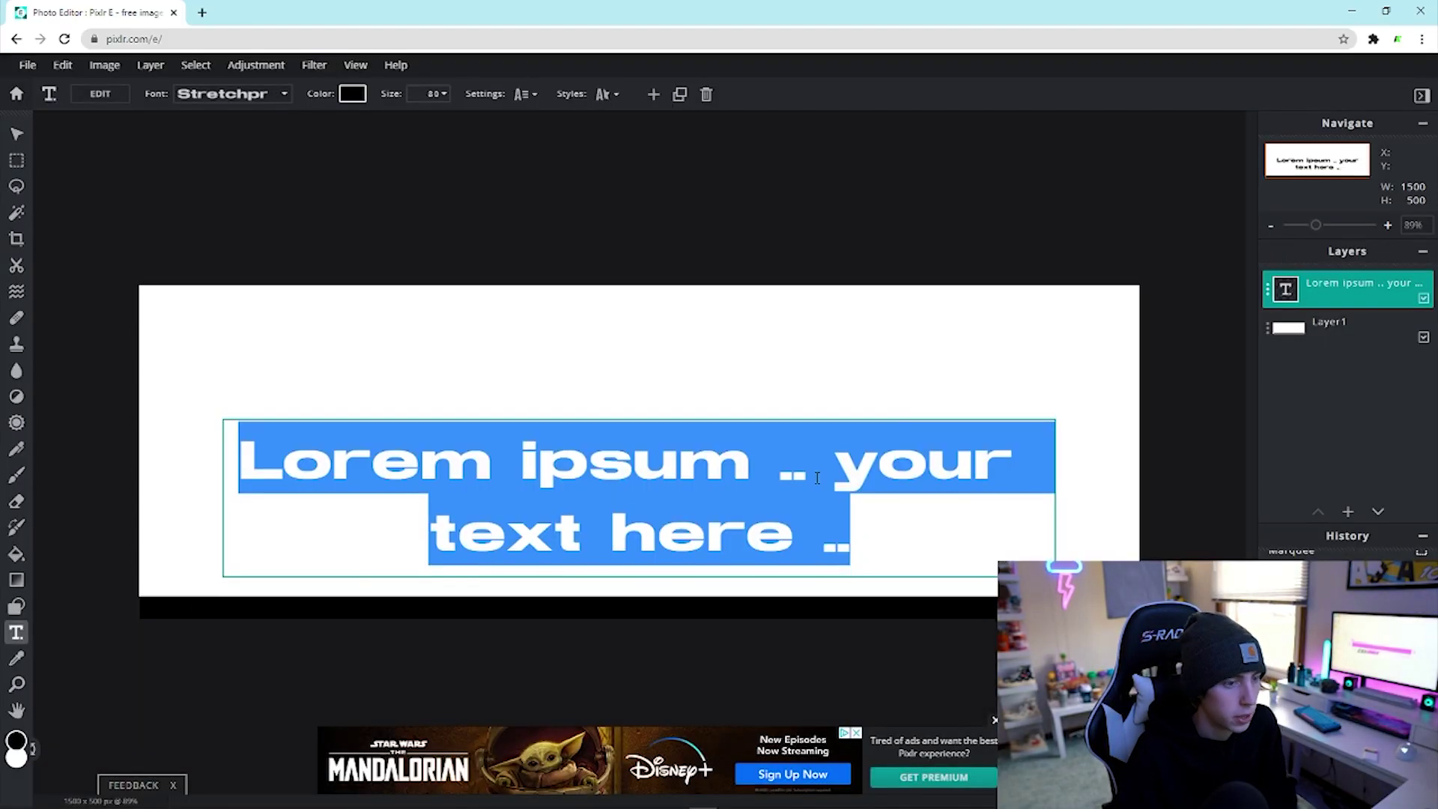
{"action": "left_click", "coordinate": [244, 99]}
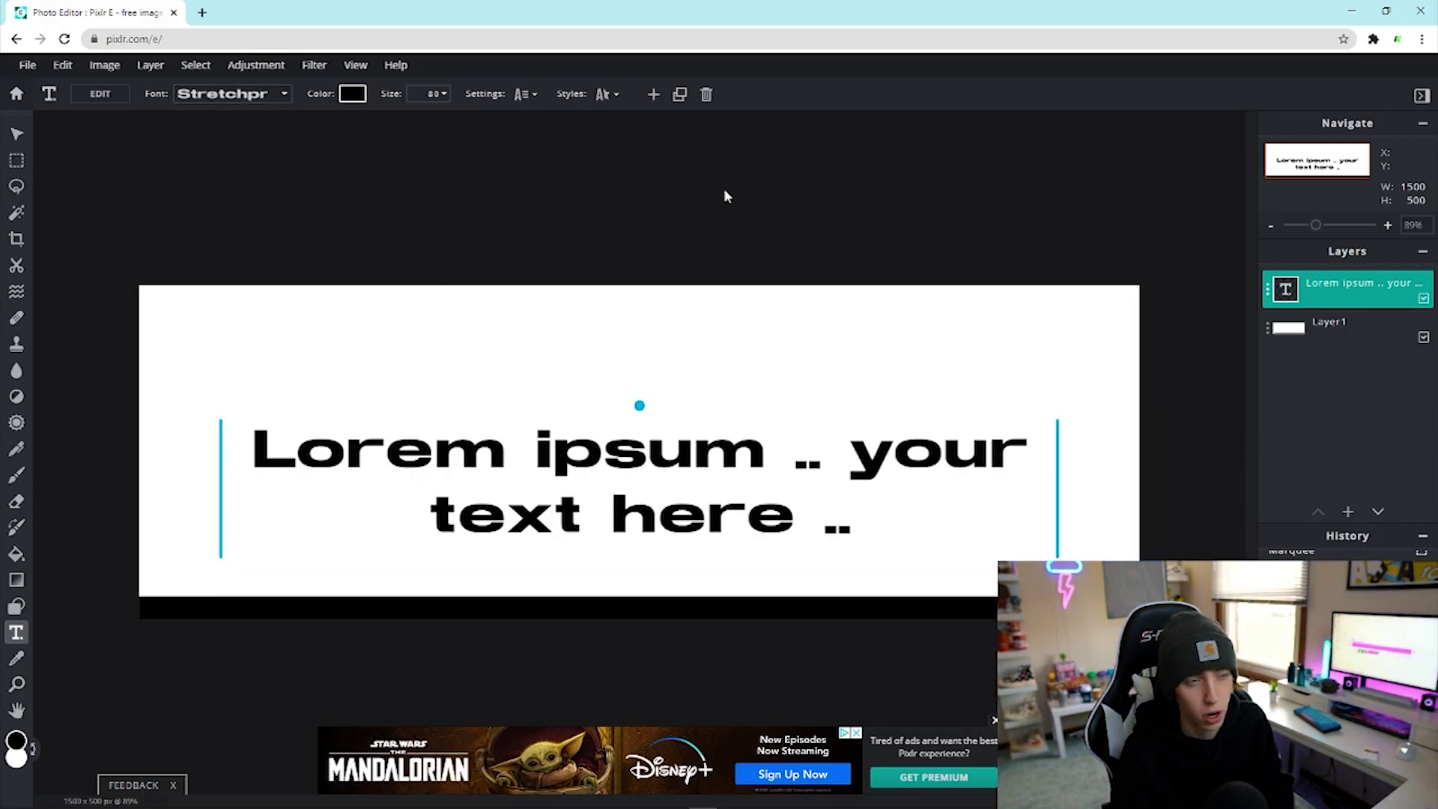
{"action": "double_click", "coordinate": [771, 513]}
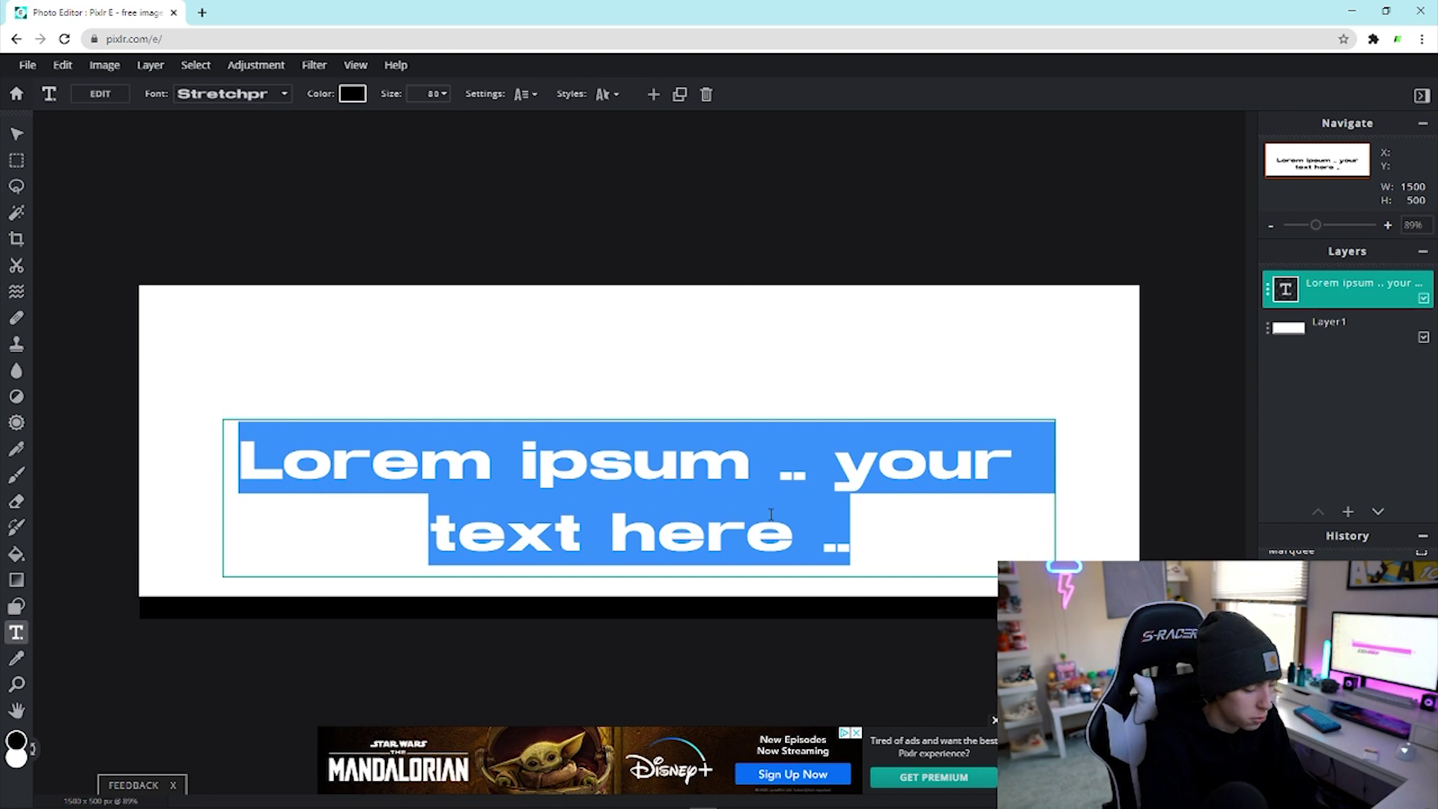
{"action": "type", "text": "ICE KC"}
{"action": "key", "text": "BackSpace"}
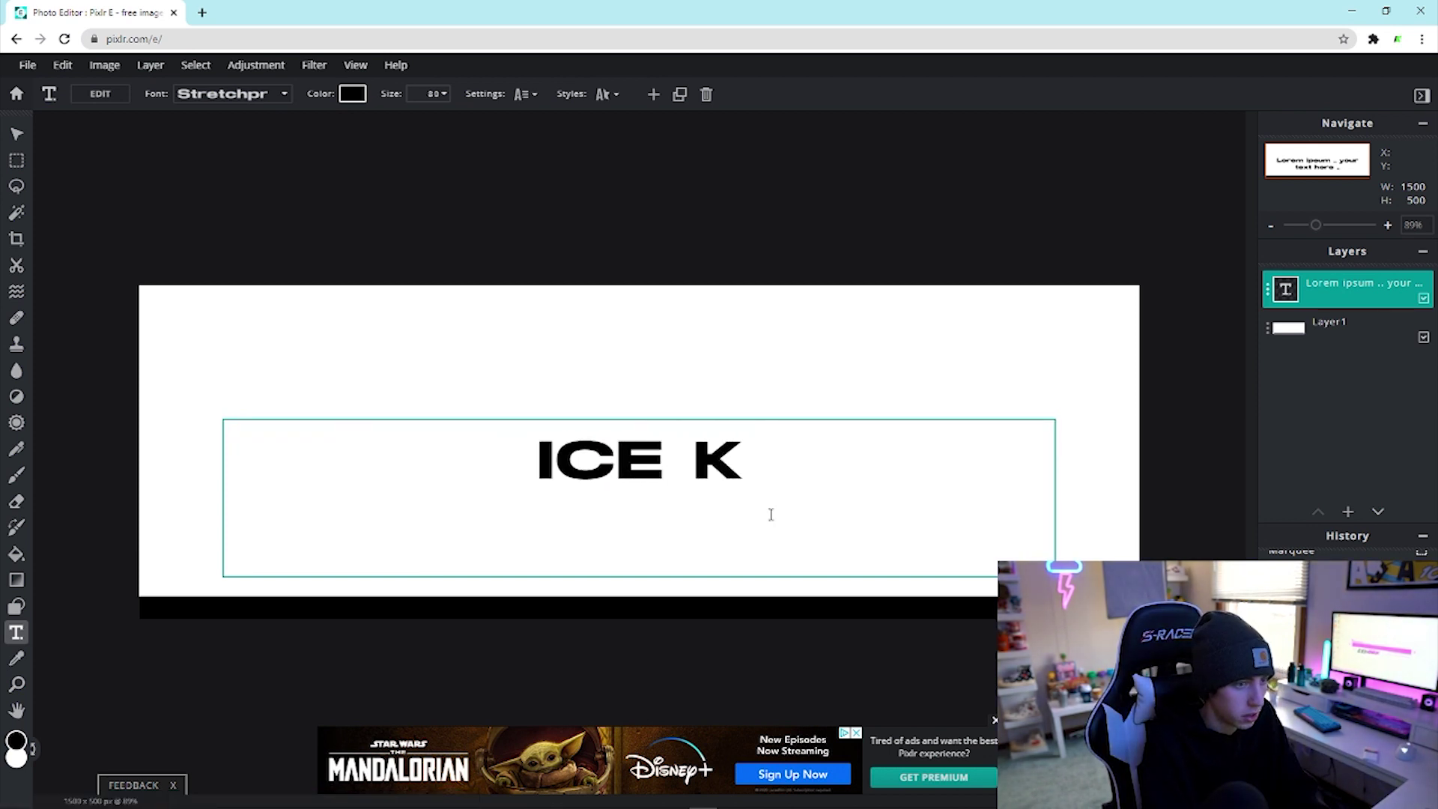
{"action": "type", "text": "ICKZ"}
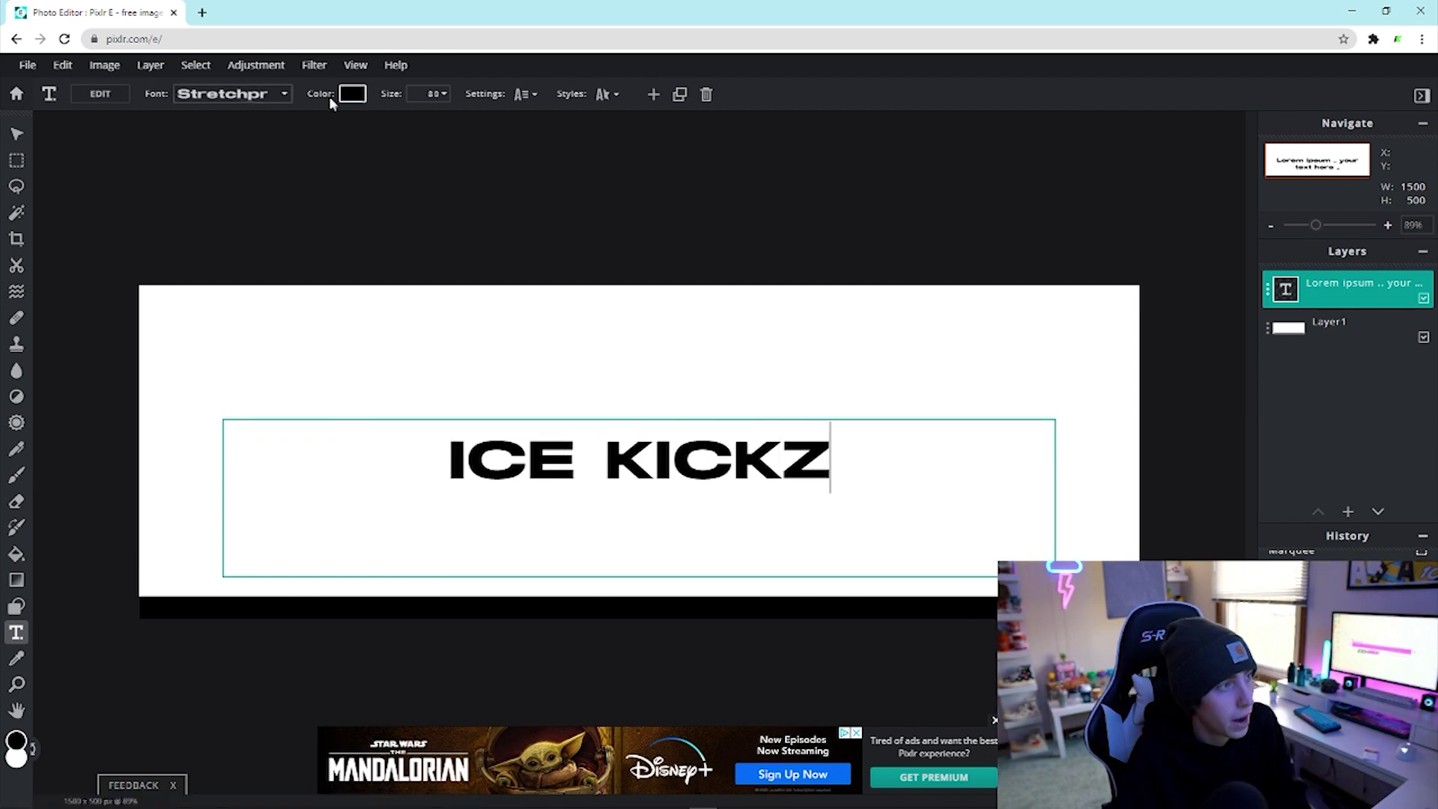
- Set the colour of the whole ICE KICKZ text to white (#FFFFFF)
{"action": "key", "text": "shift+Left"}
{"action": "key", "text": "shift+Left"}
{"action": "key", "text": "shift+Left"}
{"action": "key", "text": "shift+Left"}
{"action": "key", "text": "shift+Left"}
{"action": "key", "text": "shift+Left"}
{"action": "key", "text": "shift+Left"}
{"action": "key", "text": "shift+Left"}
{"action": "key", "text": "shift+Left"}
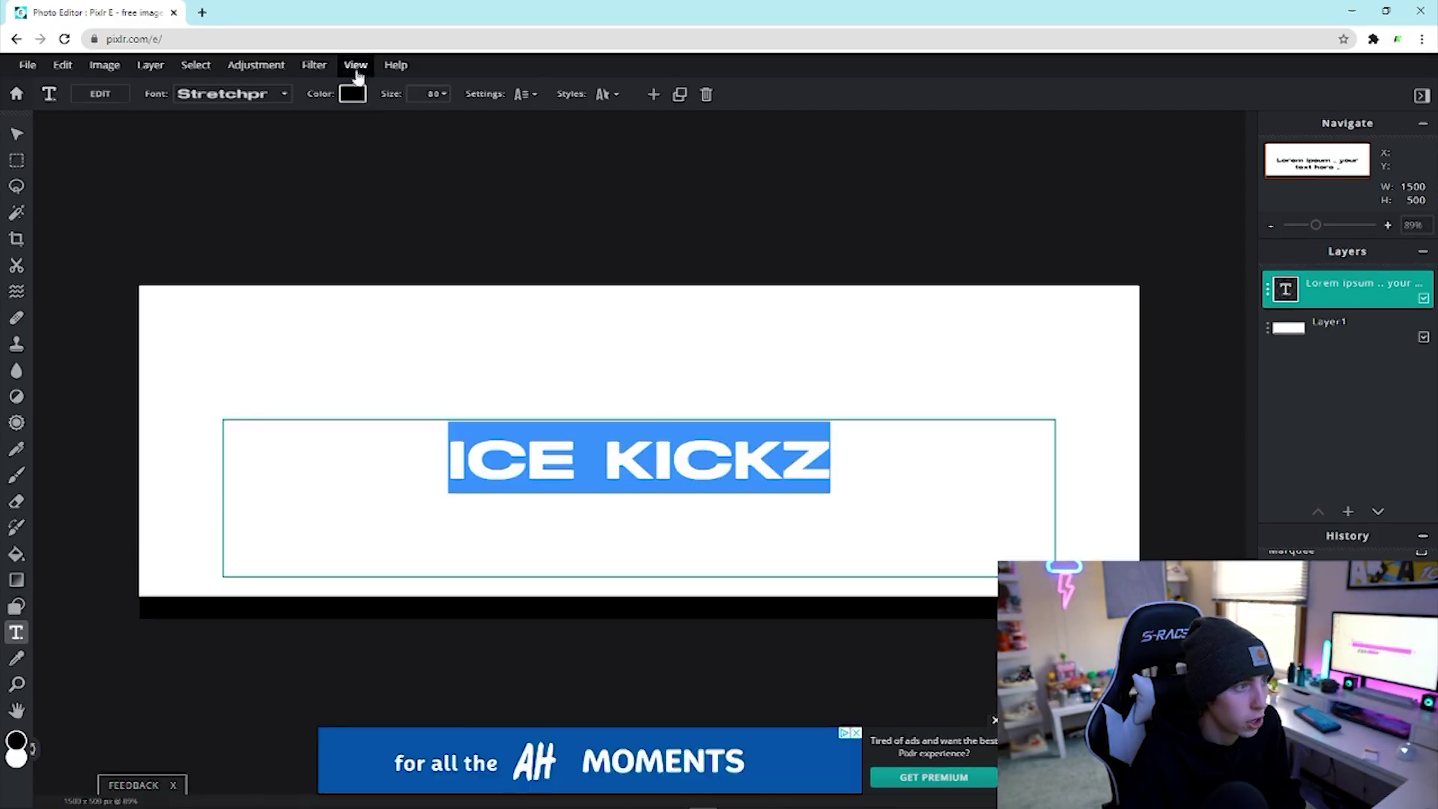
{"action": "left_click", "coordinate": [352, 94]}
{"action": "left_click", "coordinate": [352, 94]}
{"action": "left_click_drag", "start_coordinate": [578, 359], "coordinate": [510, 281]}
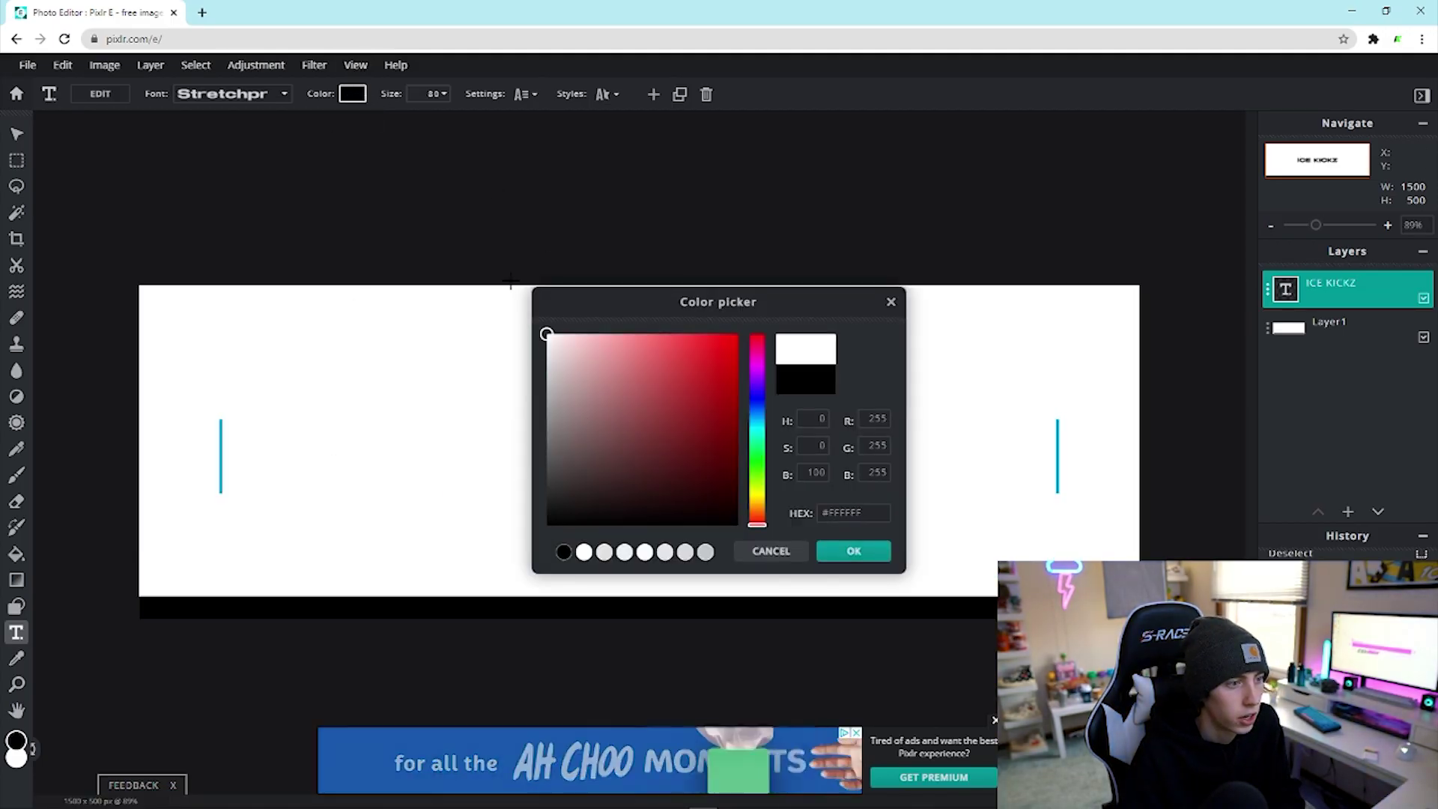
{"action": "left_click", "coordinate": [853, 550]}
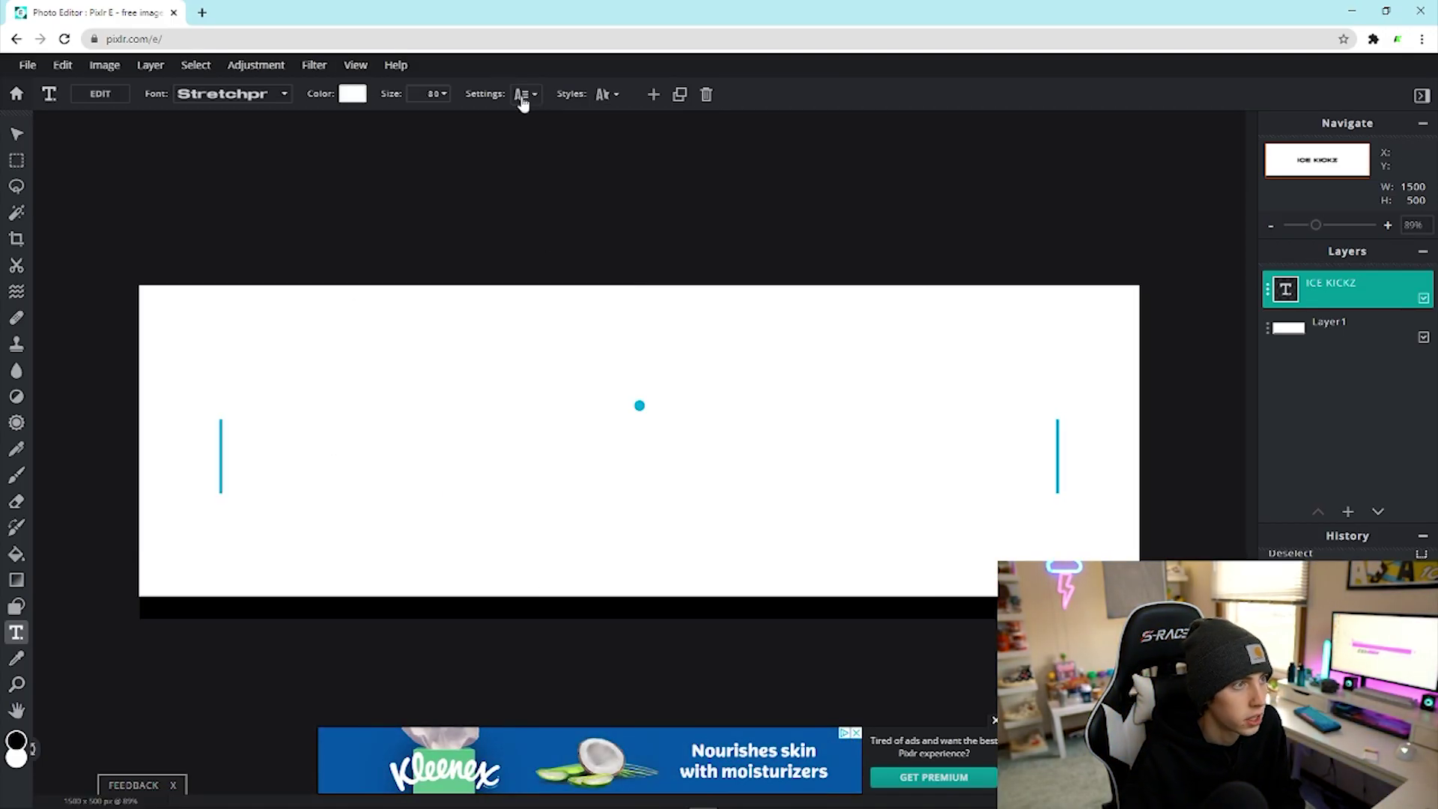
- Reduce the ICE KICKZ text to size 41 and move it to the left end of the black strip
{"action": "left_click_drag", "start_coordinate": [613, 453], "coordinate": [591, 602]}
{"action": "left_click", "coordinate": [444, 96]}
{"action": "left_click_drag", "start_coordinate": [372, 117], "coordinate": [326, 121]}
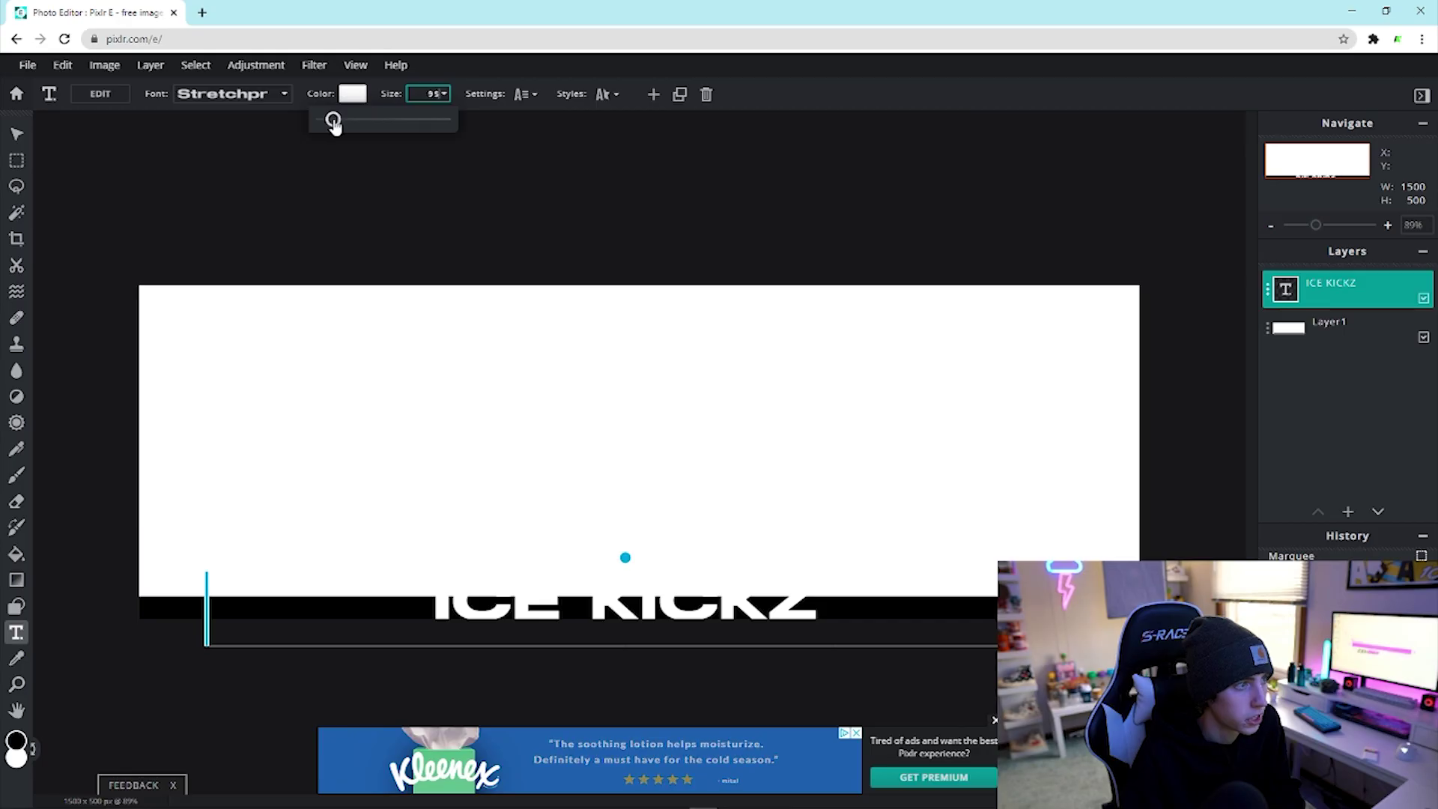
{"action": "left_click", "coordinate": [697, 592]}
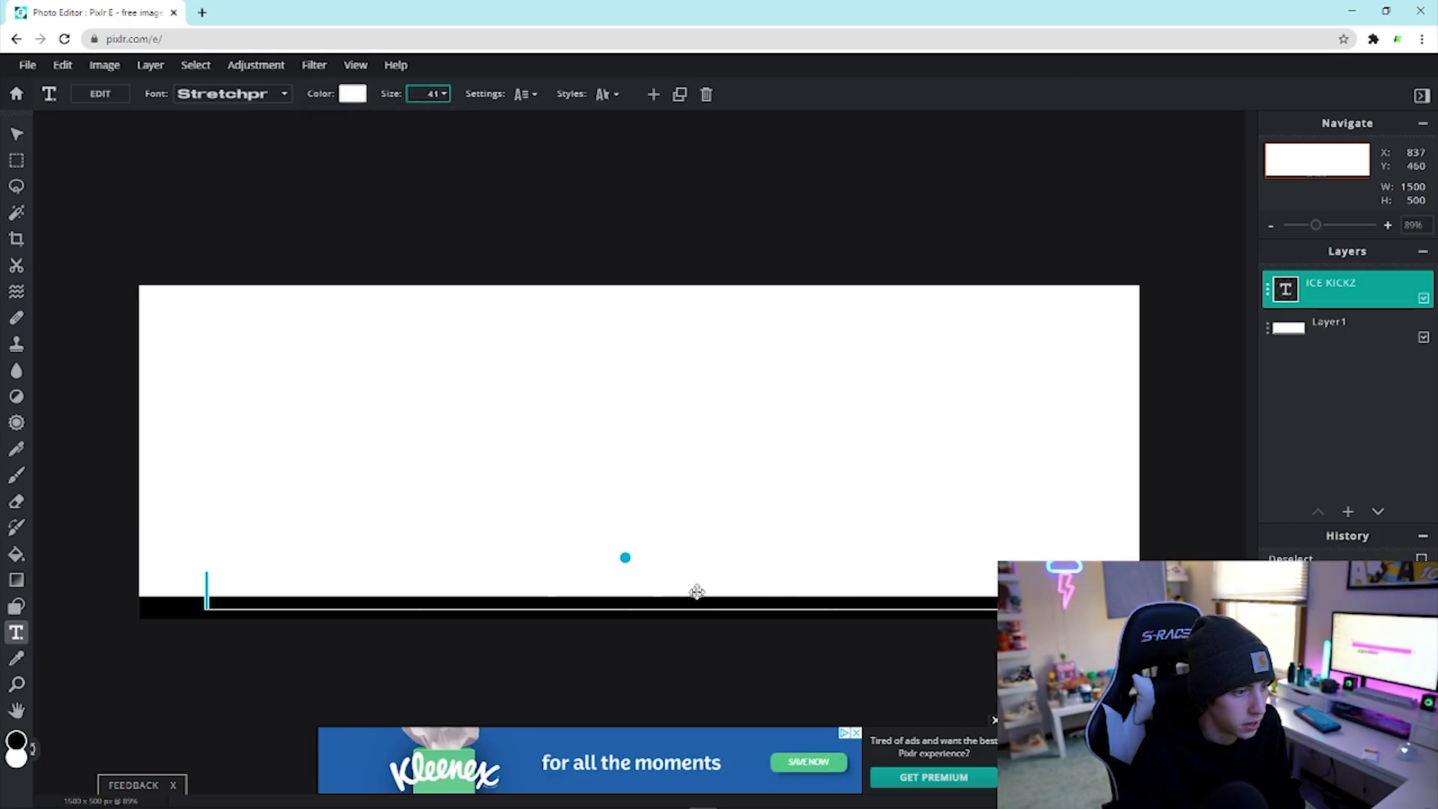
{"action": "left_click_drag", "start_coordinate": [637, 603], "coordinate": [254, 624]}
- Set the ICE KICKZ text size to 22 and fit it inside the left end of the black strip
{"action": "left_click", "coordinate": [433, 94]}
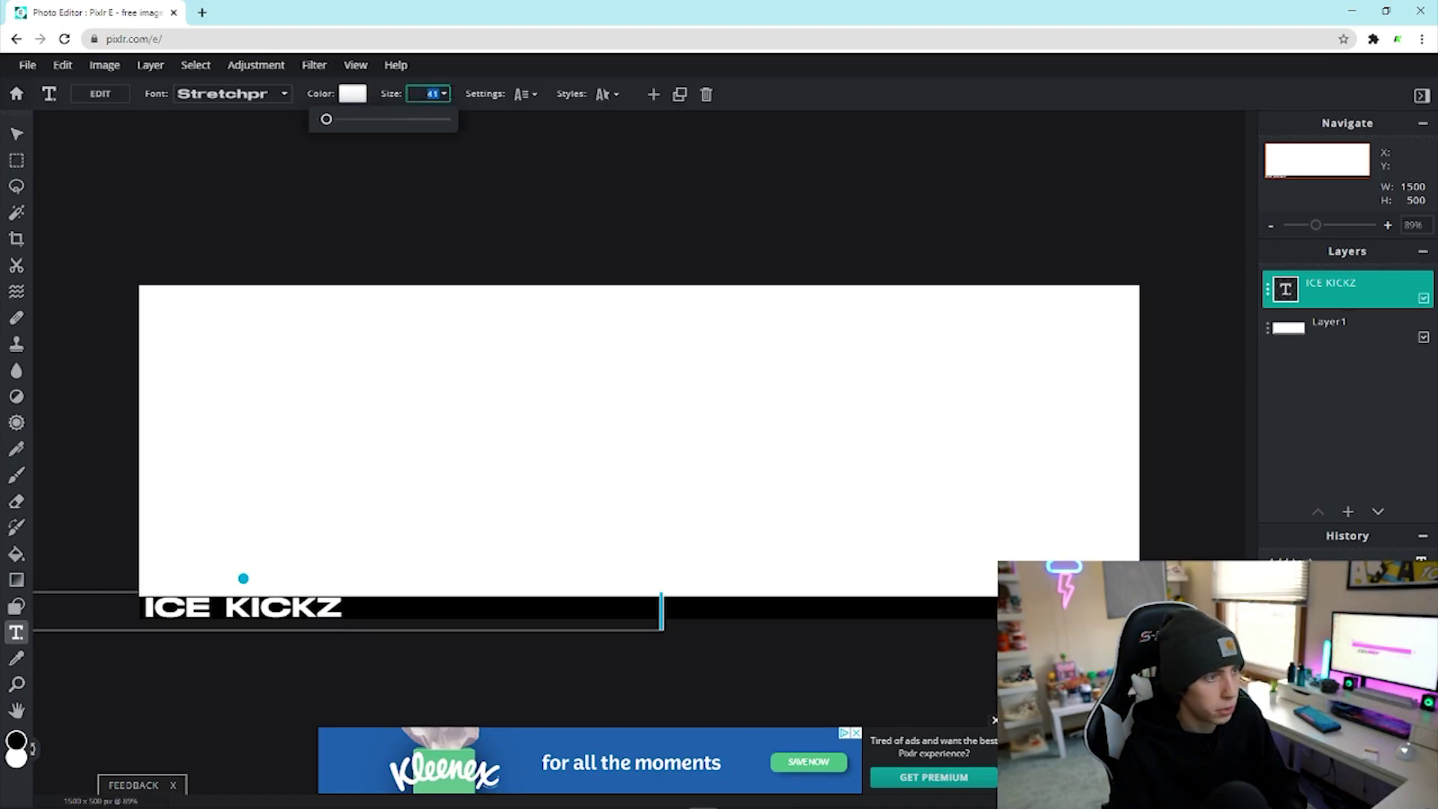
{"action": "type", "text": "22"}
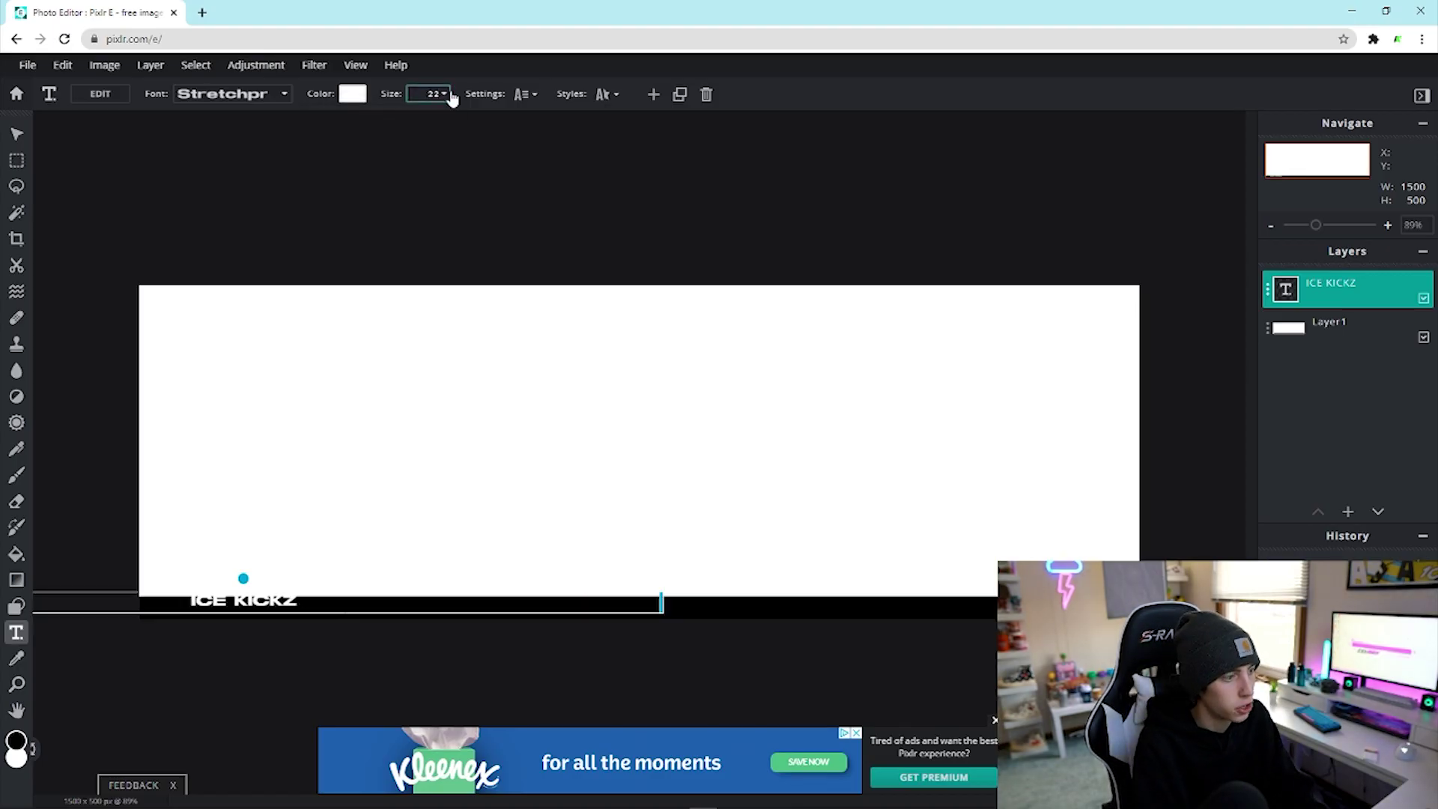
{"action": "left_click_drag", "start_coordinate": [296, 600], "coordinate": [248, 606]}
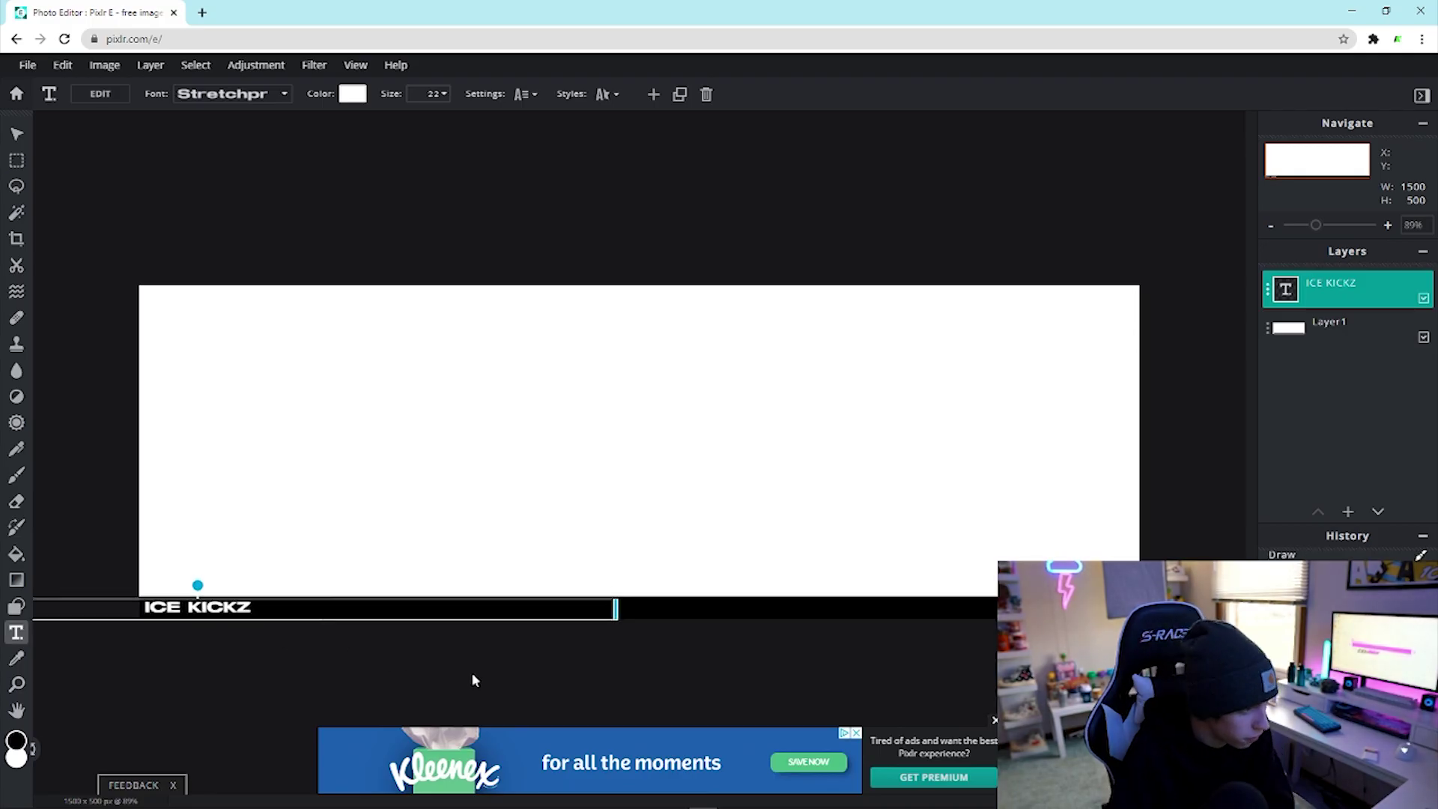
{"action": "left_click", "coordinate": [537, 692]}
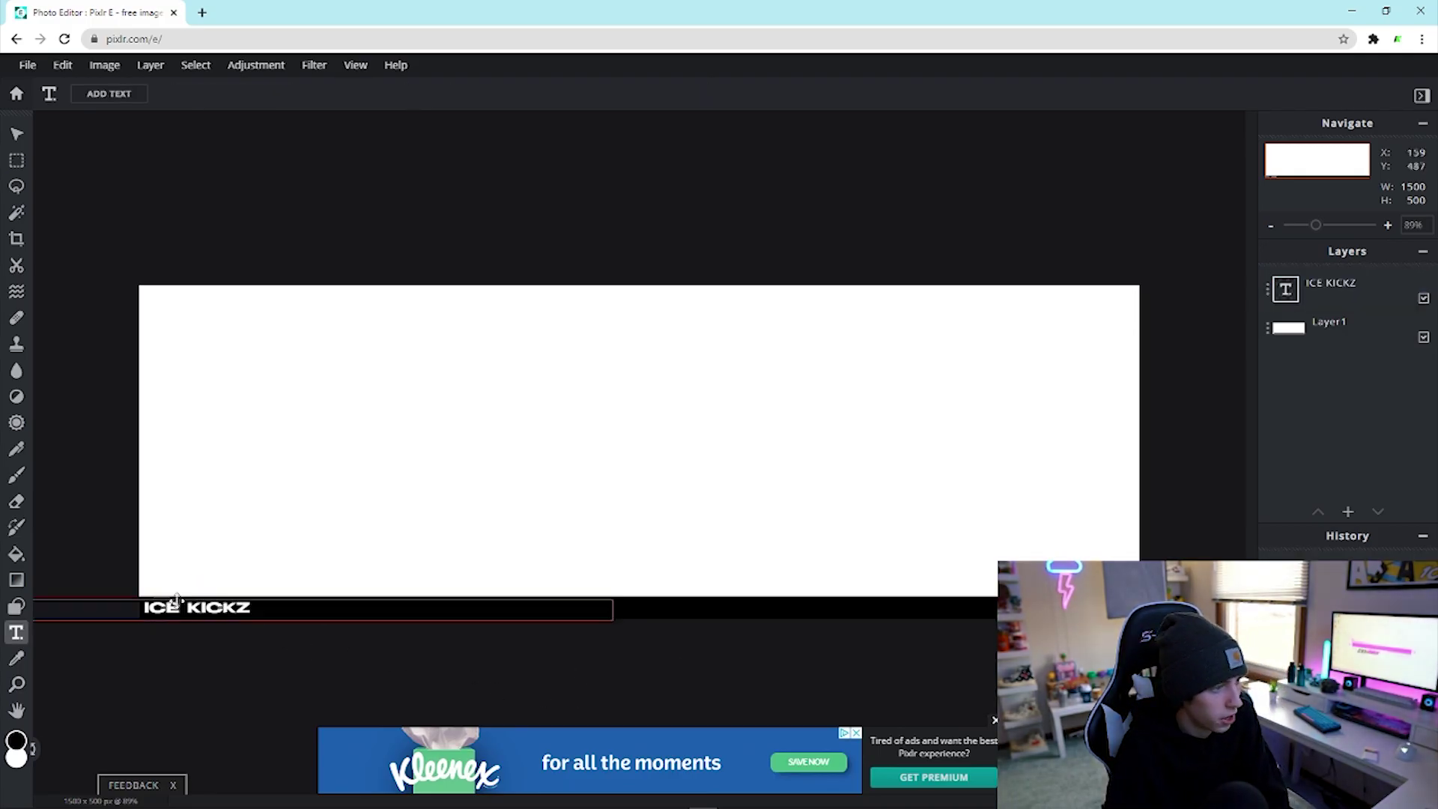
- Check the style of the black strip's text on the reference Killua banner, and minimize the reference
{"action": "left_click", "coordinate": [227, 605]}
{"action": "key", "text": "alt+Tab"}
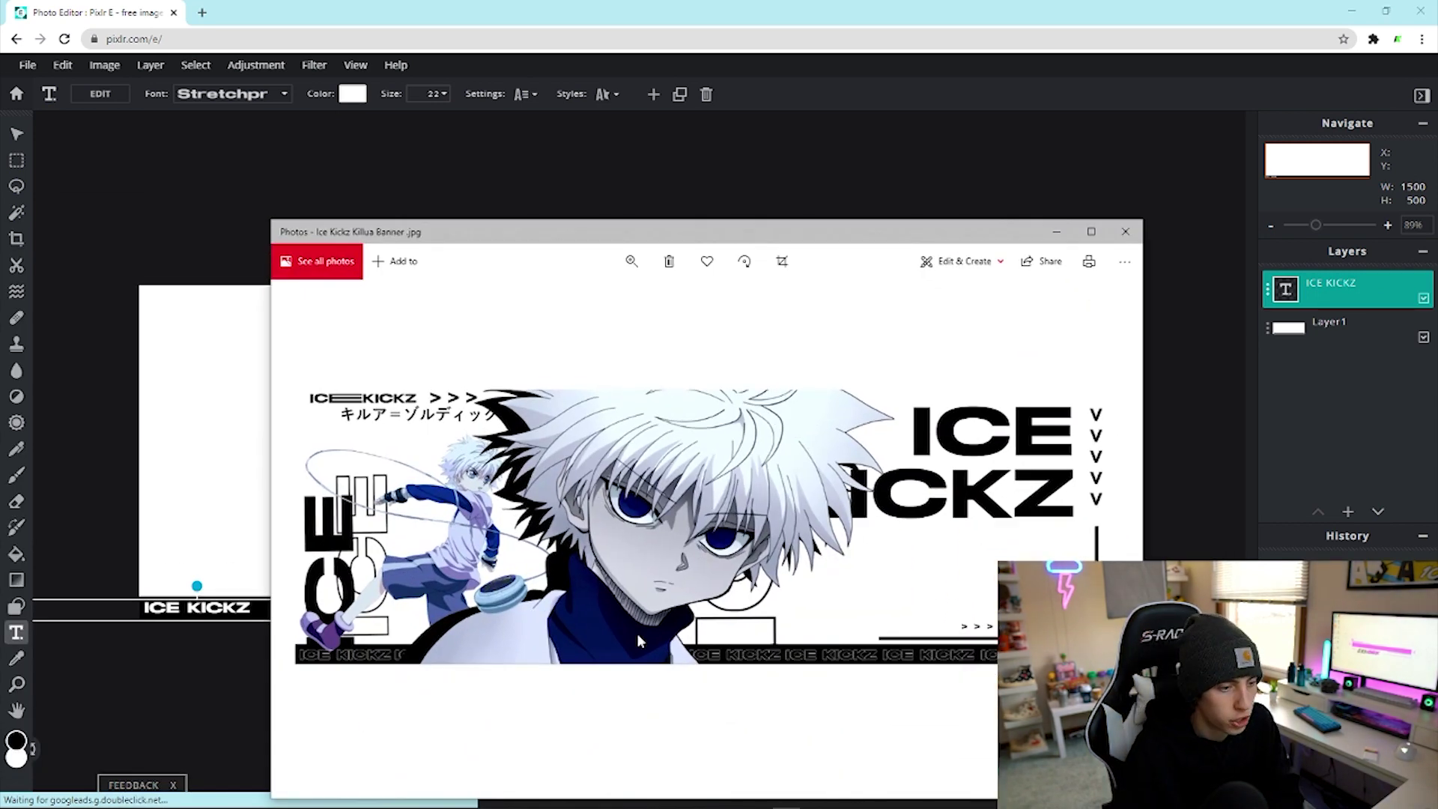
{"action": "left_click", "coordinate": [1056, 232]}
- Give the ICE KICKZ text a white outline with Punch out enabled
{"action": "left_click", "coordinate": [607, 94]}
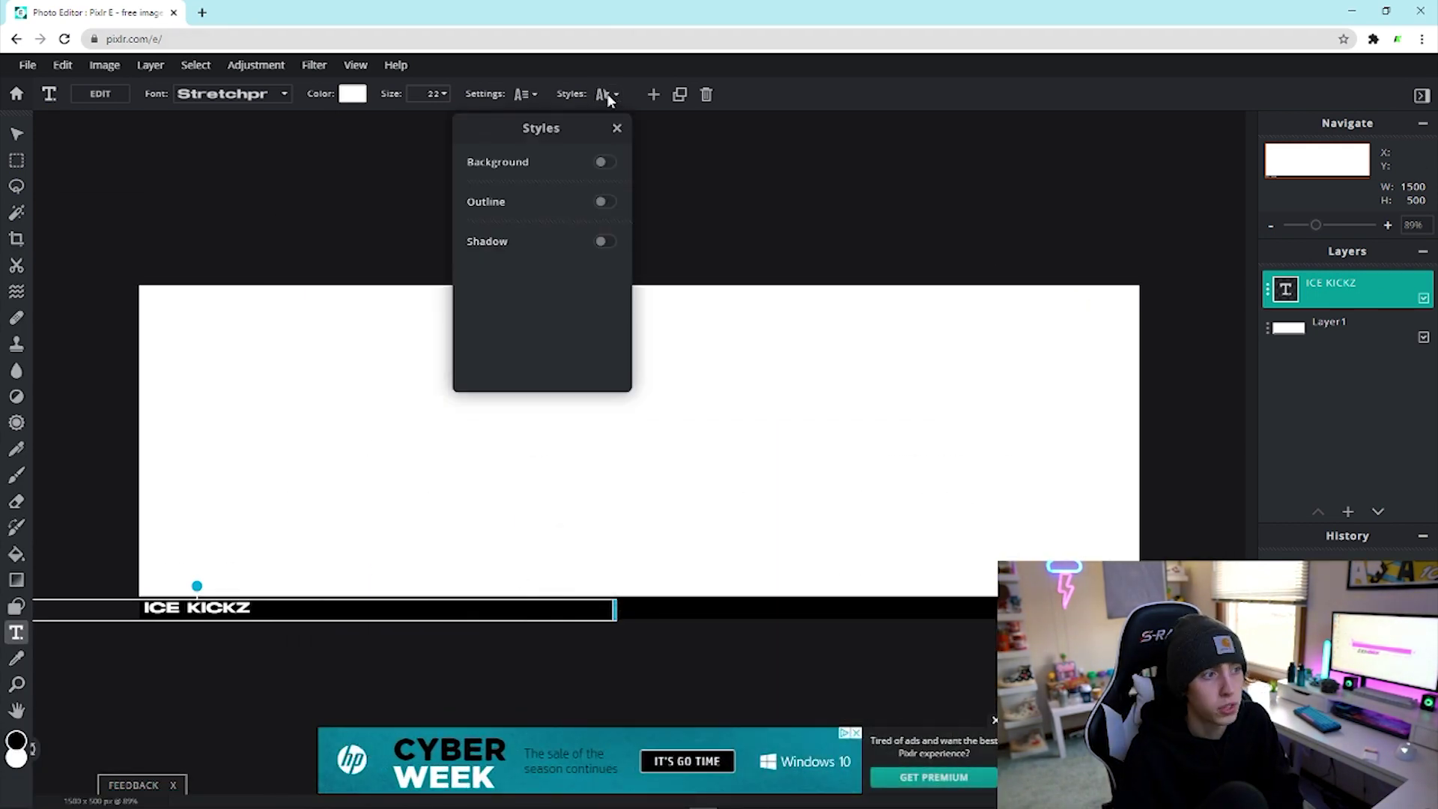
{"action": "left_click", "coordinate": [605, 201]}
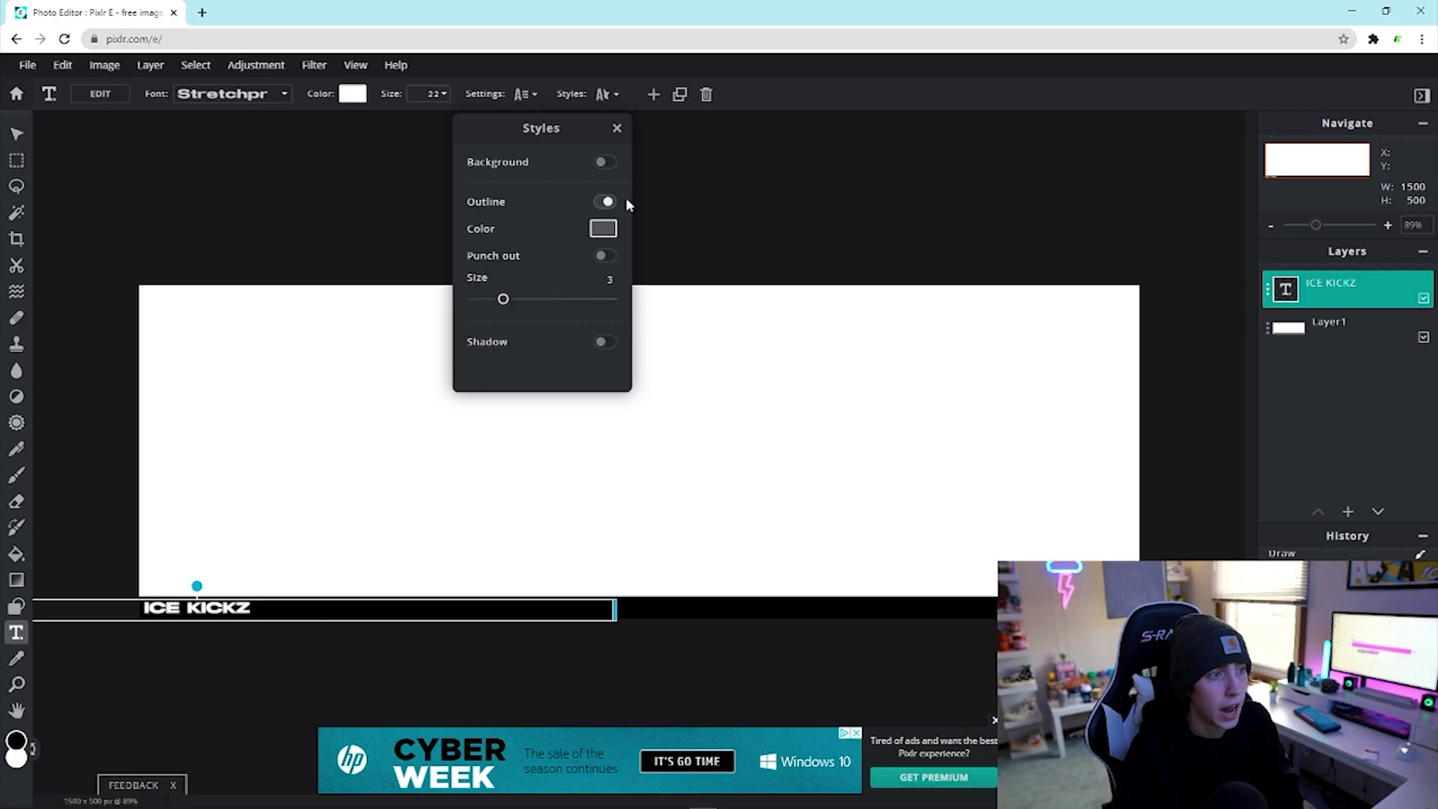
{"action": "left_click", "coordinate": [605, 256]}
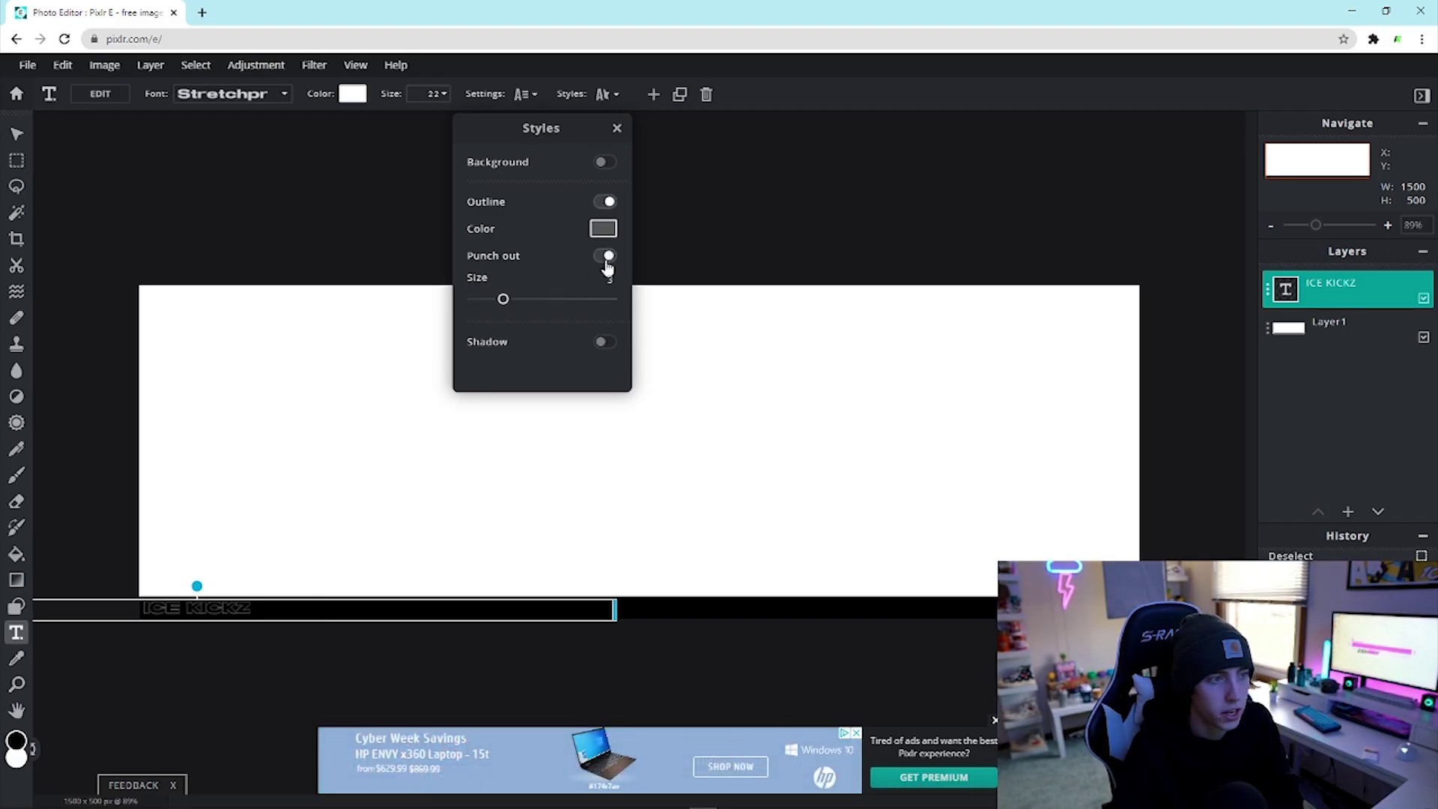
{"action": "left_click", "coordinate": [602, 228]}
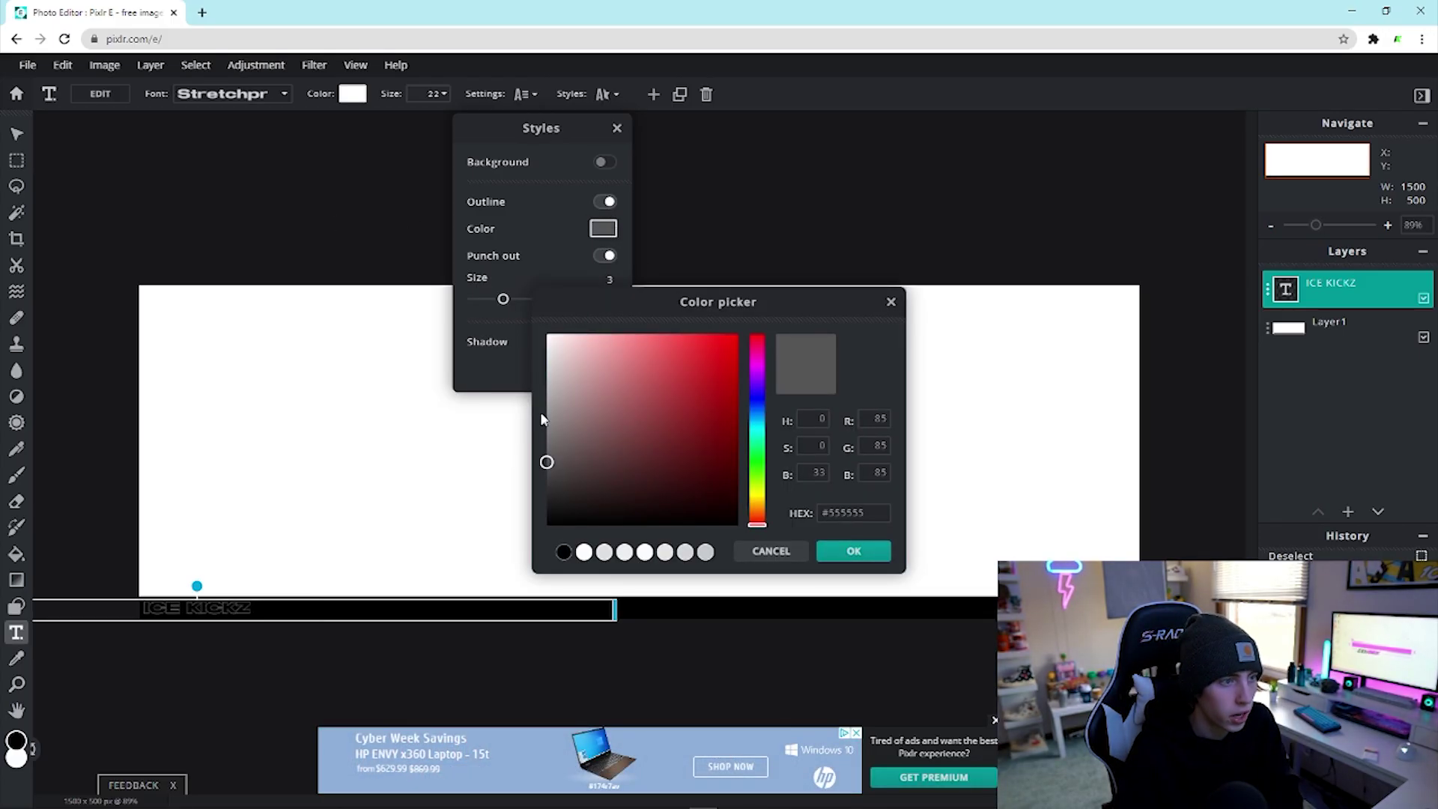
{"action": "left_click_drag", "start_coordinate": [543, 420], "coordinate": [540, 332]}
{"action": "left_click", "coordinate": [854, 551]}
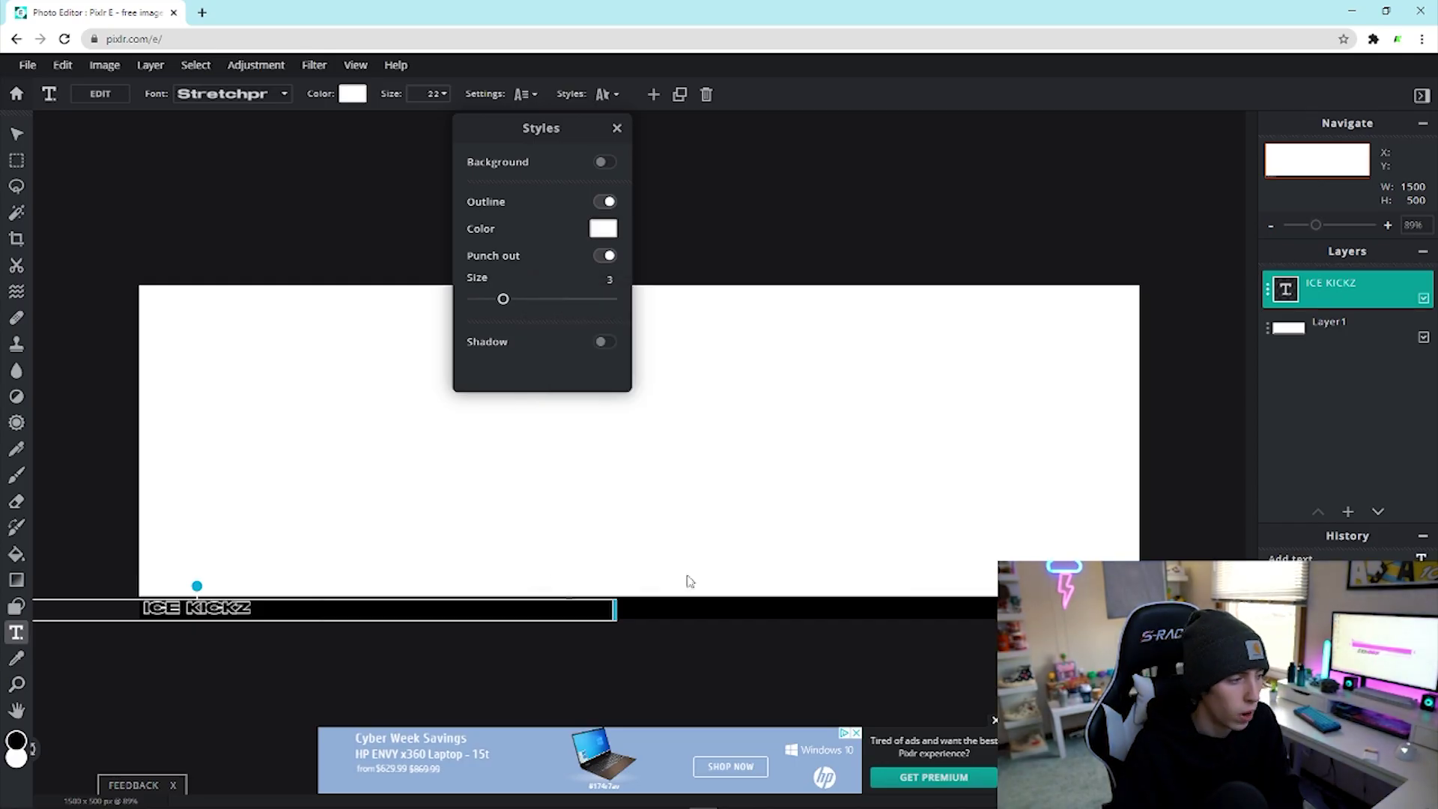
{"action": "left_click", "coordinate": [613, 701]}
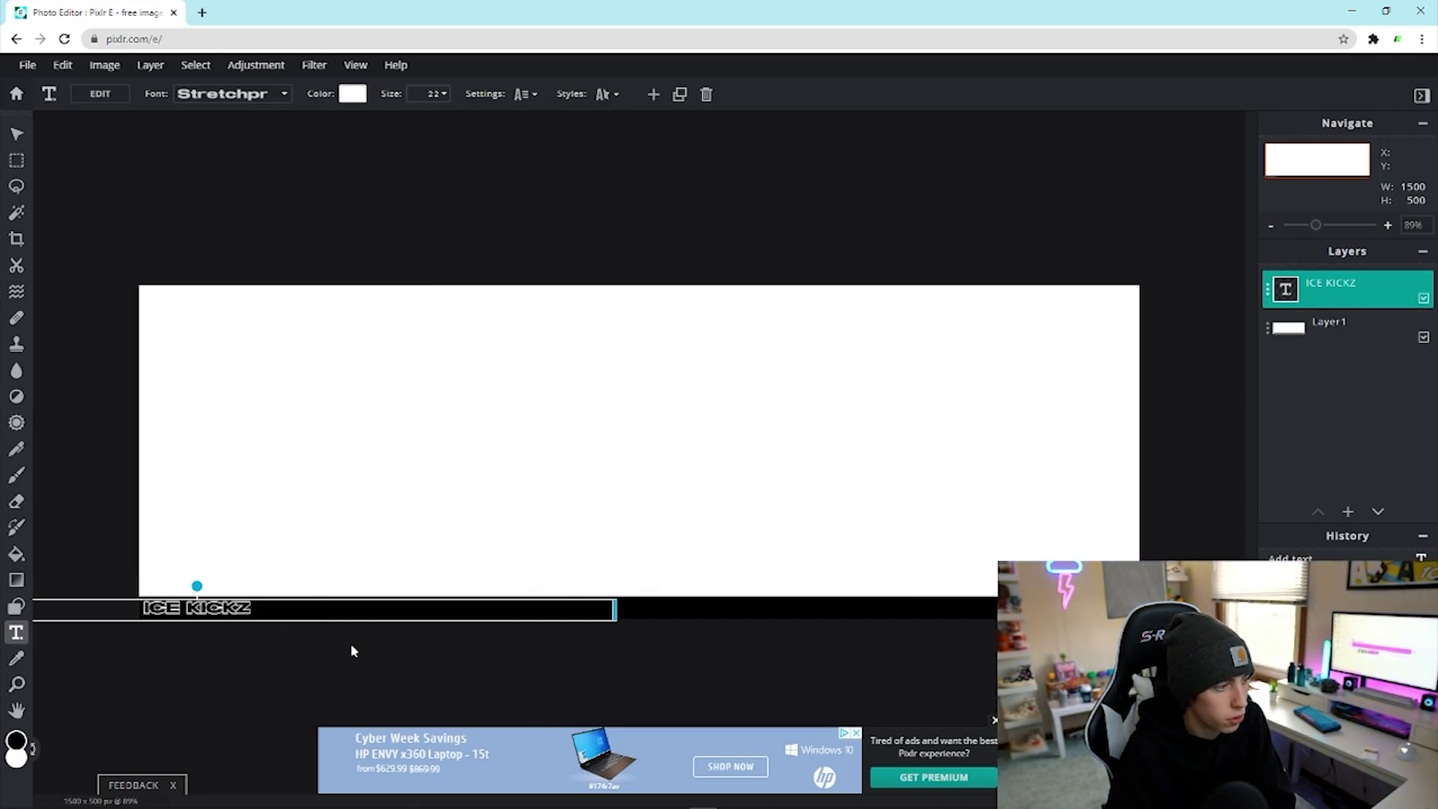
{"action": "left_click", "coordinate": [352, 650]}
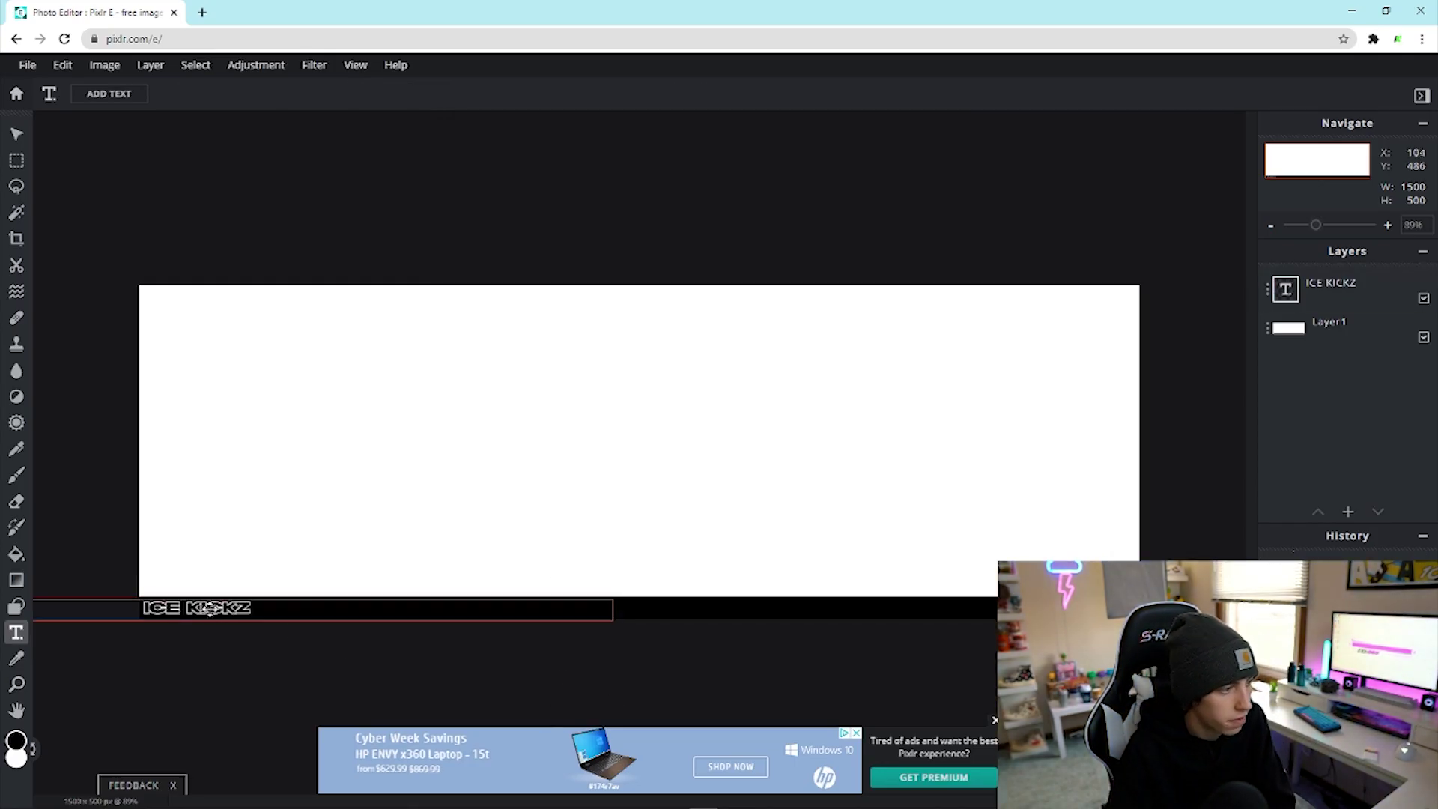
- Set the ICE KICKZ text's outline size to 1, with Punch out enabled and the outline colour kept at #FFFFFF
{"action": "left_click", "coordinate": [260, 606]}
{"action": "left_click", "coordinate": [606, 94]}
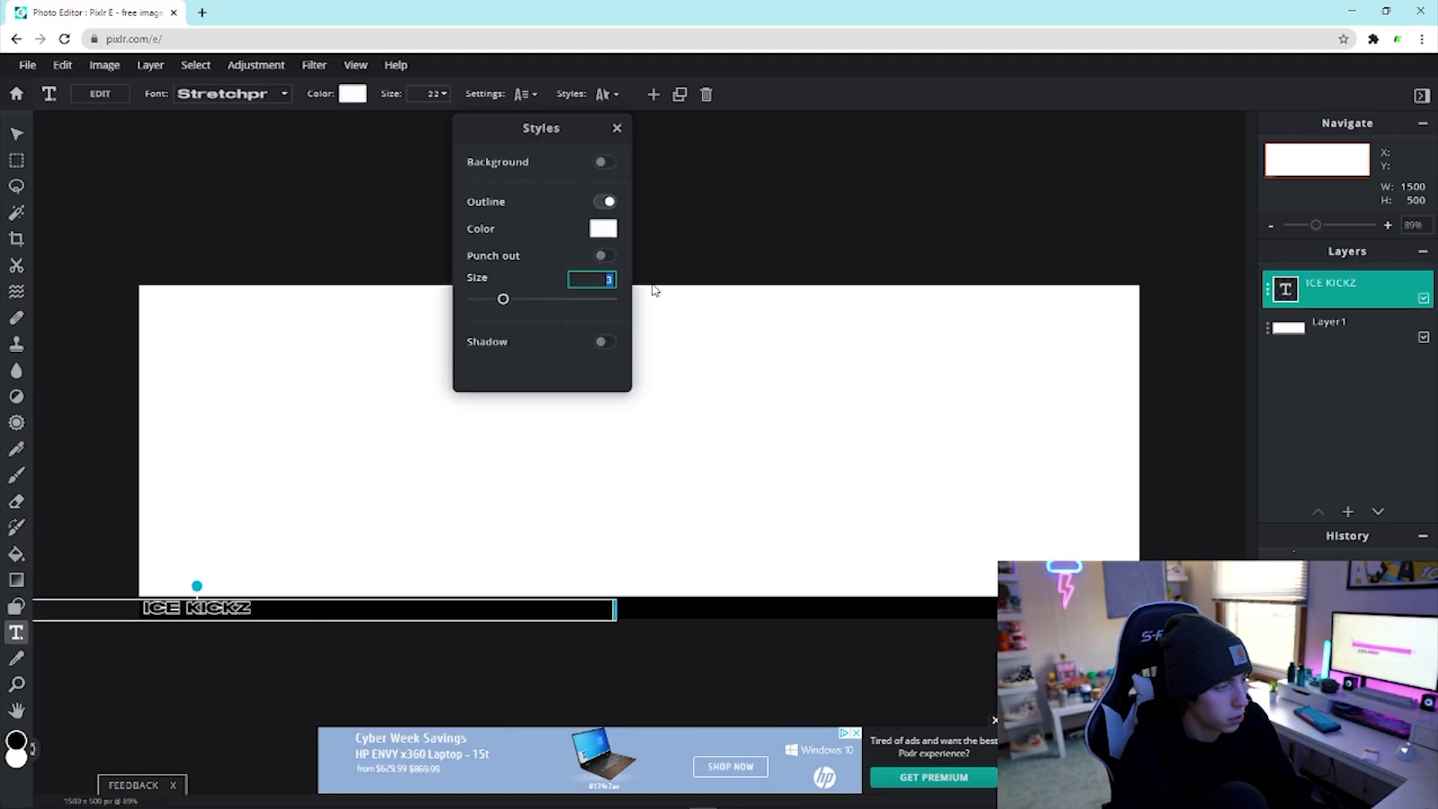
{"action": "type", "text": "1"}
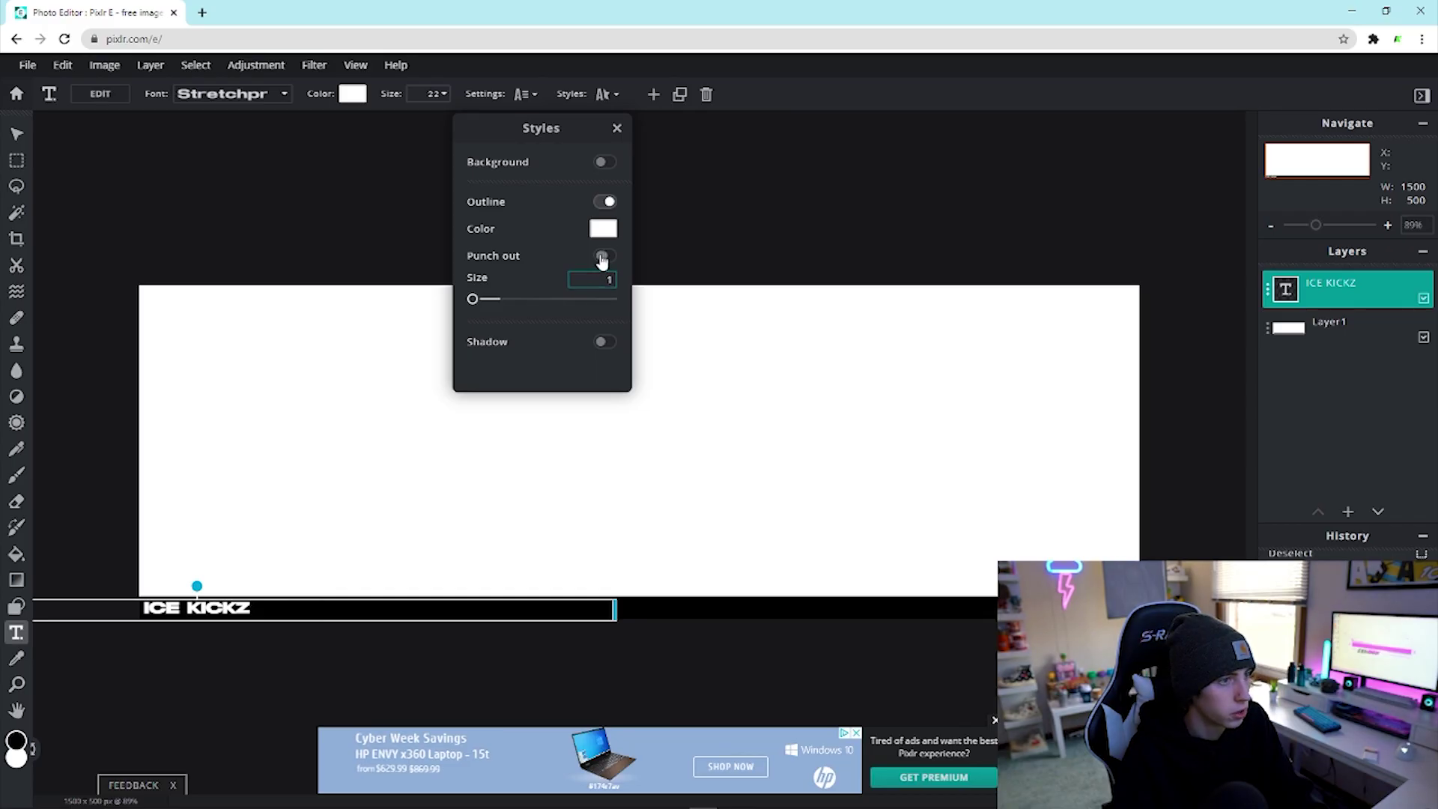
{"action": "left_click", "coordinate": [602, 256]}
{"action": "left_click", "coordinate": [603, 229]}
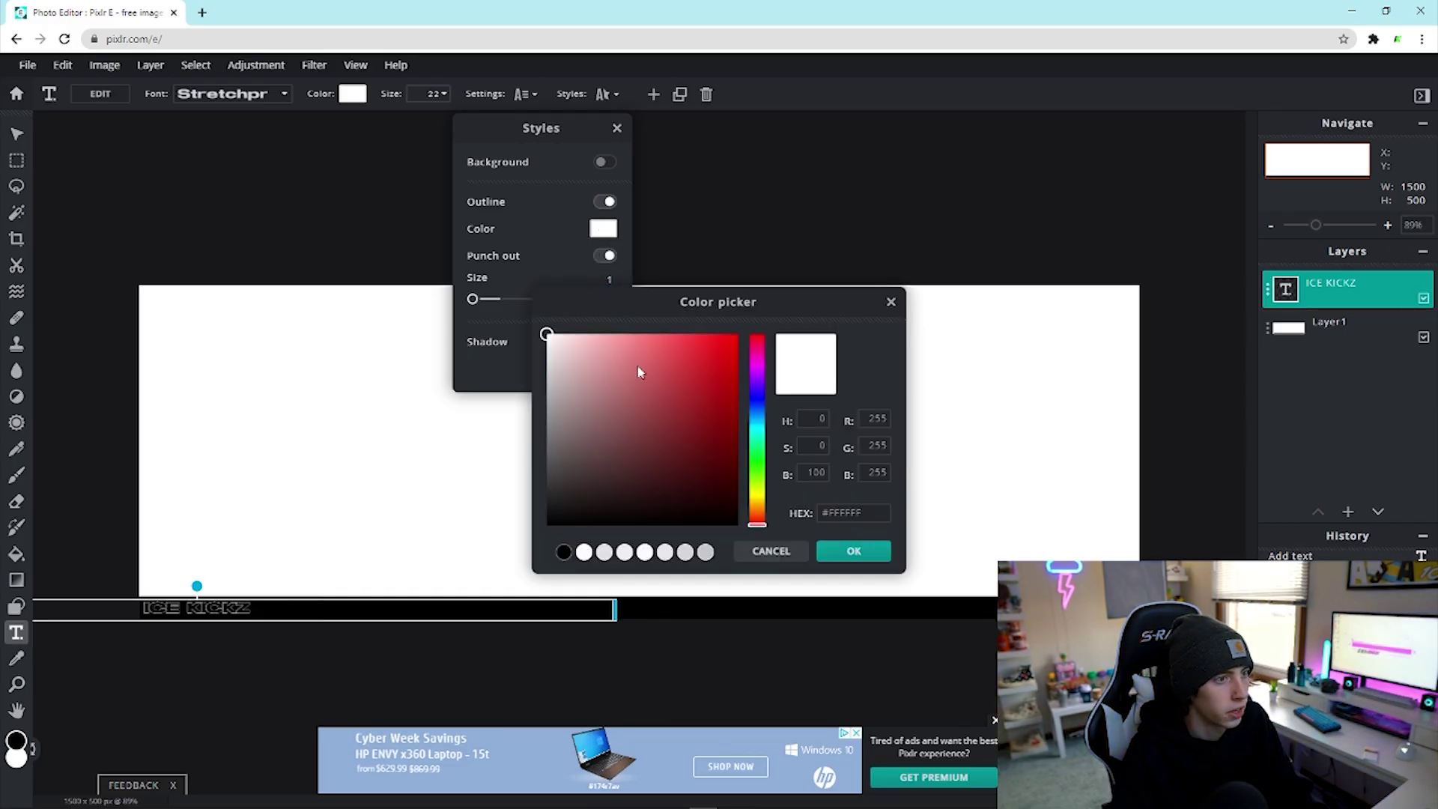
{"action": "left_click", "coordinate": [853, 552]}
{"action": "left_click", "coordinate": [856, 669]}
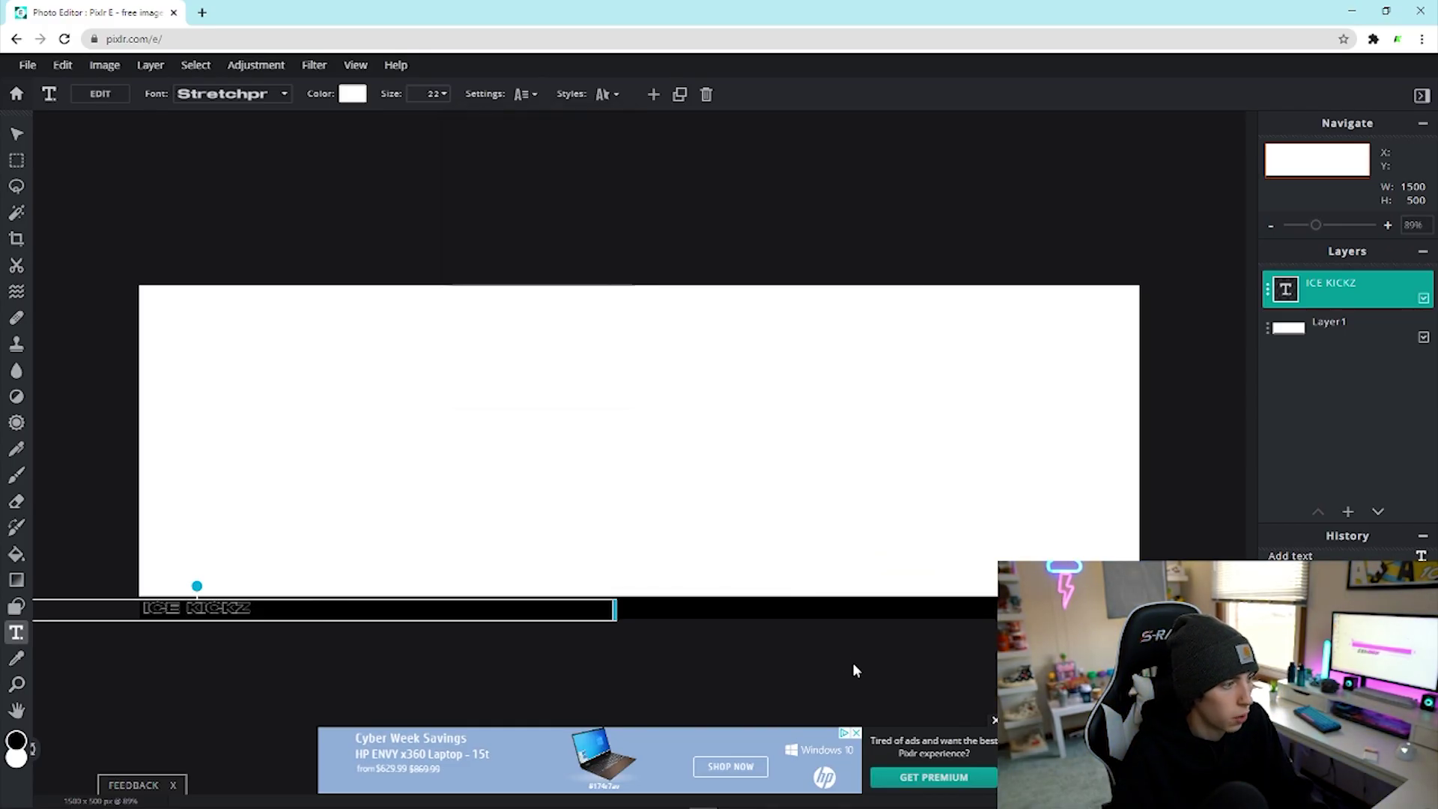
{"action": "left_click", "coordinate": [388, 648]}
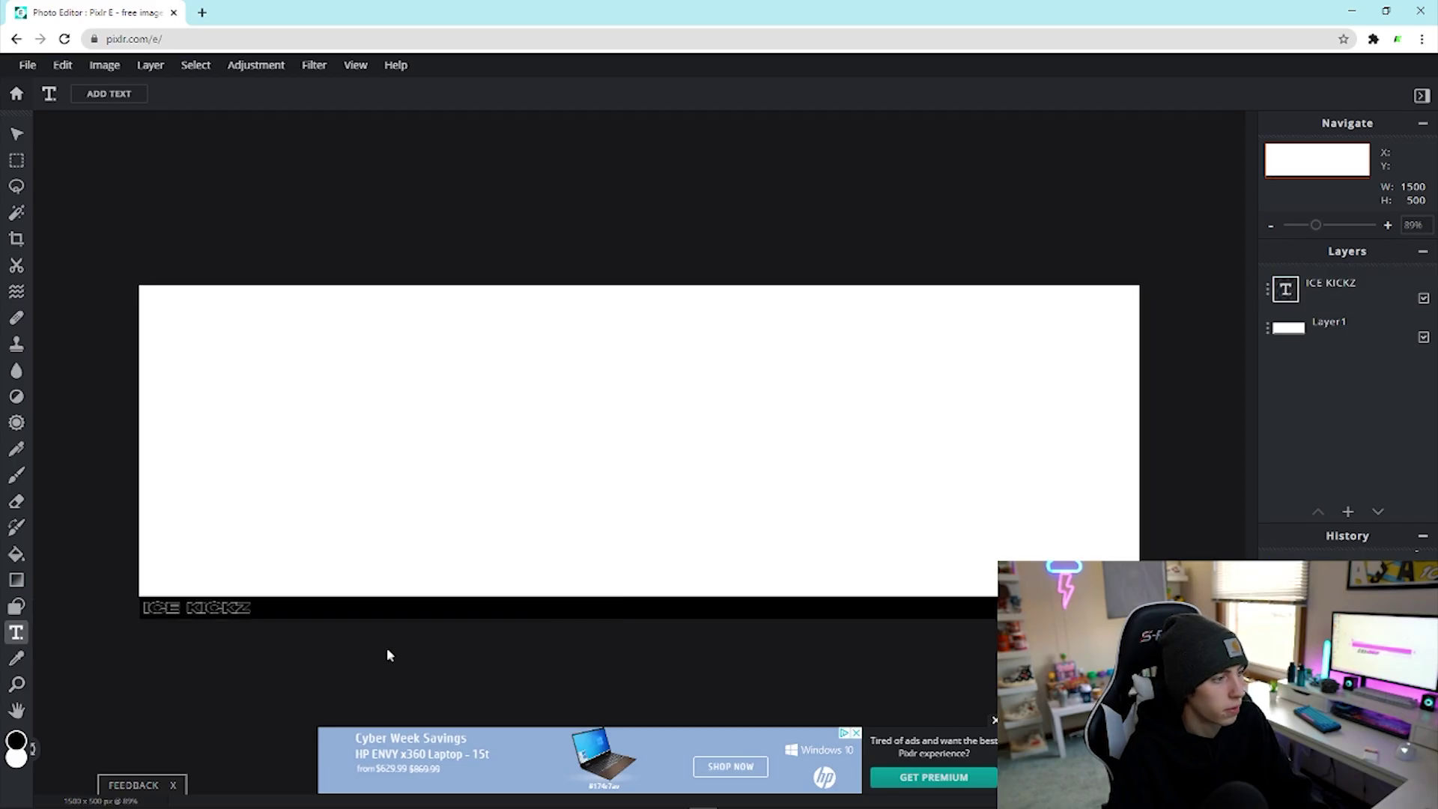
- Duplicate the ICE KICKZ text and place the copy directly to the right of the original in the black strip
{"action": "left_click", "coordinate": [197, 608]}
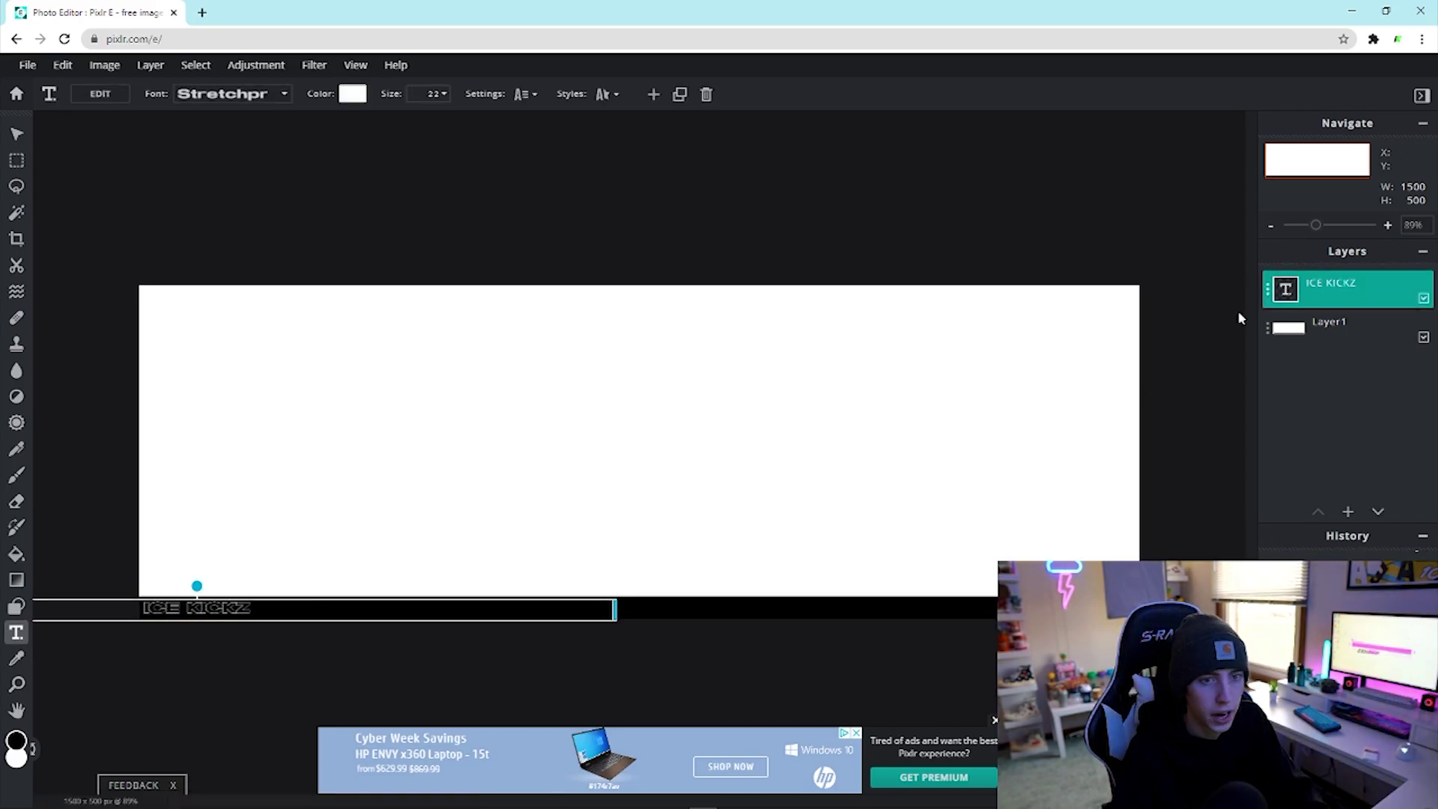
{"action": "left_click", "coordinate": [1269, 293]}
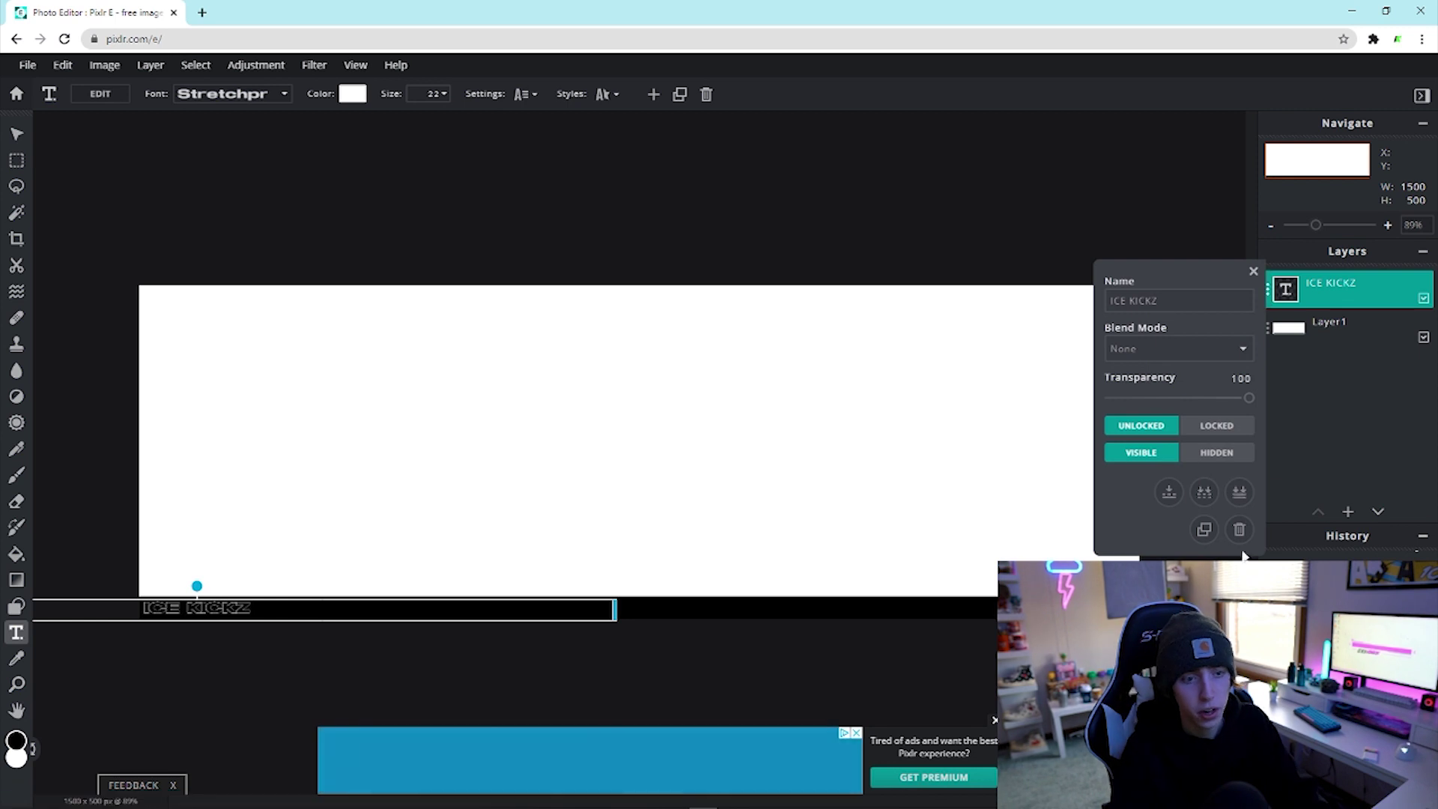
{"action": "left_click", "coordinate": [1203, 530]}
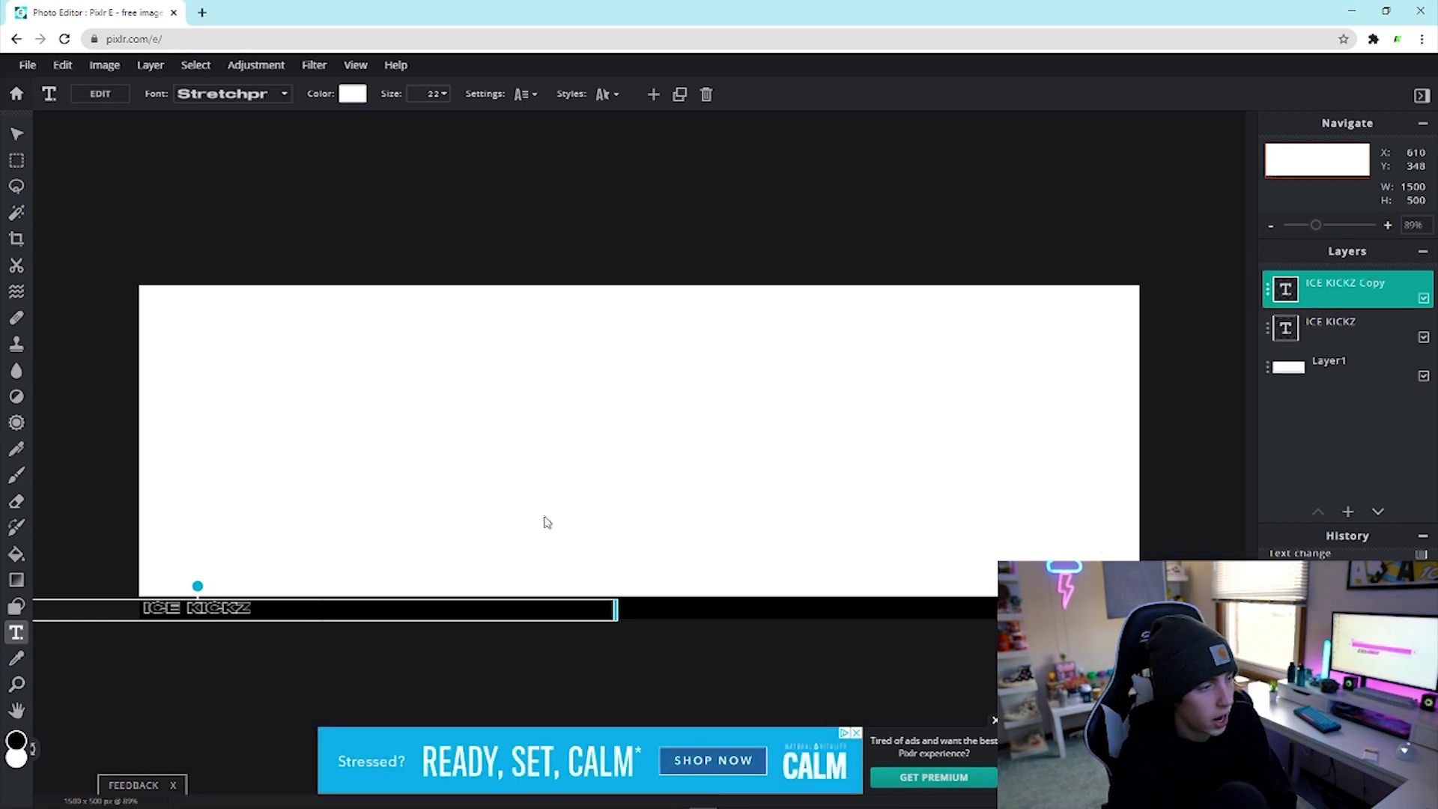
{"action": "key", "text": "Right"}
{"action": "key", "text": "Right"}
{"action": "key", "text": "Right"}
{"action": "key", "text": "Right"}
{"action": "key", "text": "Right"}
{"action": "key", "text": "Right"}
{"action": "key", "text": "Right"}
{"action": "key", "text": "Right"}
{"action": "key", "text": "Right"}
{"action": "key", "text": "Right"}
{"action": "key", "text": "Right"}
{"action": "key", "text": "Right"}
{"action": "key", "text": "Right"}
{"action": "key", "text": "Right"}
{"action": "key", "text": "Right"}
{"action": "key", "text": "Right"}
{"action": "key", "text": "Right"}
{"action": "key", "text": "Right"}
{"action": "key", "text": "Right"}
{"action": "key", "text": "Right"}
{"action": "key", "text": "Right"}
{"action": "key", "text": "Right"}
{"action": "key", "text": "Right"}
{"action": "key", "text": "Right"}
{"action": "key", "text": "Right"}
{"action": "key", "text": "Right"}
{"action": "key", "text": "Right"}
{"action": "key", "text": "Right"}
{"action": "key", "text": "Right"}
{"action": "key", "text": "Right"}
{"action": "key", "text": "Right"}
{"action": "key", "text": "Right"}
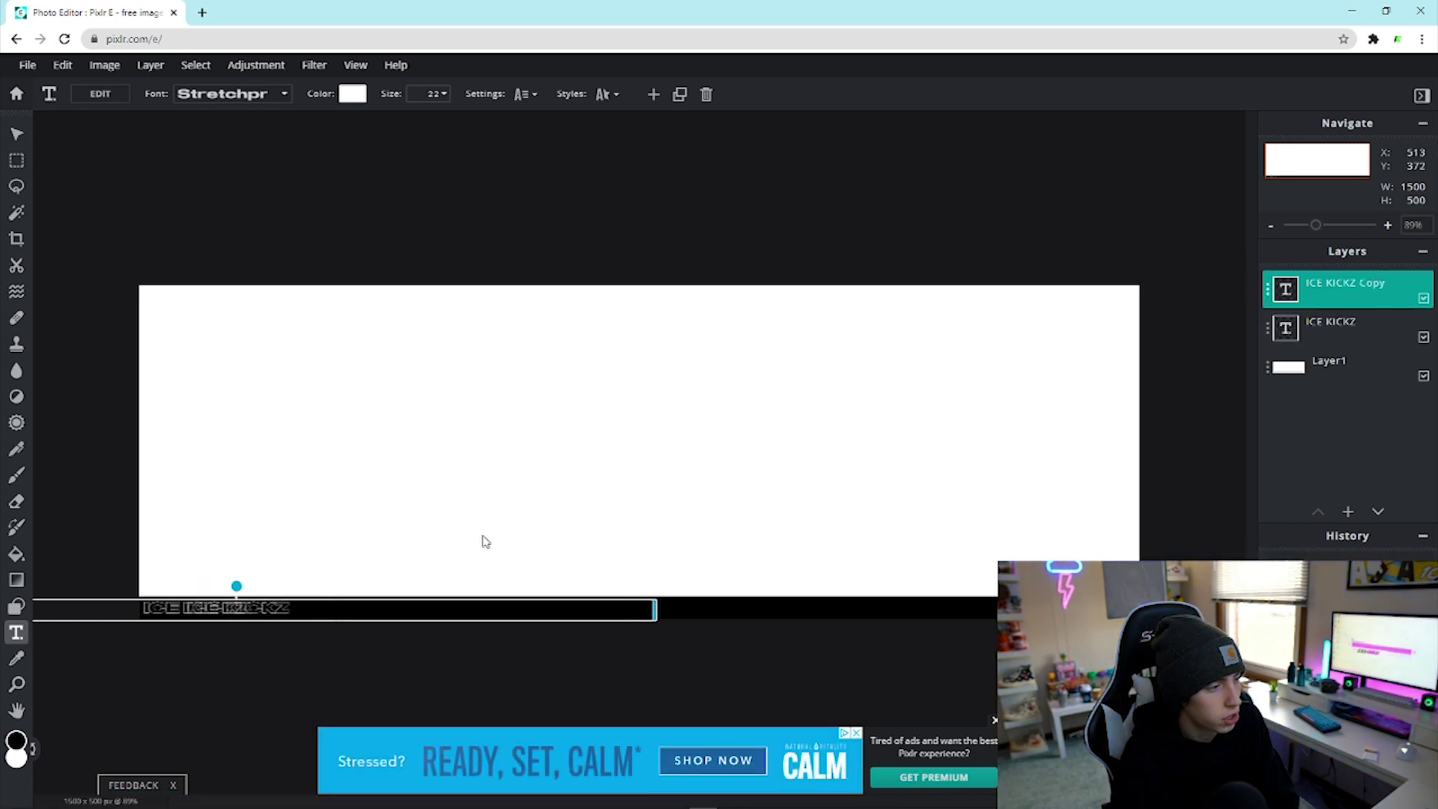
{"action": "key", "text": "Right"}
{"action": "key", "text": "Right"}
{"action": "key", "text": "Right"}
{"action": "key", "text": "Right"}
{"action": "key", "text": "Right"}
{"action": "key", "text": "Right"}
{"action": "key", "text": "Right"}
{"action": "key", "text": "Right"}
{"action": "key", "text": "Right"}
{"action": "key", "text": "Right"}
{"action": "key", "text": "Right"}
{"action": "key", "text": "Right"}
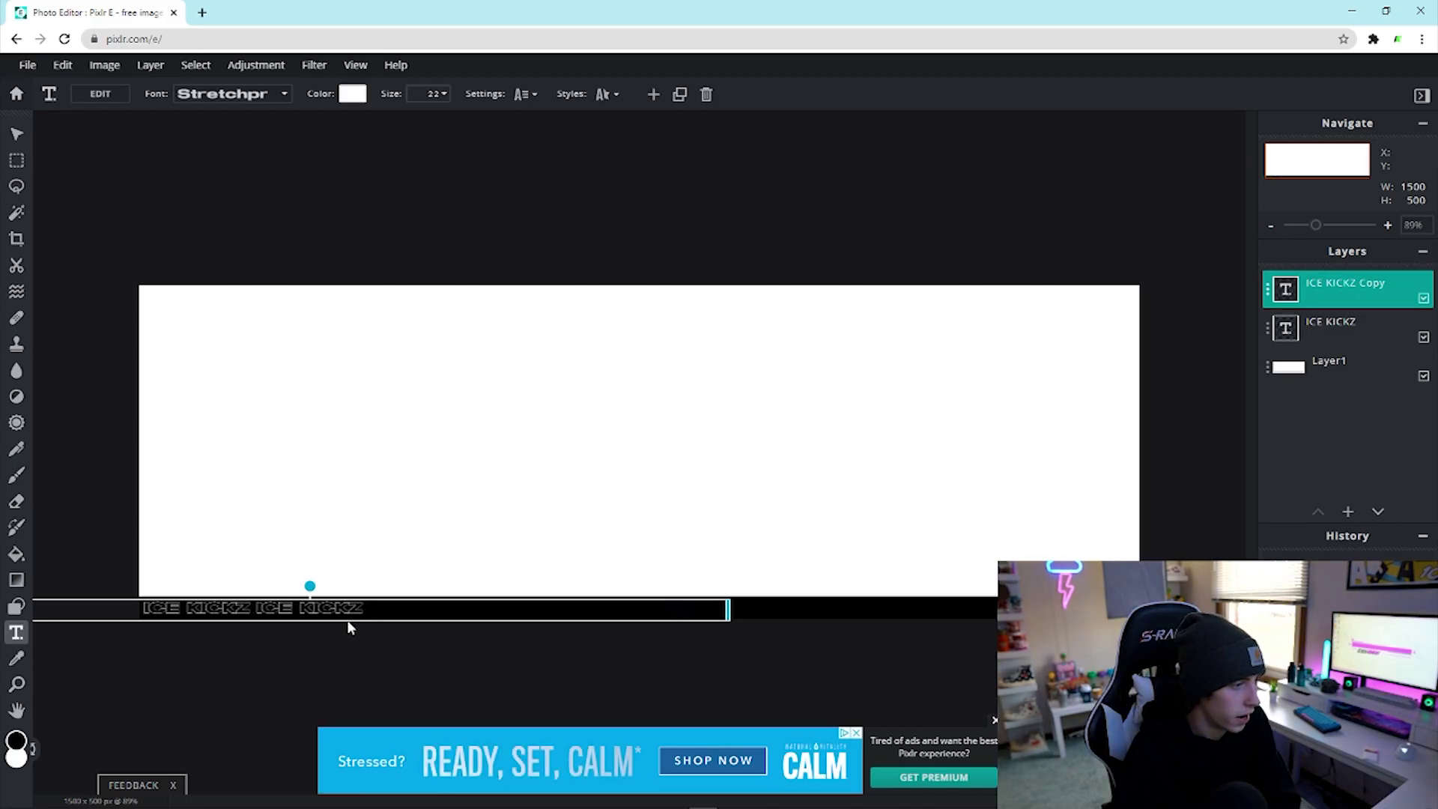
{"action": "left_click", "coordinate": [822, 668]}
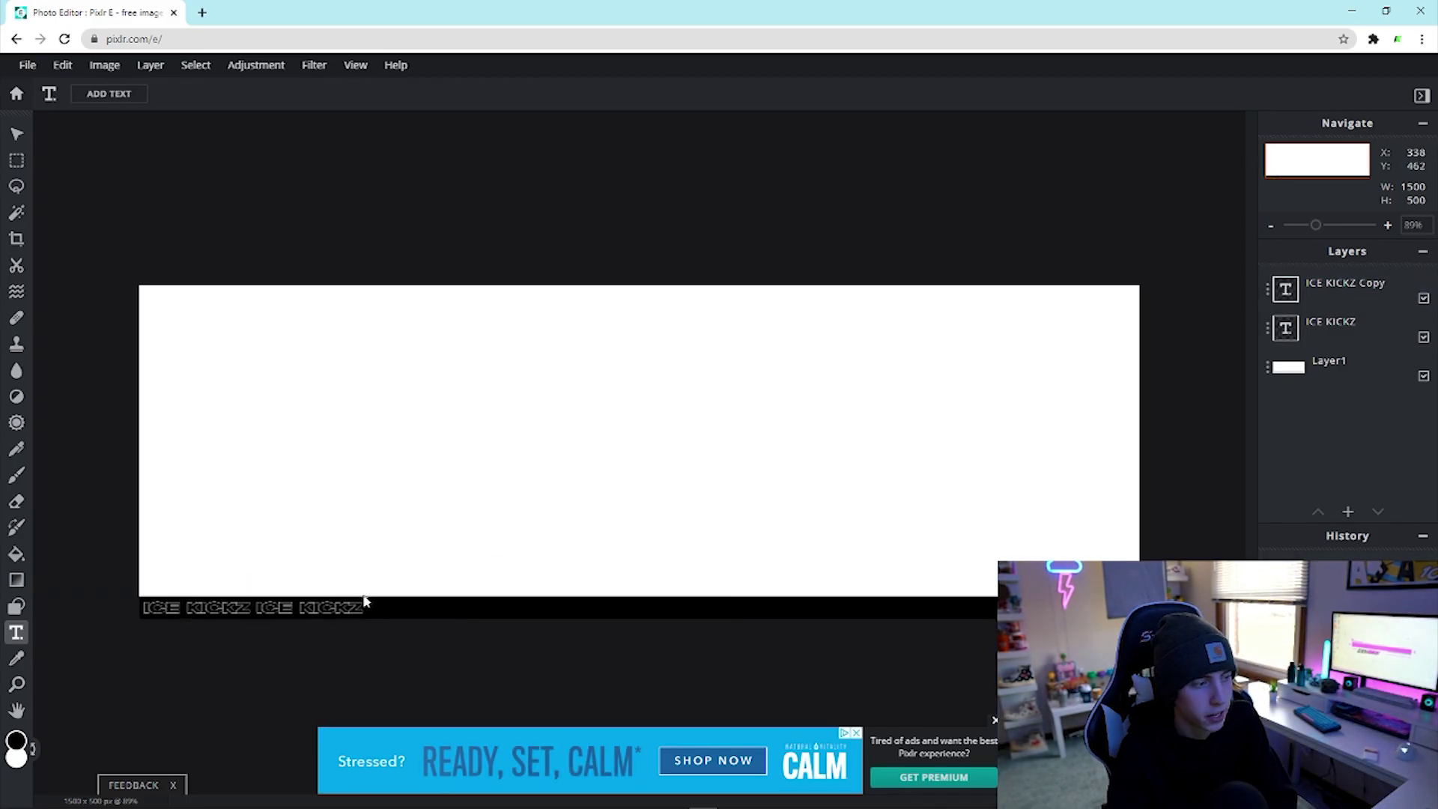
- Duplicate the second ICE KICKZ text and shift the copy right to form the strip's third repeat
{"action": "left_click", "coordinate": [344, 604]}
{"action": "left_click", "coordinate": [1270, 290]}
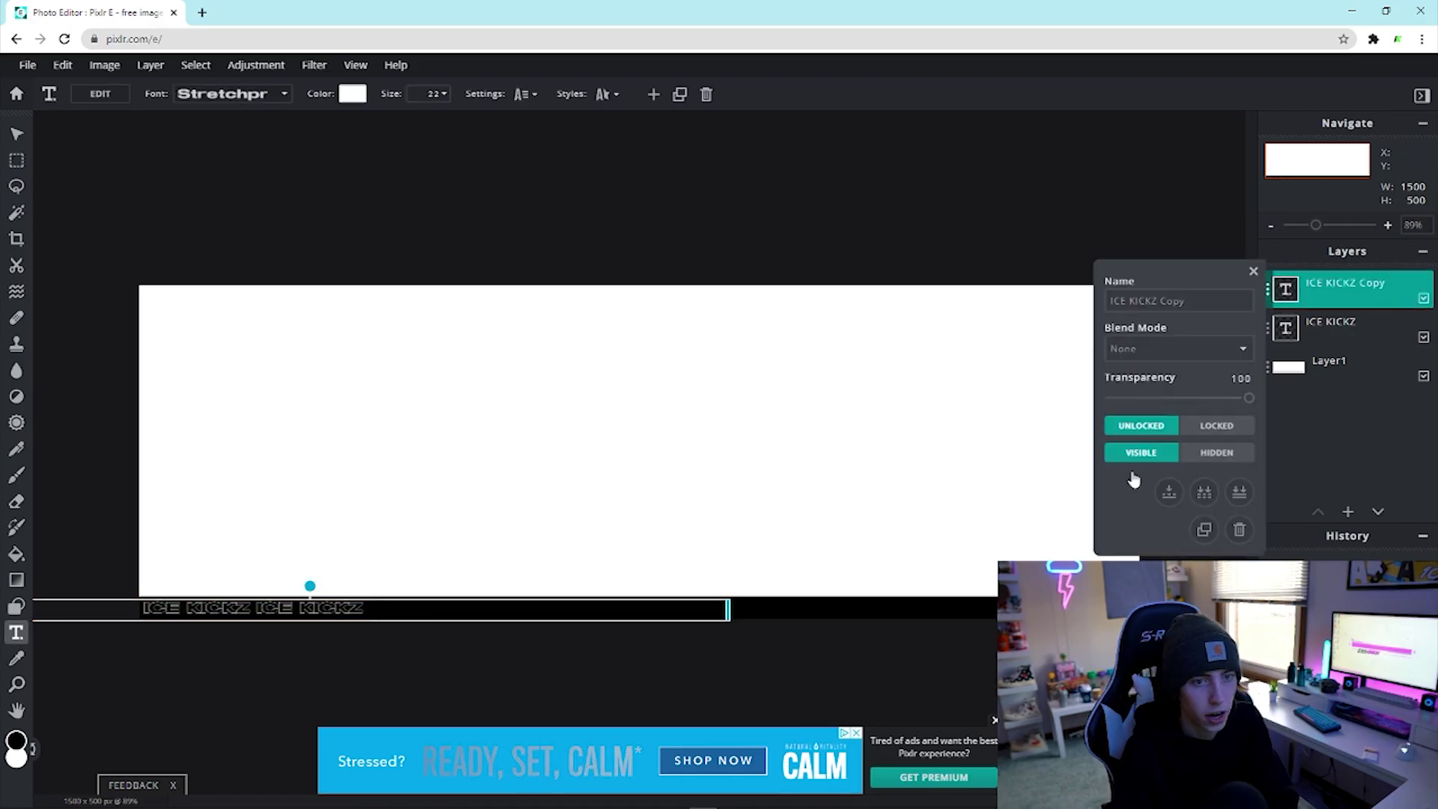
{"action": "left_click", "coordinate": [1203, 531]}
{"action": "key", "text": "Right"}
{"action": "key", "text": "Right"}
{"action": "key", "text": "Right"}
{"action": "key", "text": "Right"}
{"action": "key", "text": "Right"}
{"action": "key", "text": "Right"}
{"action": "key", "text": "Right"}
{"action": "key", "text": "Right"}
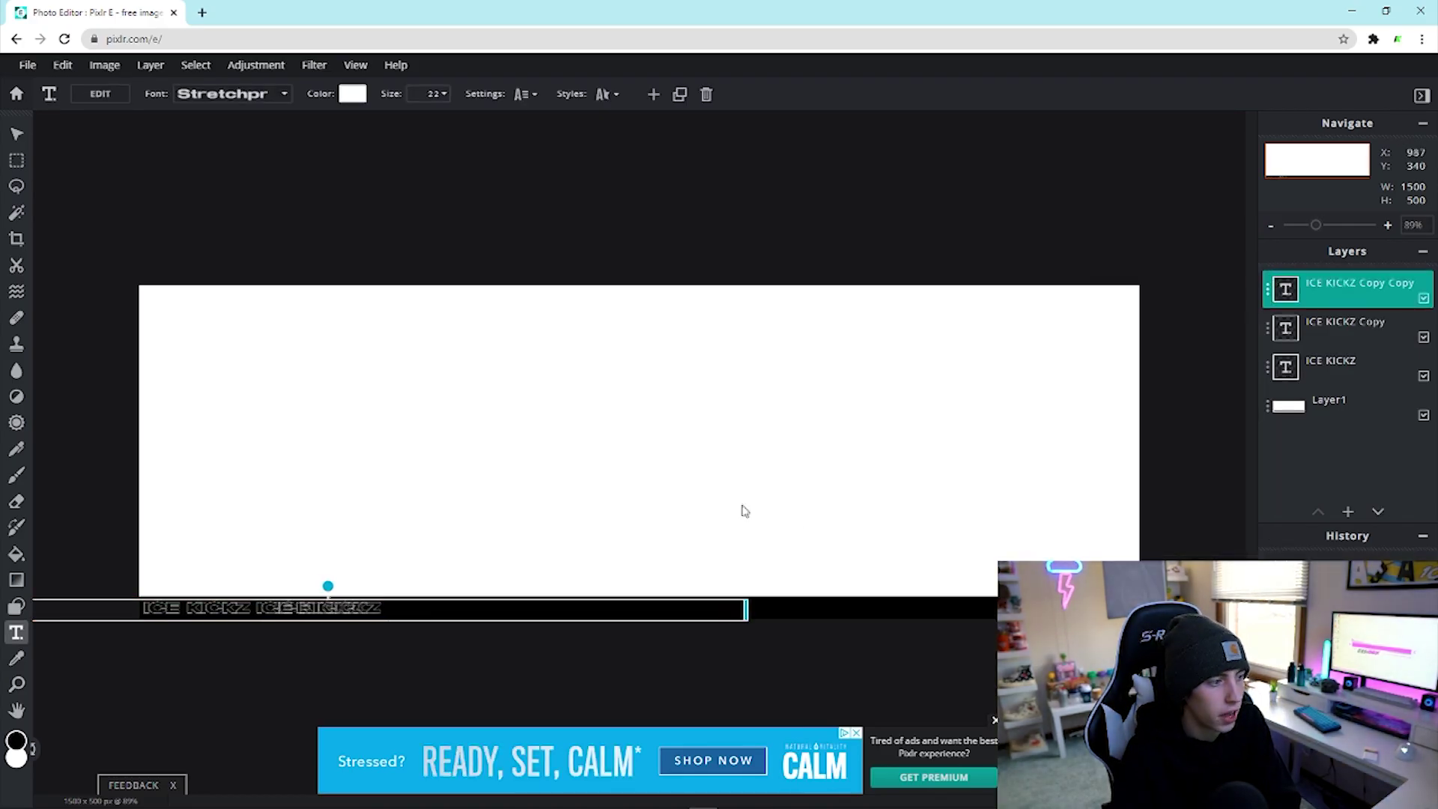
{"action": "key", "text": "Right"}
{"action": "key", "text": "Right"}
{"action": "key", "text": "Right"}
{"action": "key", "text": "Right"}
{"action": "key", "text": "Right"}
{"action": "key", "text": "Right"}
{"action": "key", "text": "Right"}
{"action": "key", "text": "Right"}
{"action": "key", "text": "Right"}
{"action": "key", "text": "Right"}
{"action": "key", "text": "Right"}
{"action": "key", "text": "Right"}
{"action": "key", "text": "Right"}
{"action": "key", "text": "Right"}
{"action": "key", "text": "Right"}
{"action": "key", "text": "Right"}
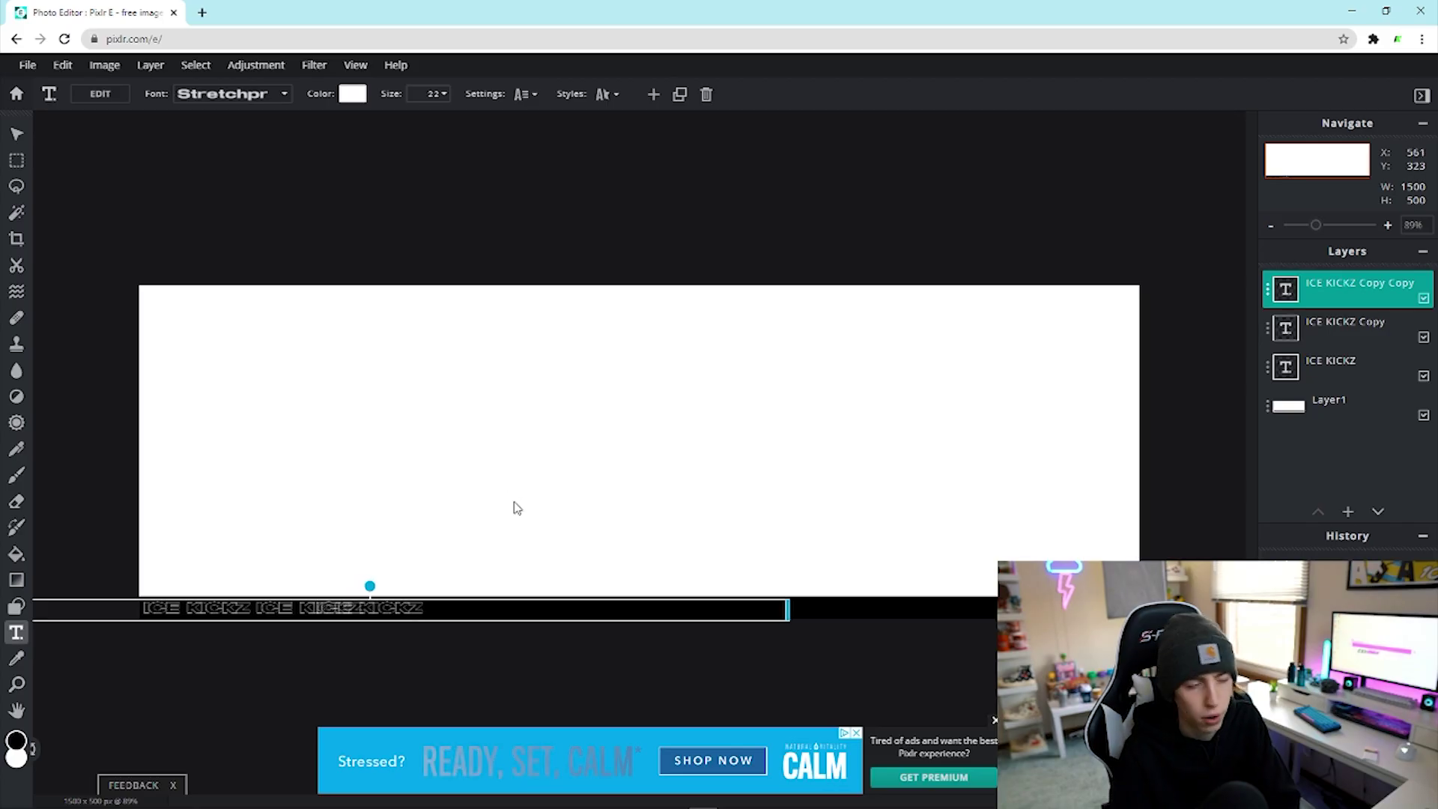
{"action": "key", "text": "Right"}
{"action": "key", "text": "Right"}
{"action": "key", "text": "Right"}
{"action": "key", "text": "Right"}
{"action": "key", "text": "Right"}
{"action": "key", "text": "Right"}
{"action": "key", "text": "Right"}
{"action": "key", "text": "Right"}
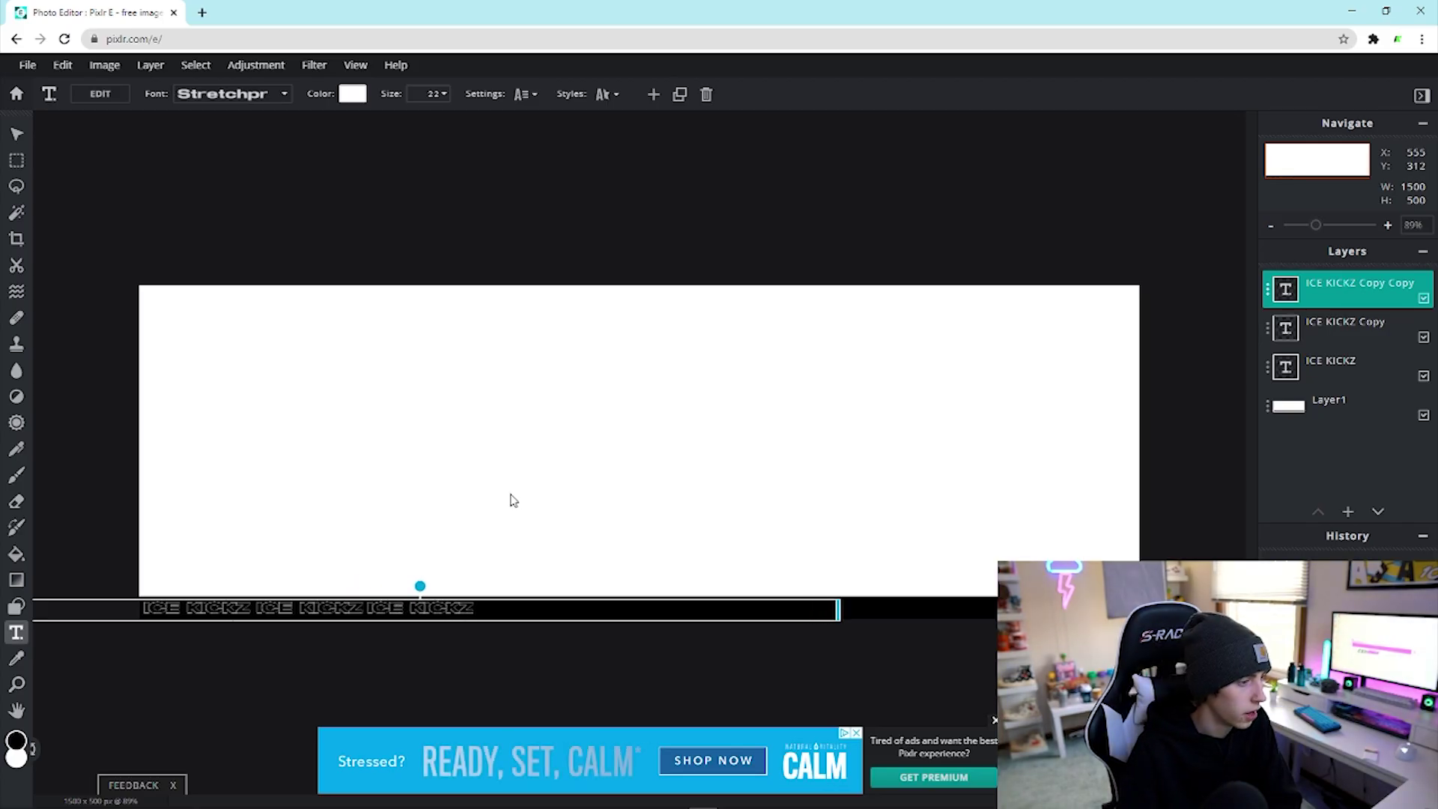
- Duplicate the third ICE KICKZ text and shift the copy right to form the fourth repeat
{"action": "left_click", "coordinate": [1271, 302]}
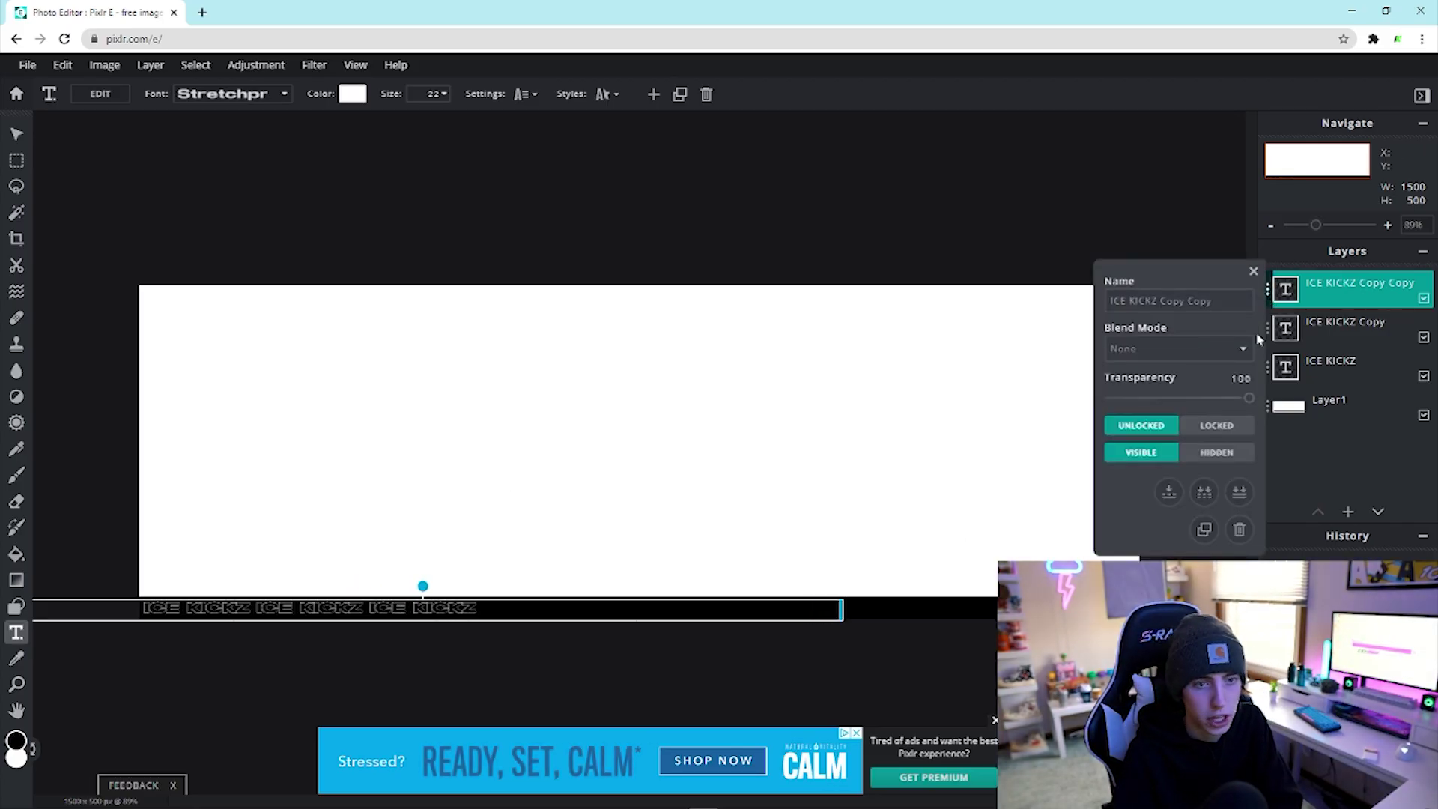
{"action": "left_click", "coordinate": [1203, 531]}
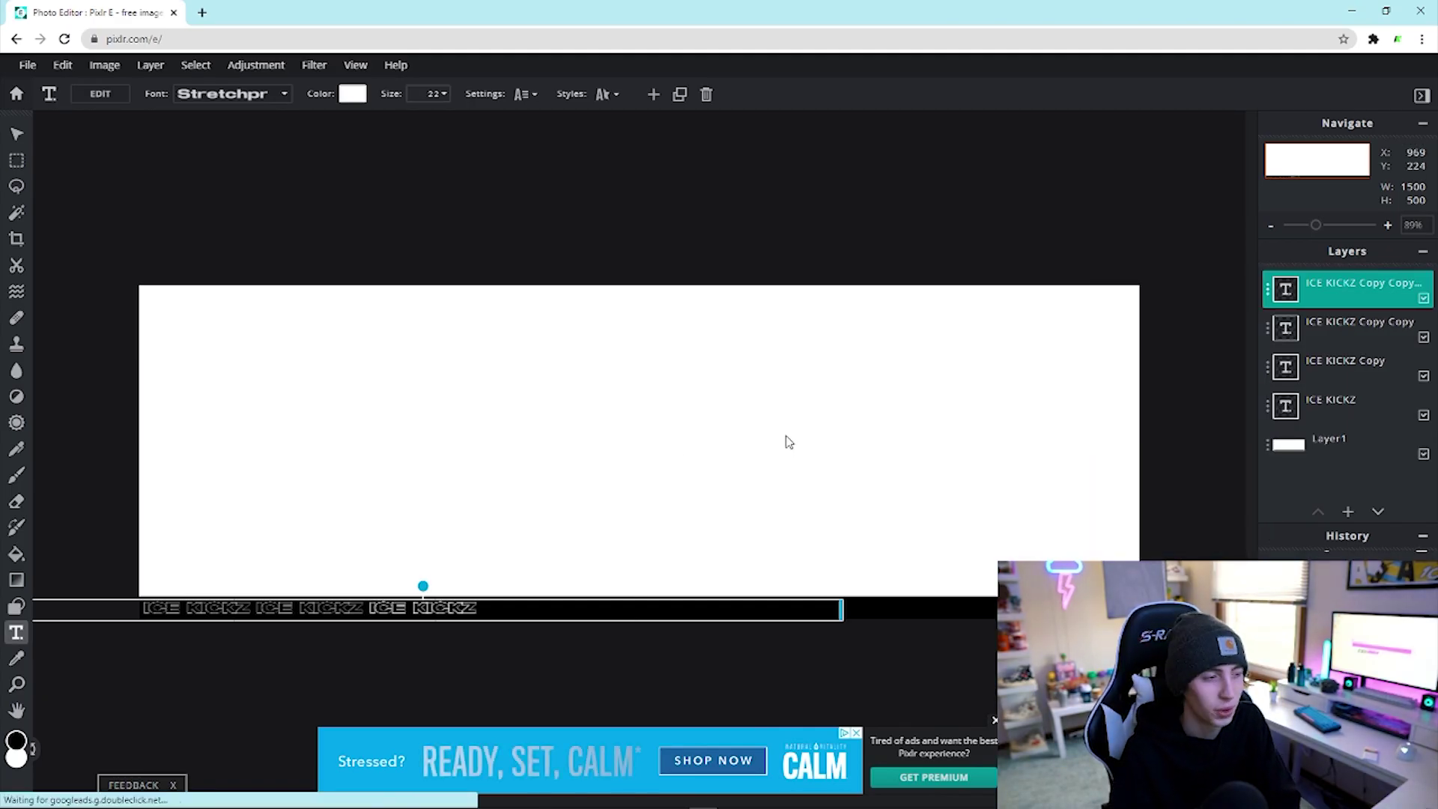
{"action": "key", "text": "Right"}
{"action": "key", "text": "Right"}
{"action": "key", "text": "Right"}
{"action": "key", "text": "Right"}
{"action": "key", "text": "Right"}
{"action": "key", "text": "Right"}
{"action": "key", "text": "Right"}
{"action": "key", "text": "Right"}
{"action": "key", "text": "Right"}
{"action": "key", "text": "Right"}
- Add the fifth and sixth ICE KICKZ repeats along the strip by duplicating the last copy and shifting it right with even spacing
{"action": "left_click", "coordinate": [1268, 293]}
{"action": "left_click", "coordinate": [1204, 532]}
{"action": "key", "text": "Right"}
{"action": "key", "text": "Right"}
{"action": "key", "text": "Right"}
{"action": "key", "text": "Right"}
{"action": "key", "text": "Right"}
{"action": "key", "text": "Right"}
{"action": "key", "text": "Right"}
{"action": "key", "text": "Right"}
{"action": "key", "text": "Right"}
{"action": "key", "text": "Right"}
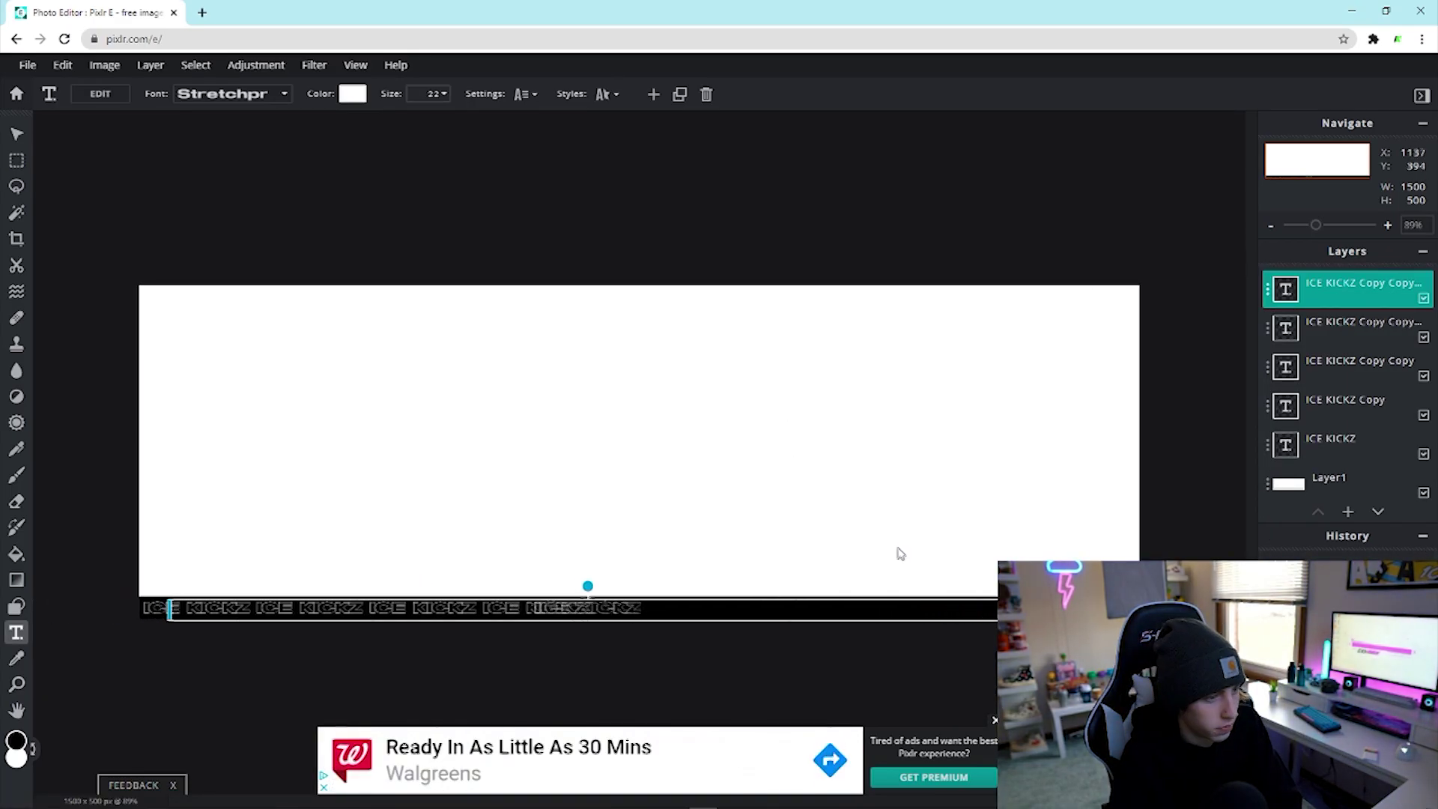
{"action": "key", "text": "Right"}
{"action": "key", "text": "Right"}
{"action": "key", "text": "Right"}
{"action": "key", "text": "Right"}
{"action": "left_click", "coordinate": [1268, 292]}
{"action": "left_click", "coordinate": [1190, 533]}
- Duplicate the sixth ICE KICKZ text and shift the copy right to form the seventh repeat
{"action": "key", "text": "Right"}
{"action": "key", "text": "Right"}
{"action": "key", "text": "Right"}
{"action": "key", "text": "Right"}
{"action": "key", "text": "Right"}
{"action": "key", "text": "Right"}
{"action": "key", "text": "Right"}
{"action": "key", "text": "Right"}
{"action": "key", "text": "Right"}
{"action": "key", "text": "Right"}
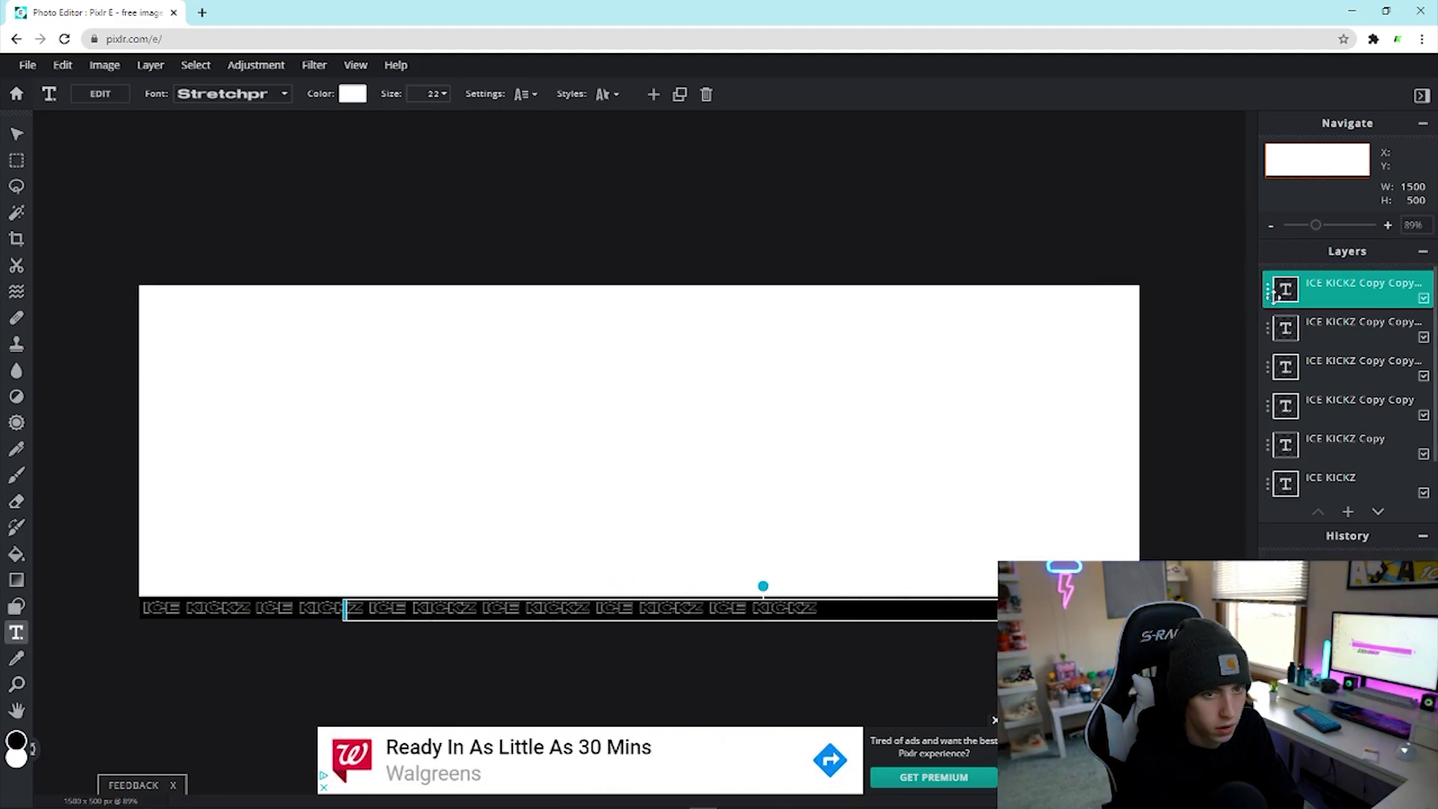
{"action": "left_click", "coordinate": [1268, 292]}
{"action": "left_click", "coordinate": [1159, 533]}
{"action": "key", "text": "Right"}
{"action": "key", "text": "Right"}
{"action": "key", "text": "Right"}
{"action": "key", "text": "Right"}
{"action": "key", "text": "Right"}
{"action": "key", "text": "Right"}
{"action": "key", "text": "Right"}
{"action": "key", "text": "Right"}
{"action": "key", "text": "Right"}
{"action": "key", "text": "Right"}
{"action": "key", "text": "shift+Right"}
{"action": "key", "text": "shift+Right"}
{"action": "key", "text": "shift+Right"}
{"action": "key", "text": "shift+Right"}
{"action": "key", "text": "shift+Right"}
{"action": "key", "text": "shift+Right"}
{"action": "key", "text": "shift+Right"}
{"action": "key", "text": "shift+Right"}
{"action": "key", "text": "shift+Right"}
{"action": "key", "text": "shift+Right"}
{"action": "key", "text": "shift+Right"}
{"action": "key", "text": "shift+Right"}
{"action": "key", "text": "shift+Right"}
{"action": "key", "text": "shift+Right"}
- Duplicate the seventh ICE KICKZ text and align the copy after it as the eighth repeat
{"action": "left_click", "coordinate": [1268, 289]}
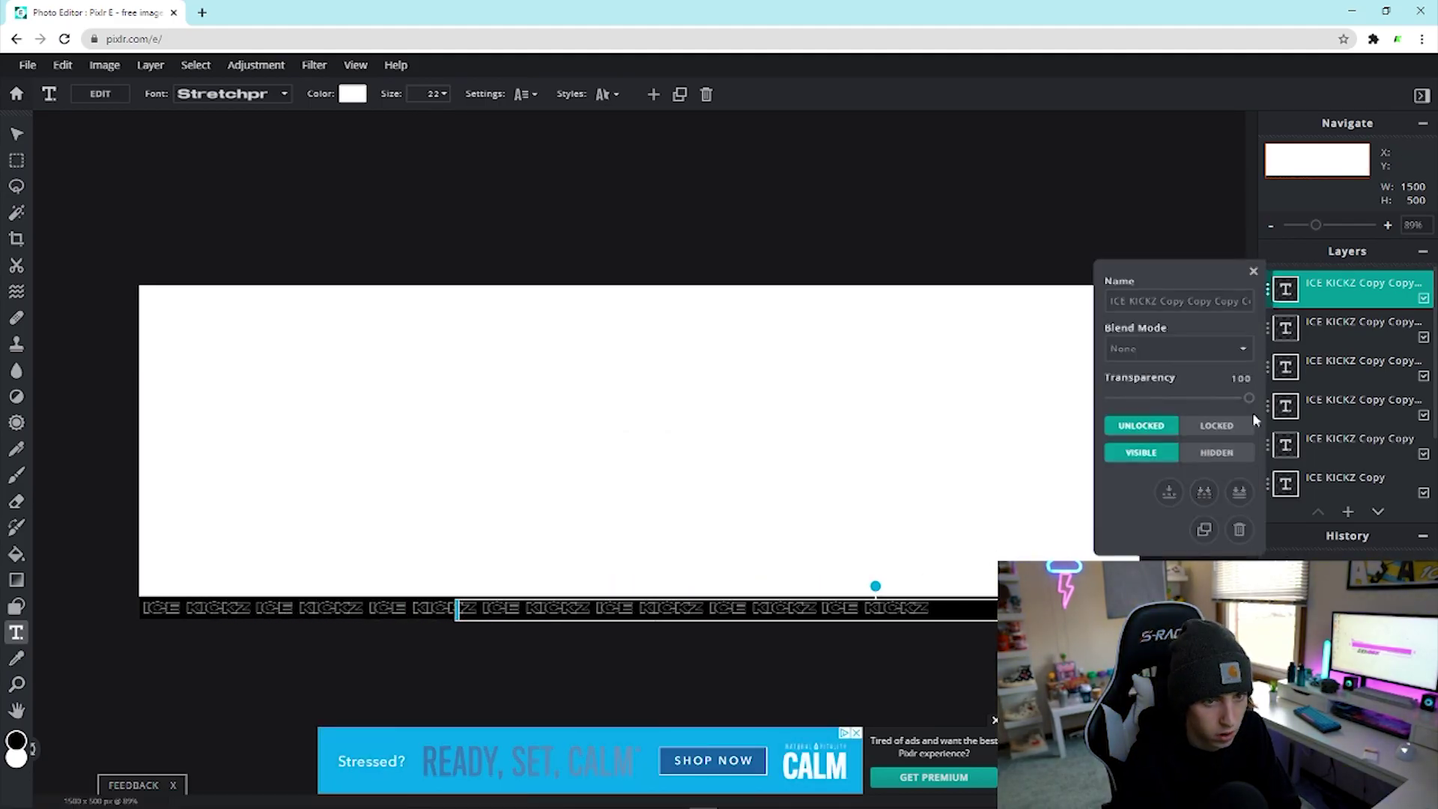
{"action": "left_click", "coordinate": [1204, 531]}
{"action": "key", "text": "shift+Right"}
{"action": "key", "text": "shift+Right"}
{"action": "key", "text": "shift+Right"}
{"action": "key", "text": "shift+Right"}
{"action": "key", "text": "shift+Right"}
{"action": "key", "text": "shift+Right"}
{"action": "key", "text": "Right"}
{"action": "key", "text": "Right"}
{"action": "key", "text": "Right"}
{"action": "key", "text": "Right"}
{"action": "key", "text": "Right"}
{"action": "key", "text": "Right"}
{"action": "key", "text": "Right"}
{"action": "key", "text": "Right"}
{"action": "key", "text": "Right"}
{"action": "key", "text": "Right"}
{"action": "key", "text": "Right"}
{"action": "key", "text": "Left"}
{"action": "key", "text": "Left"}
{"action": "key", "text": "Left"}
{"action": "key", "text": "Left"}
- Duplicate the eighth ICE KICKZ text, shift the copy to the strip's right end as the ninth repeat, and deselect it
{"action": "left_click", "coordinate": [1268, 290]}
{"action": "left_click", "coordinate": [1202, 532]}
{"action": "key", "text": "Right"}
{"action": "key", "text": "Right"}
{"action": "key", "text": "Right"}
{"action": "key", "text": "Right"}
{"action": "key", "text": "Right"}
{"action": "key", "text": "Right"}
{"action": "key", "text": "Right"}
{"action": "key", "text": "Right"}
{"action": "key", "text": "Right"}
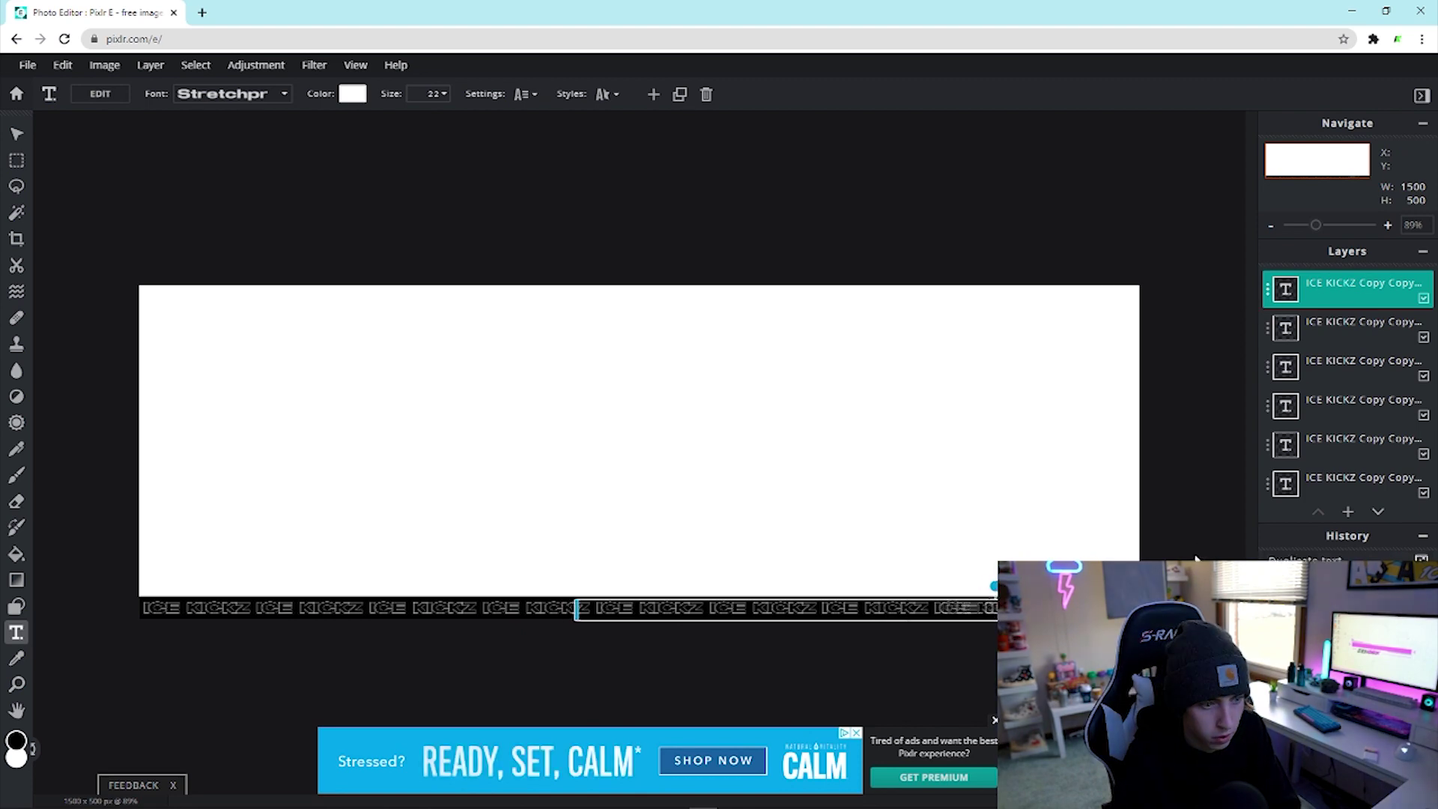
{"action": "key", "text": "shift+Right"}
{"action": "key", "text": "shift+Right"}
{"action": "key", "text": "shift+Right"}
{"action": "key", "text": "shift+Right"}
{"action": "key", "text": "shift+Right"}
{"action": "key", "text": "shift+Right"}
{"action": "key", "text": "shift+Right"}
{"action": "left_click", "coordinate": [1194, 520]}
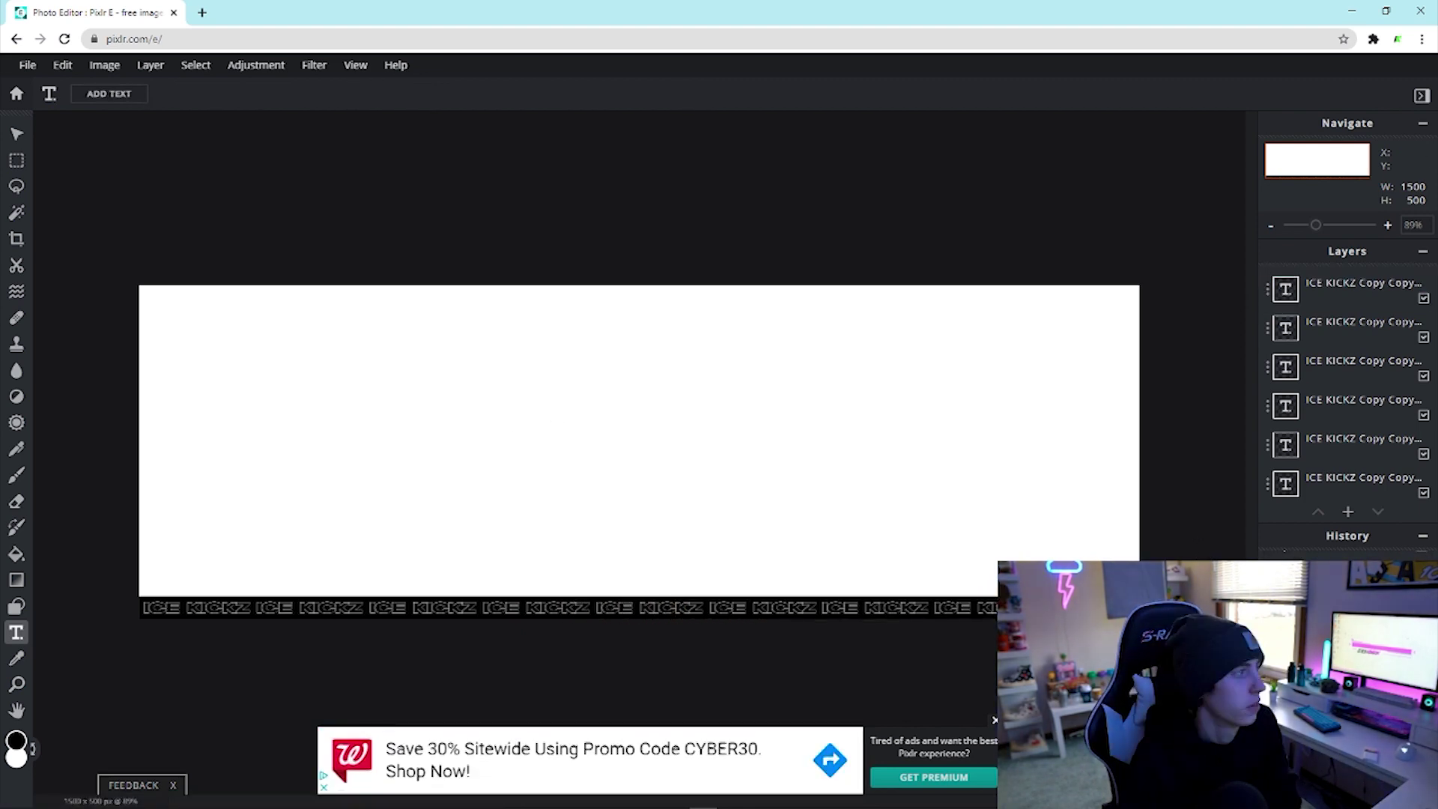
- Check the wordmark and arrows in the upper-left corner of the reference Killua banner, and move the reference off the canvas
{"action": "left_click", "coordinate": [786, 804]}
{"action": "key", "text": "alt+Tab"}
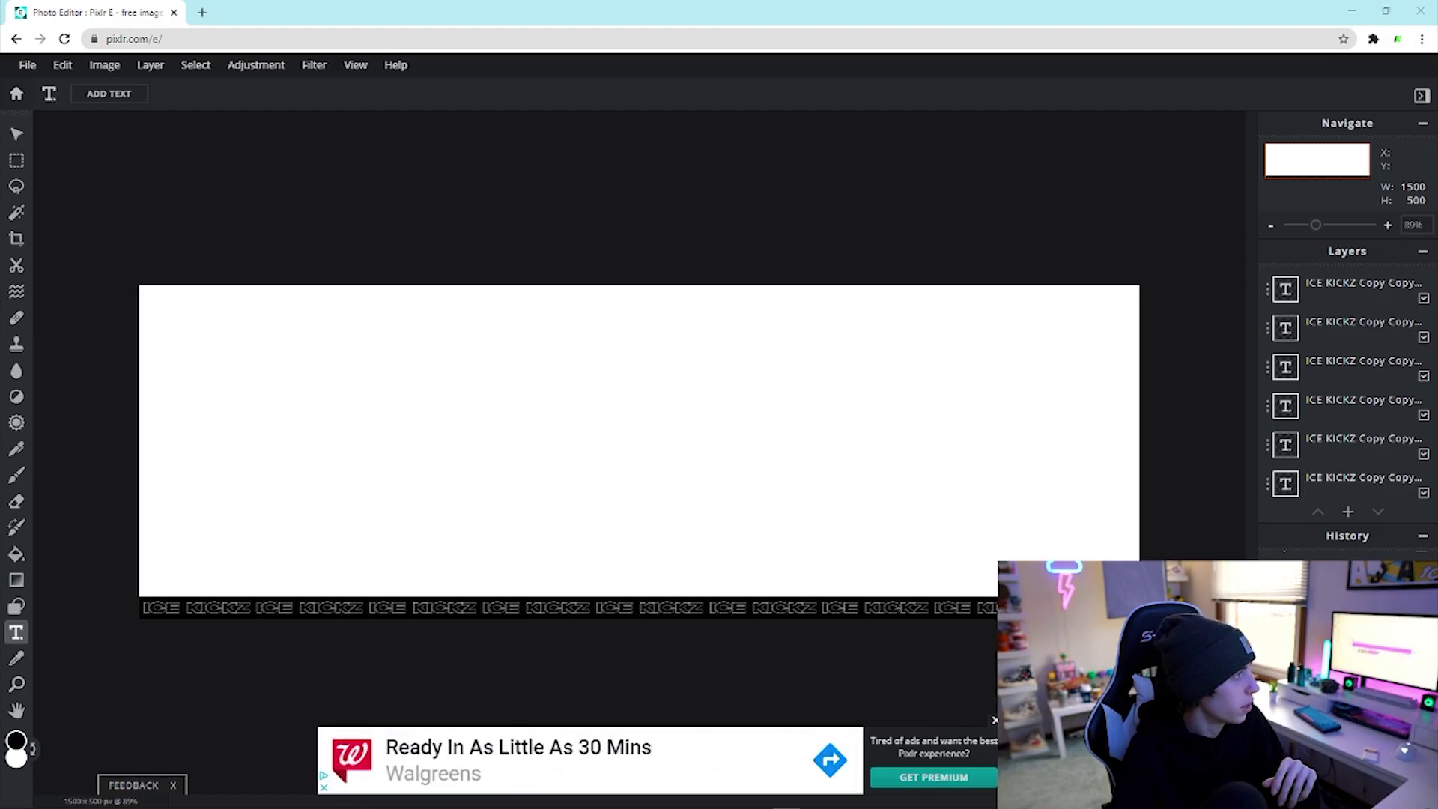
{"action": "key", "text": "alt+Tab"}
{"action": "left_click_drag", "start_coordinate": [483, 121], "coordinate": [573, 222]}
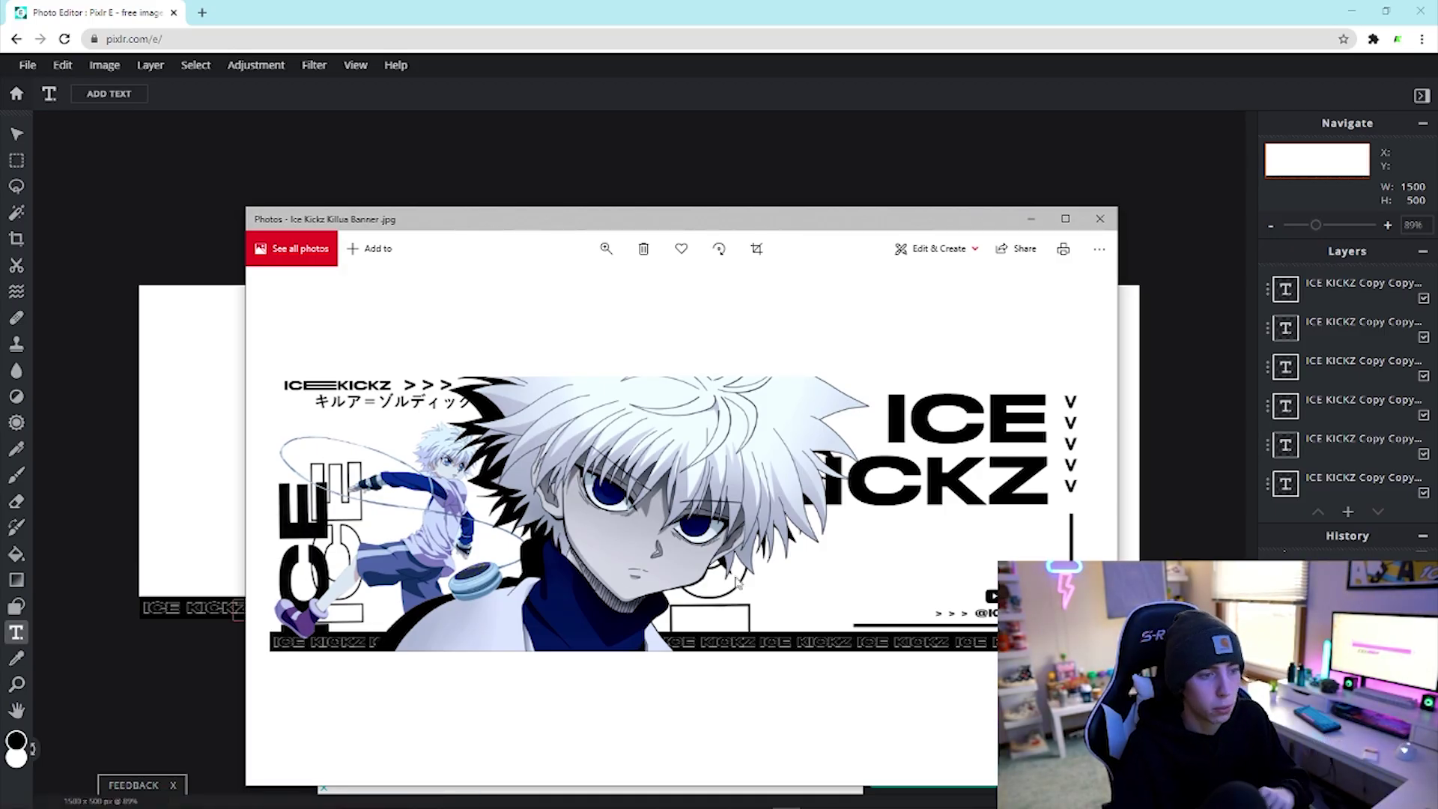
{"action": "left_click_drag", "start_coordinate": [967, 215], "coordinate": [1, 209]}
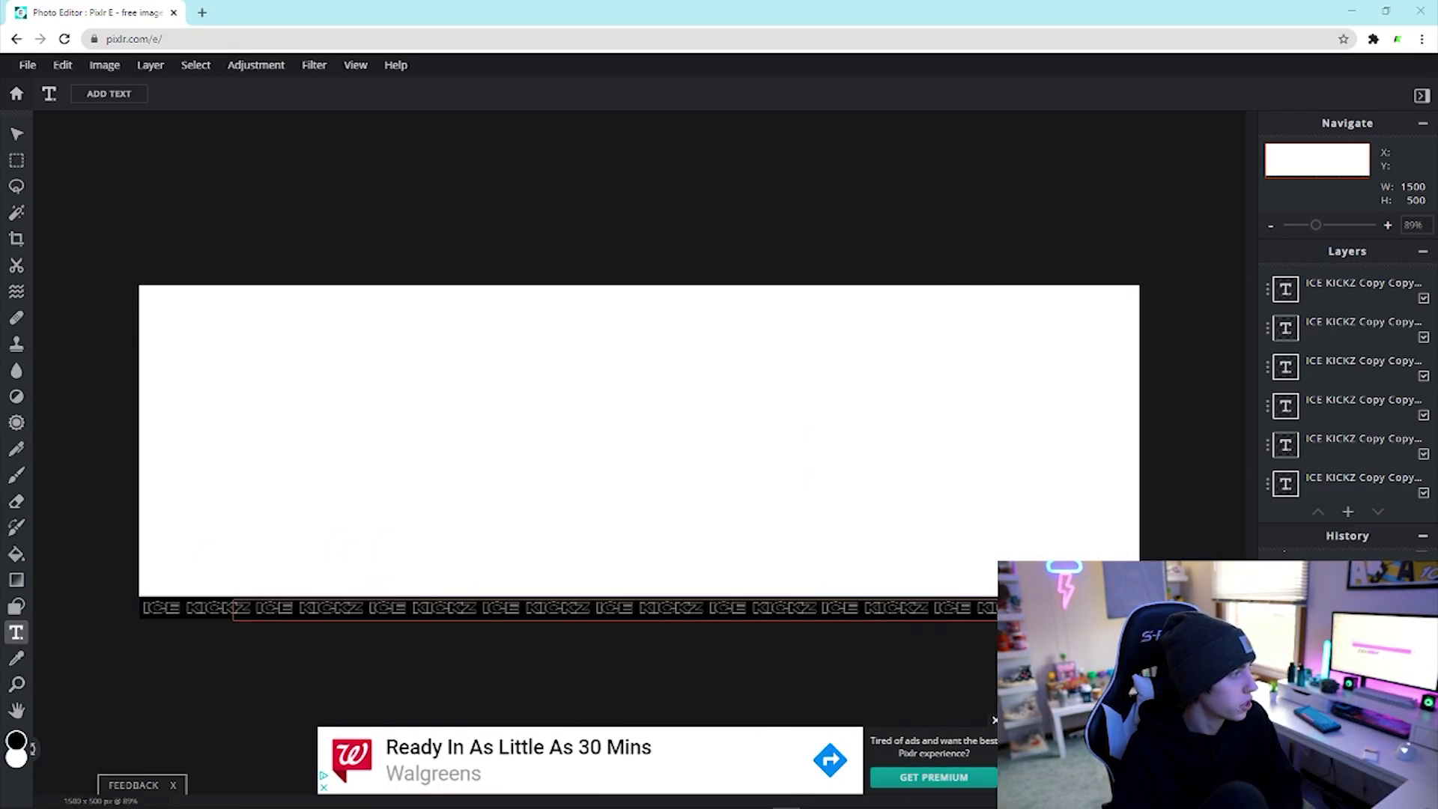
- Add a new text object in the middle of the white canvas and set its colour to #000000
{"action": "left_click", "coordinate": [418, 408]}
{"action": "left_click", "coordinate": [825, 479]}
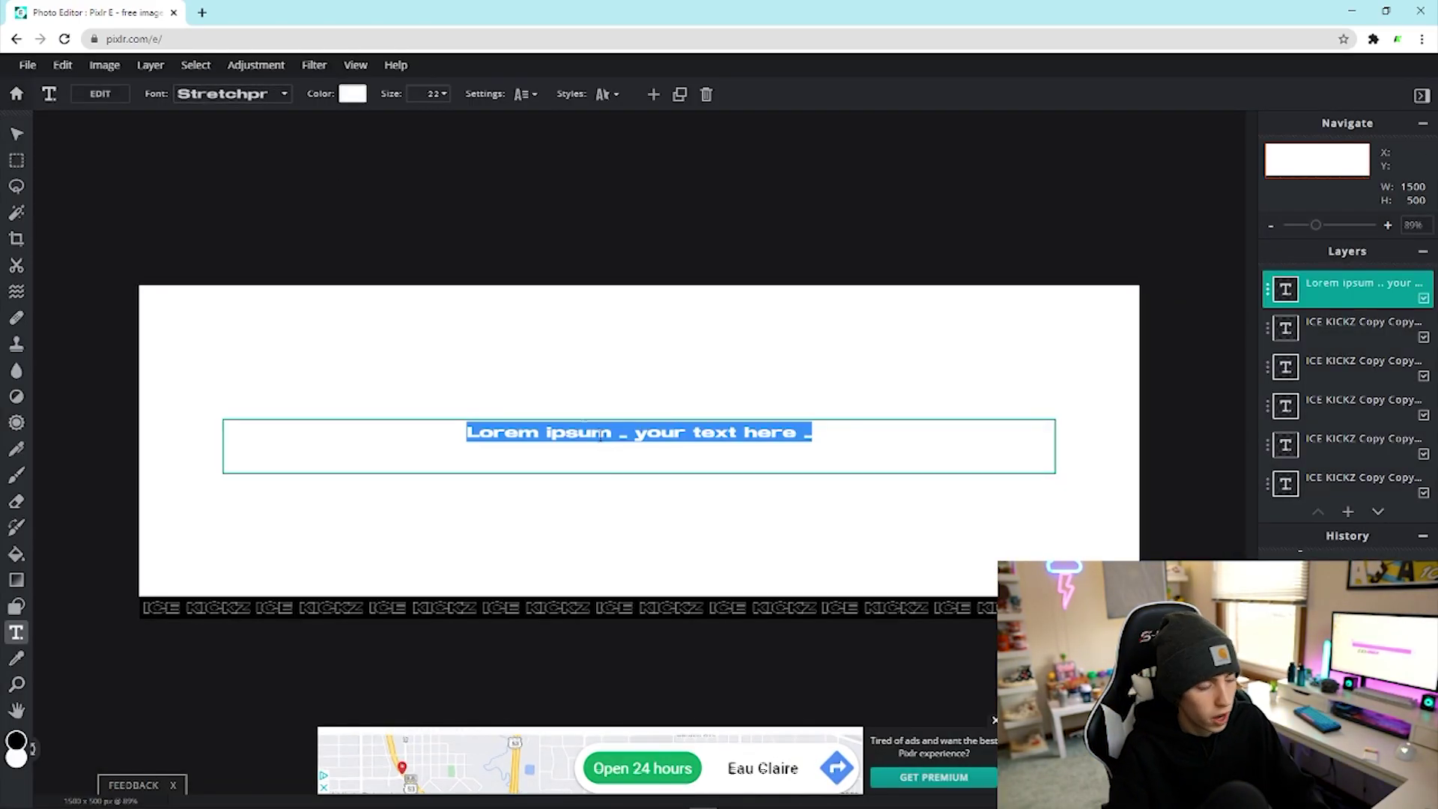
{"action": "left_click", "coordinate": [352, 92]}
{"action": "left_click_drag", "start_coordinate": [656, 362], "coordinate": [484, 554]}
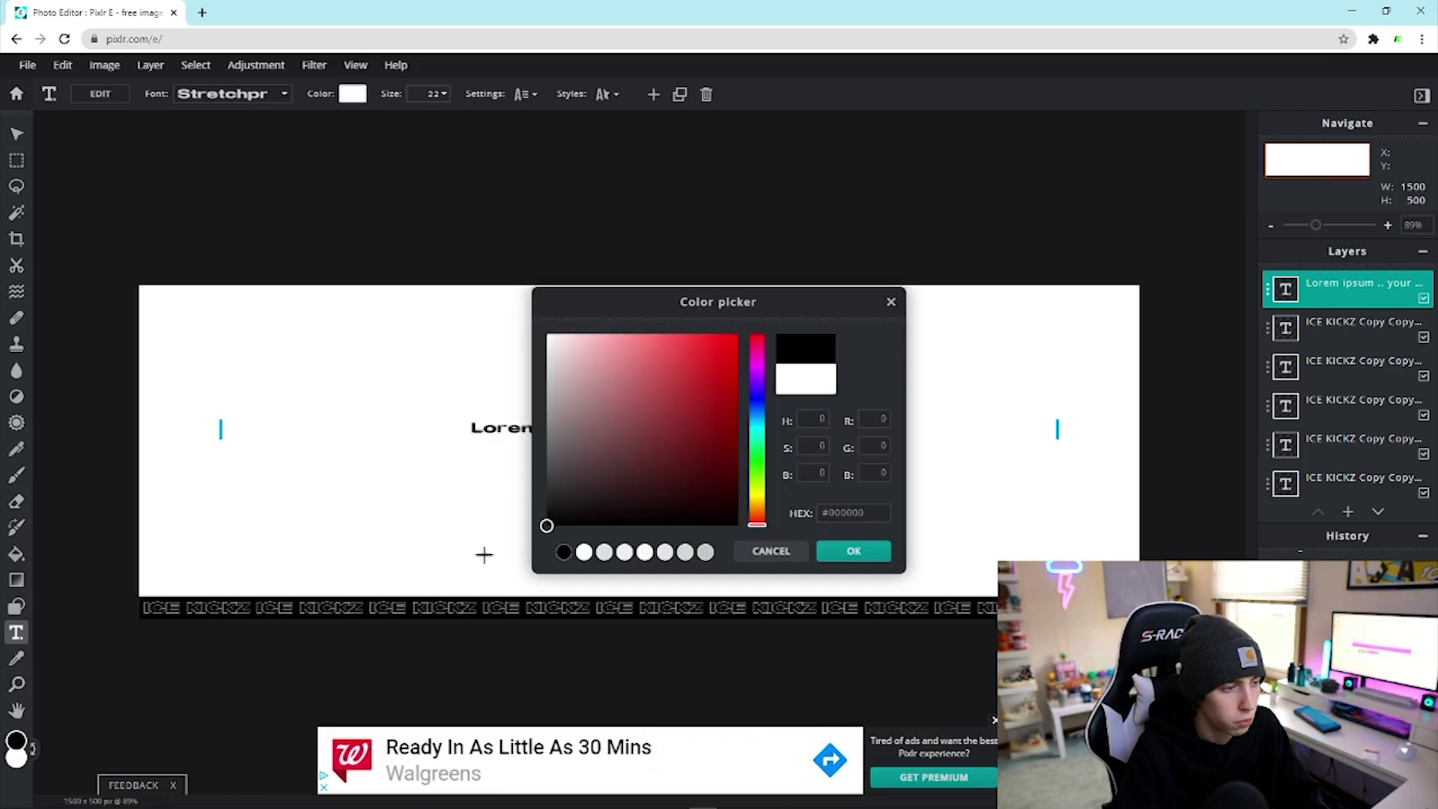
{"action": "left_click", "coordinate": [842, 552]}
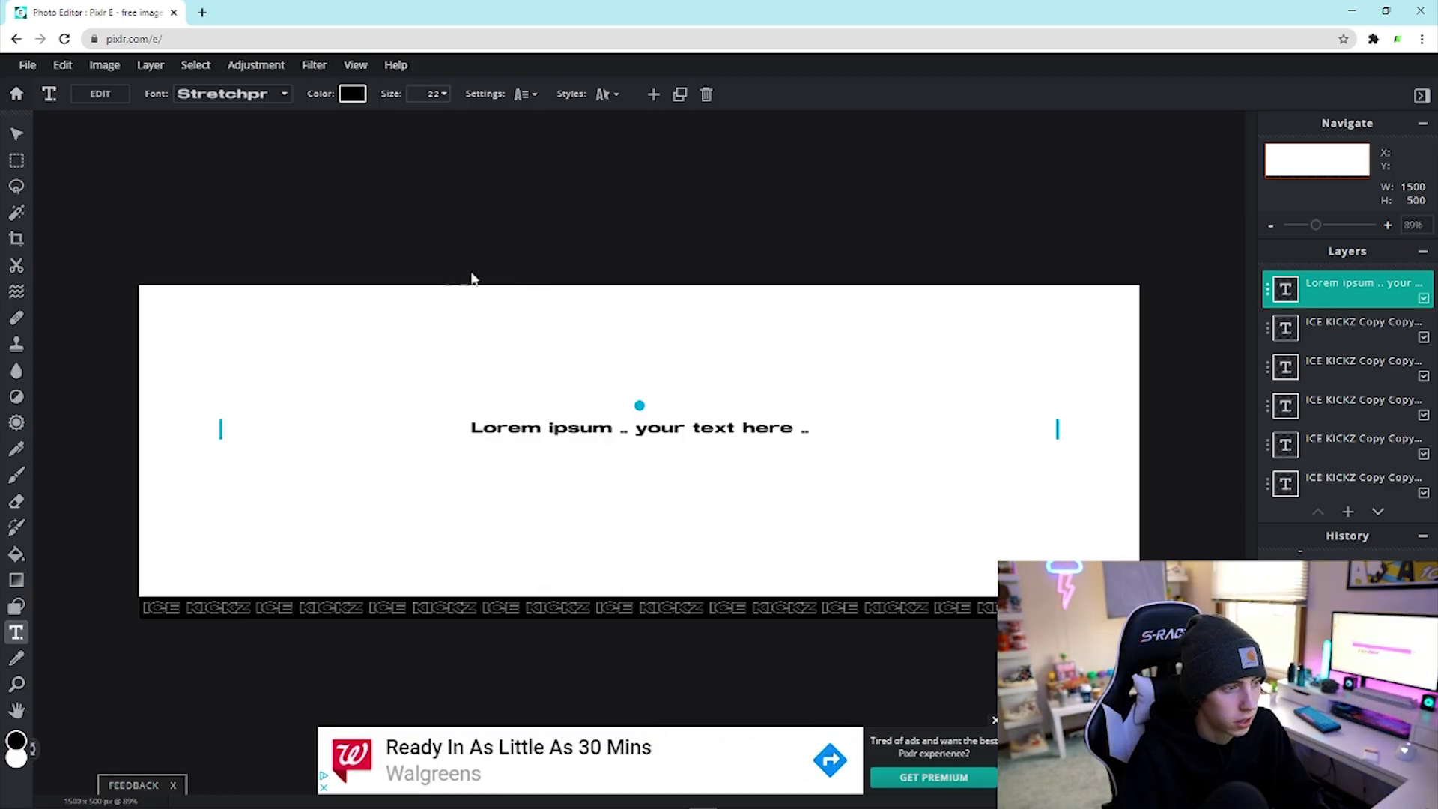
- Replace the placeholder text with ICEEKICKZ, using the double E to form the stretched E
{"action": "double_click", "coordinate": [737, 431]}
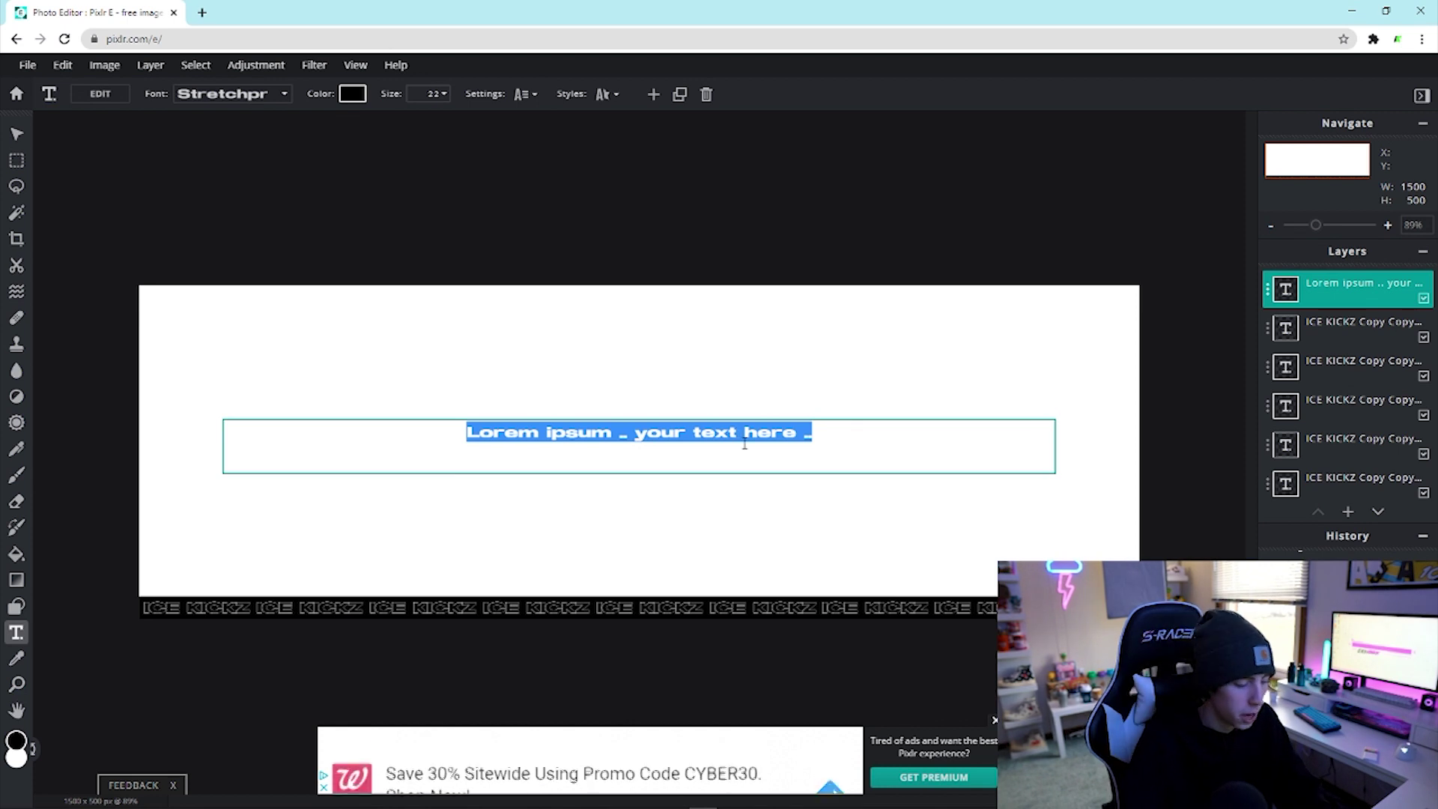
{"action": "key", "text": "BackSpace"}
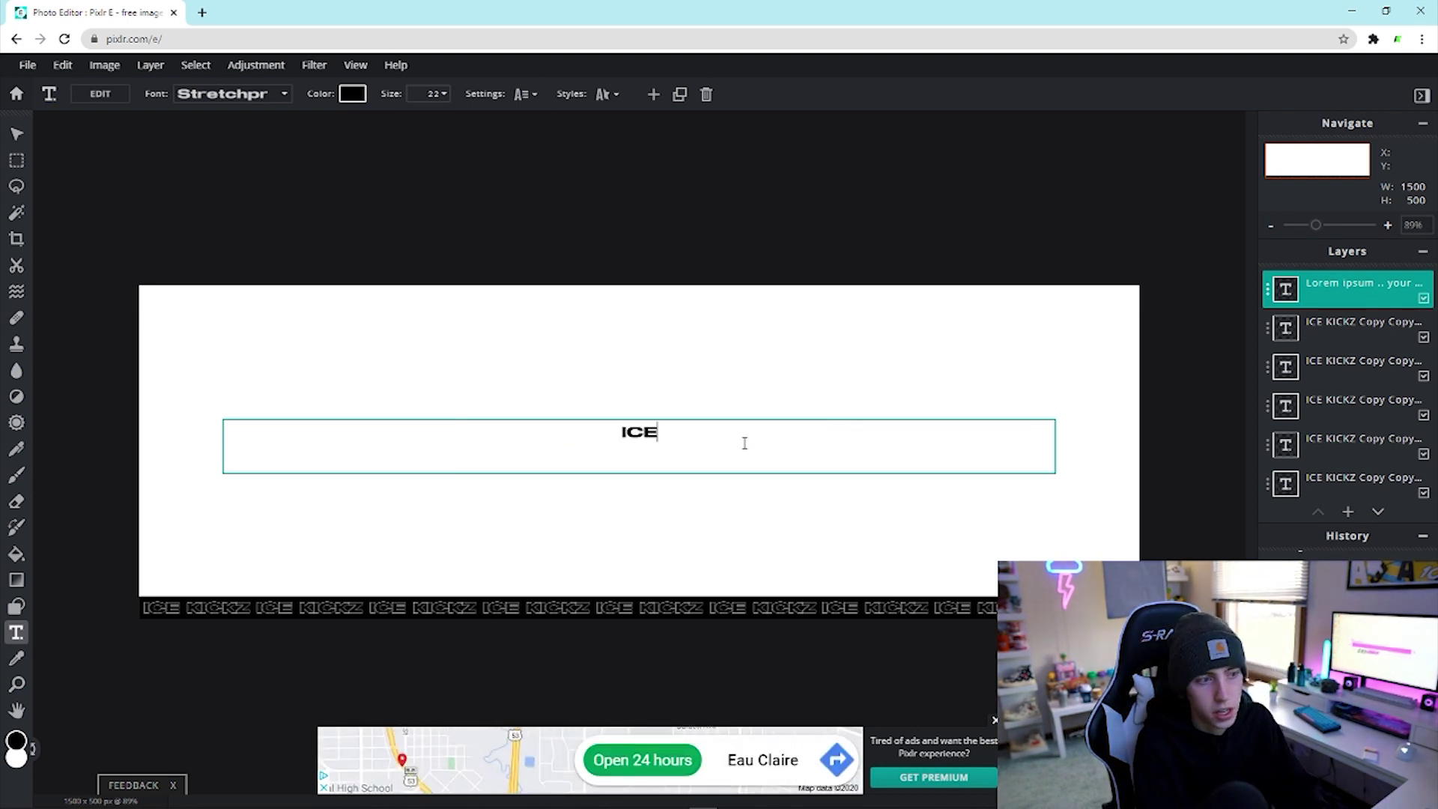
{"action": "type", "text": "K"}
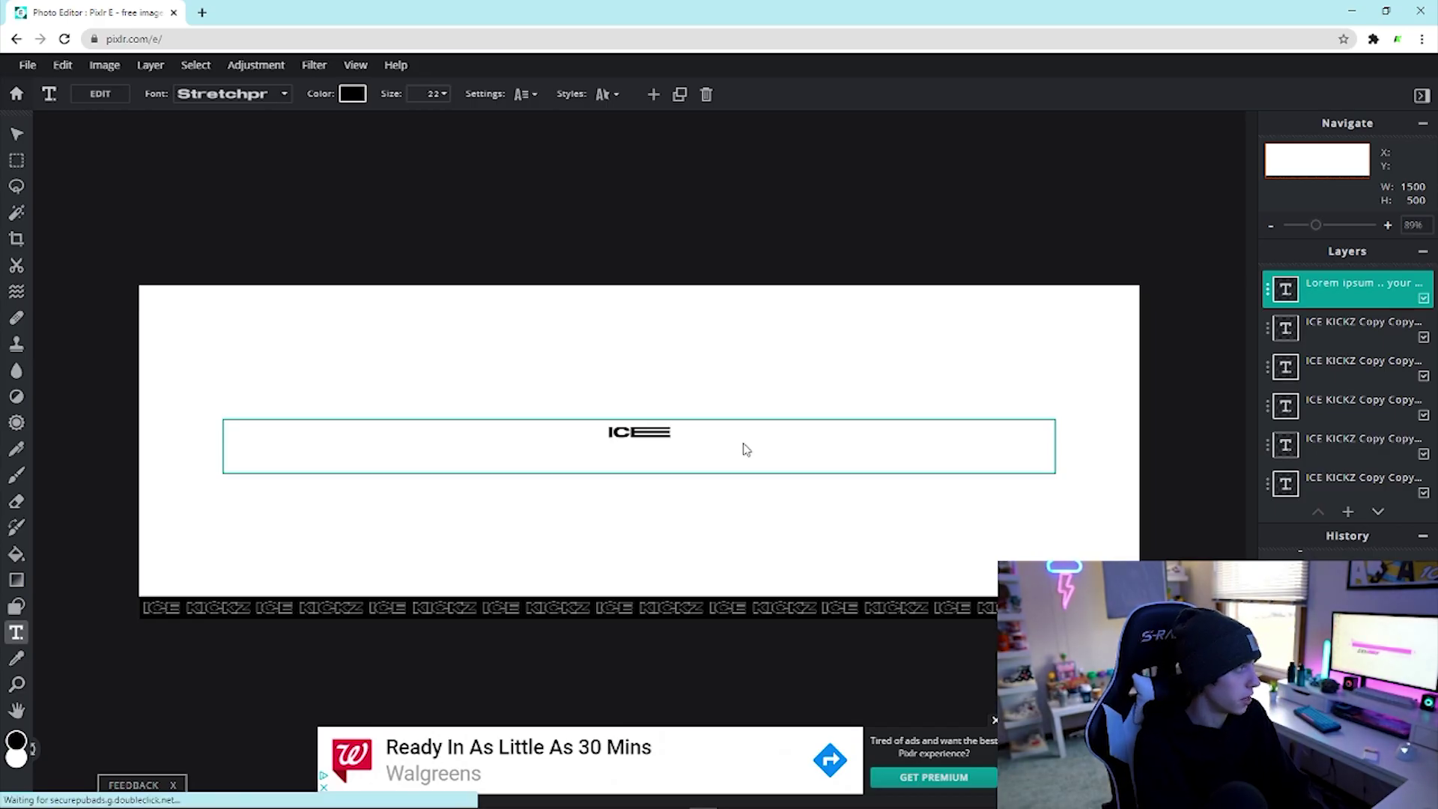
{"action": "type", "text": "ICKZ"}
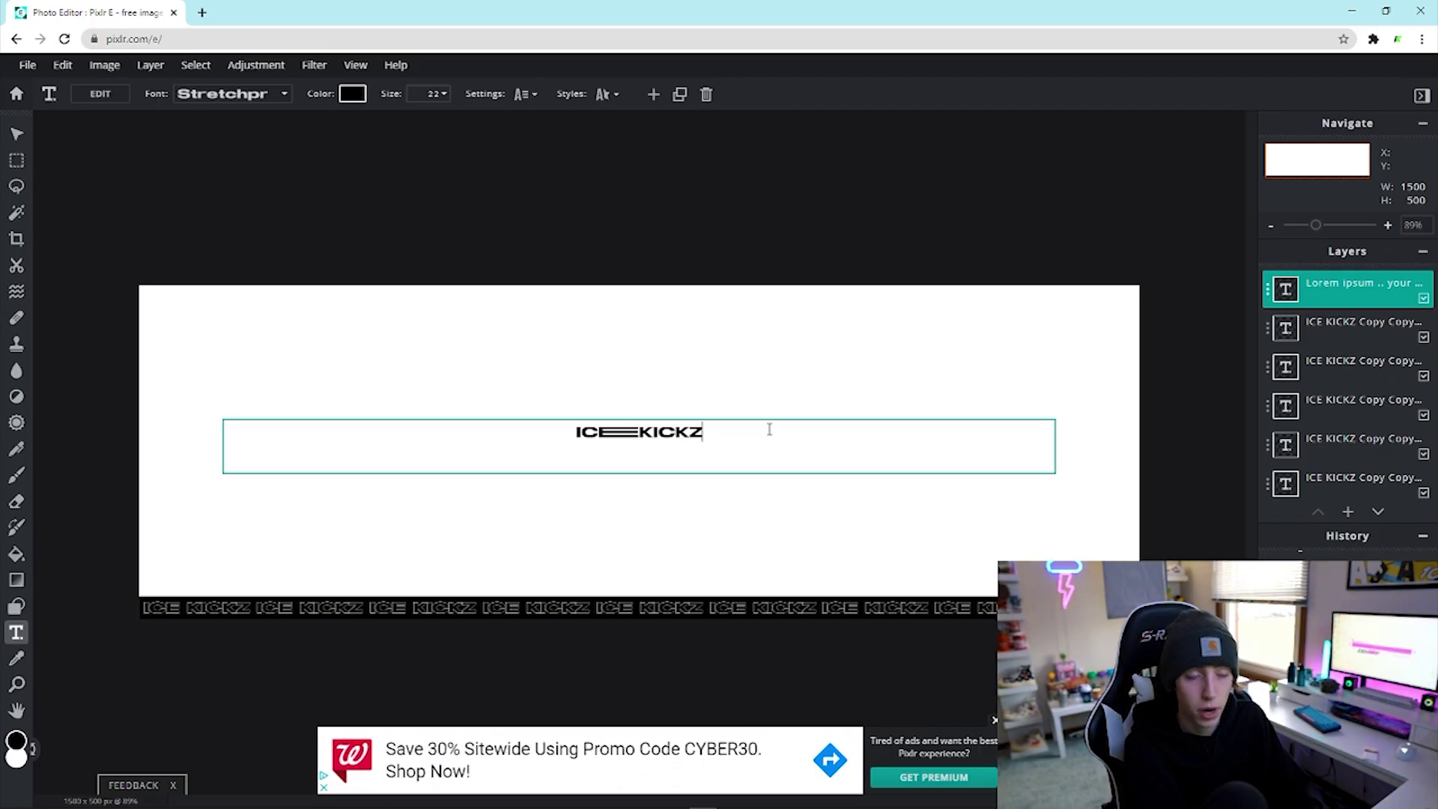
- Try a stretched Z at the end of the wordmark, and restore the regular Z
{"action": "key", "text": "BackSpace"}
{"action": "type", "text": "z"}
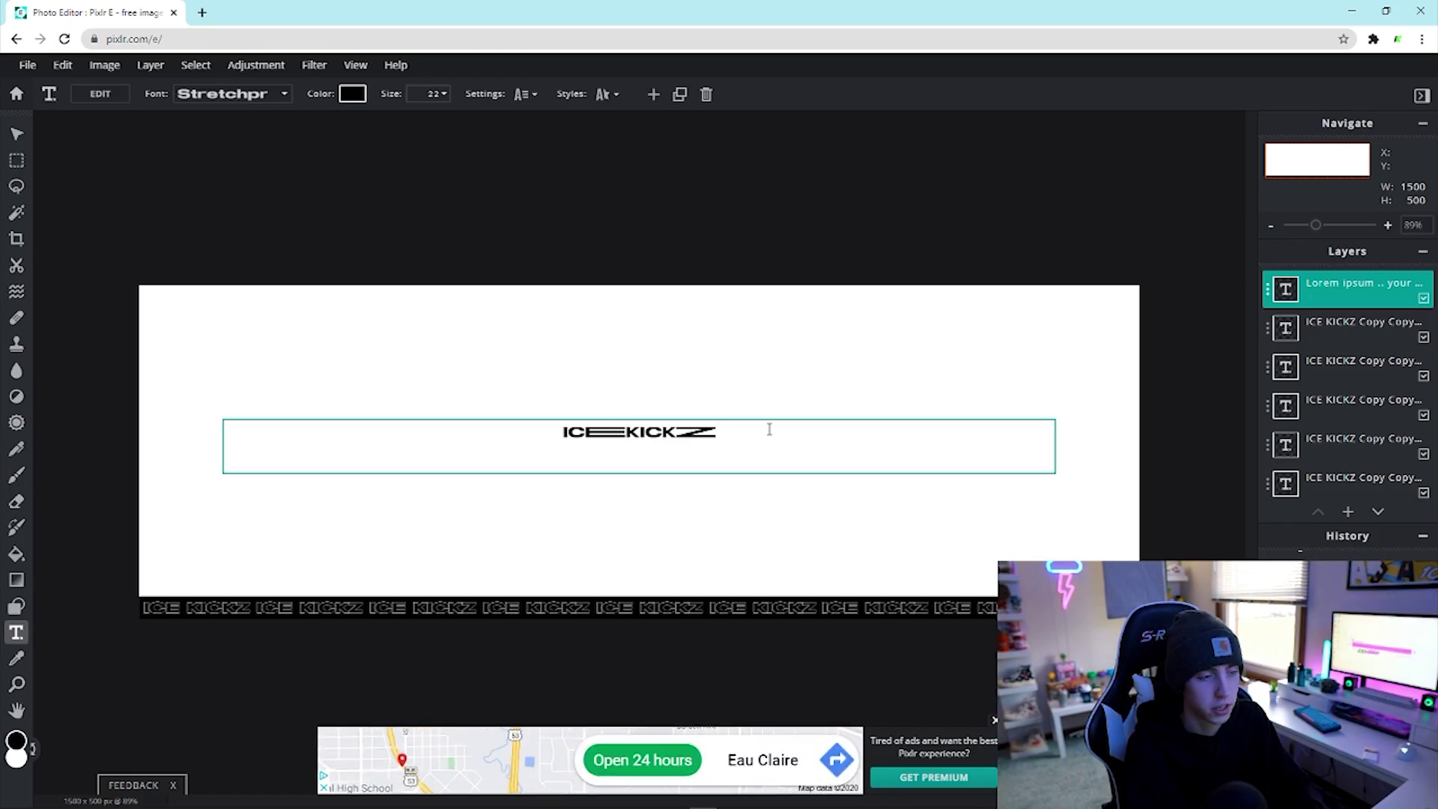
{"action": "key", "text": "BackSpace"}
{"action": "type", "text": "Z"}
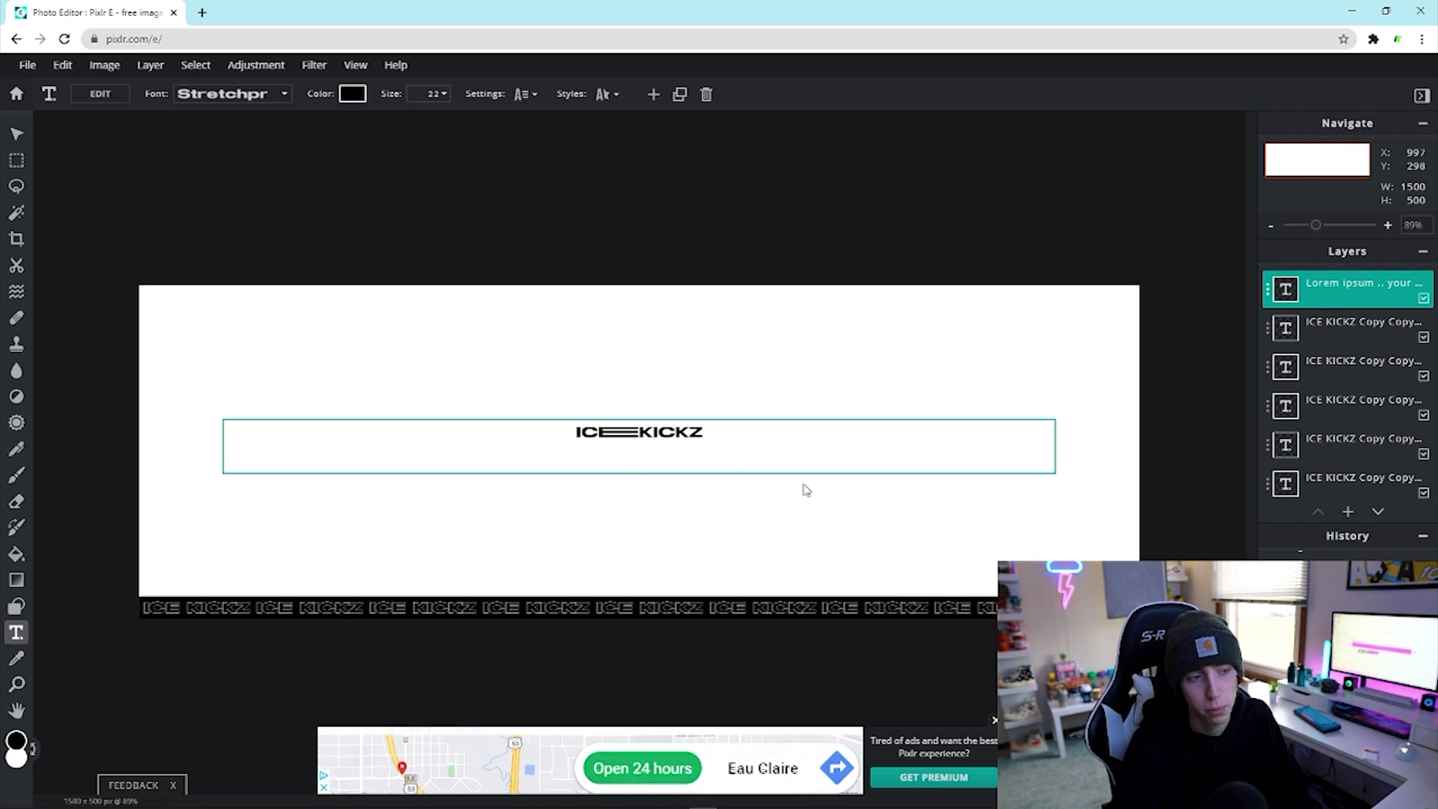
- Move the ICEEKICKZ wordmark to the canvas's top-left corner and place a duplicate directly to its right
{"action": "left_click", "coordinate": [610, 363]}
{"action": "left_click_drag", "start_coordinate": [635, 433], "coordinate": [224, 307]}
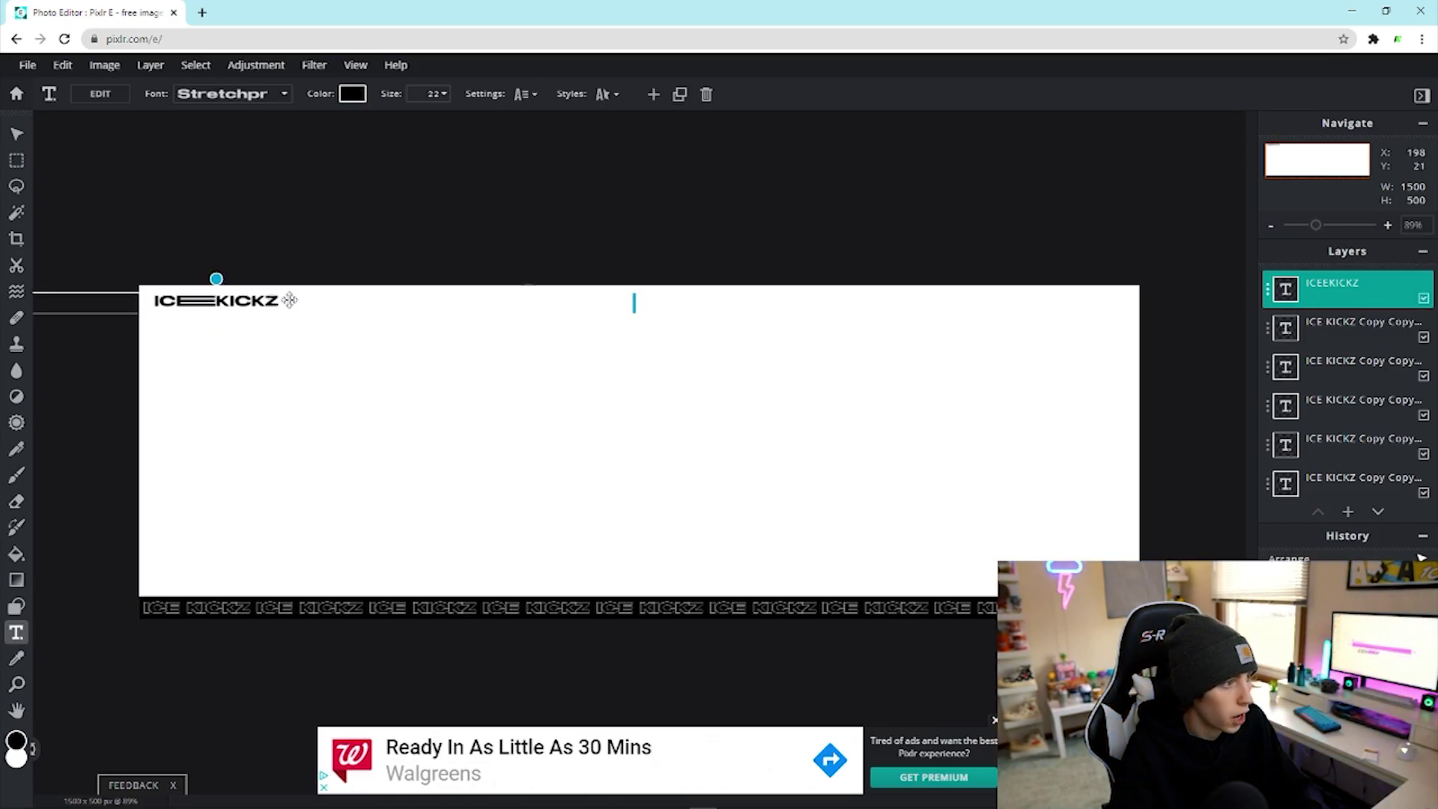
{"action": "left_click", "coordinate": [1289, 287]}
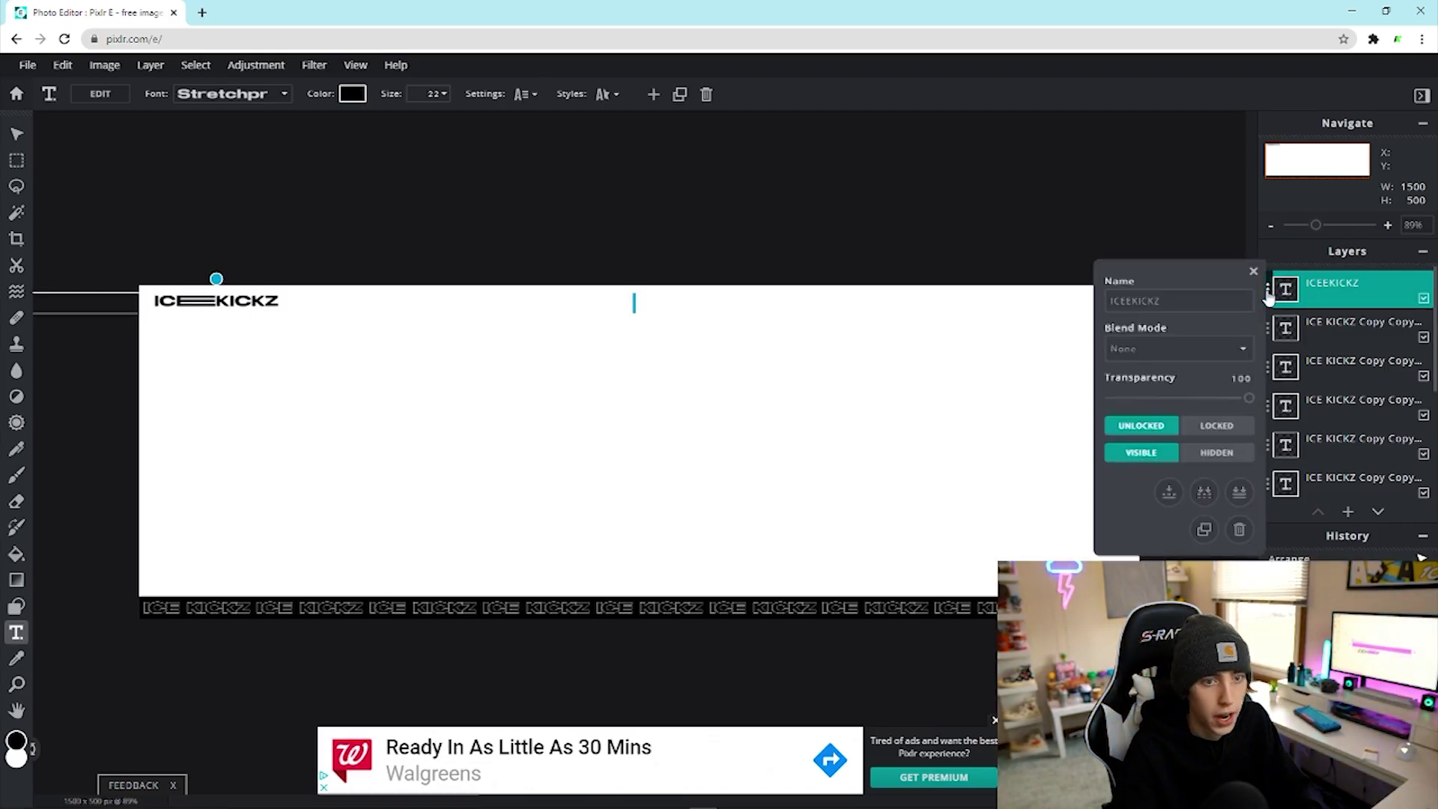
{"action": "left_click", "coordinate": [1203, 530]}
{"action": "left_click_drag", "start_coordinate": [251, 301], "coordinate": [337, 303]}
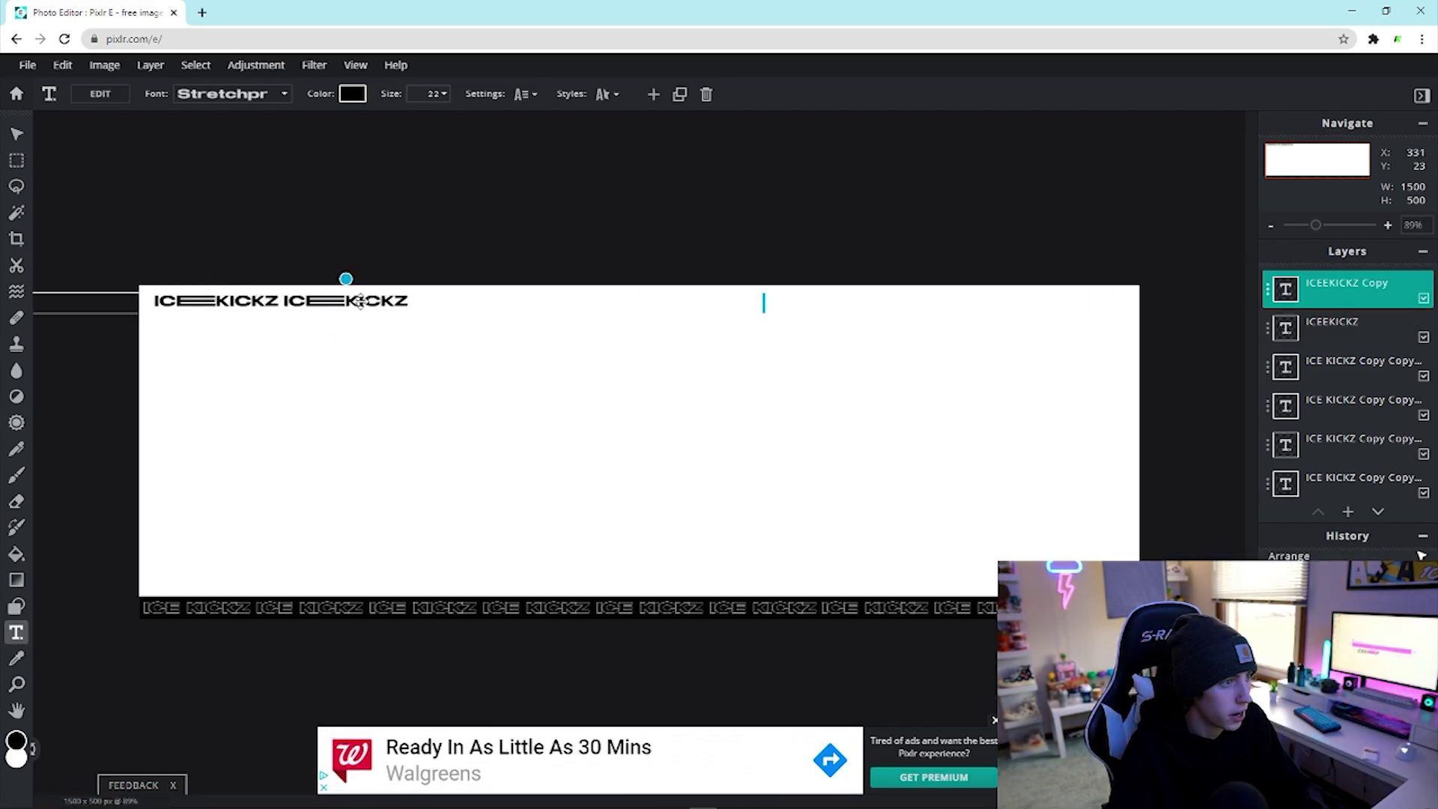
- Replace the duplicated wordmark's text with "> > >"
{"action": "double_click", "coordinate": [362, 301]}
{"action": "key", "text": "BackSpace"}
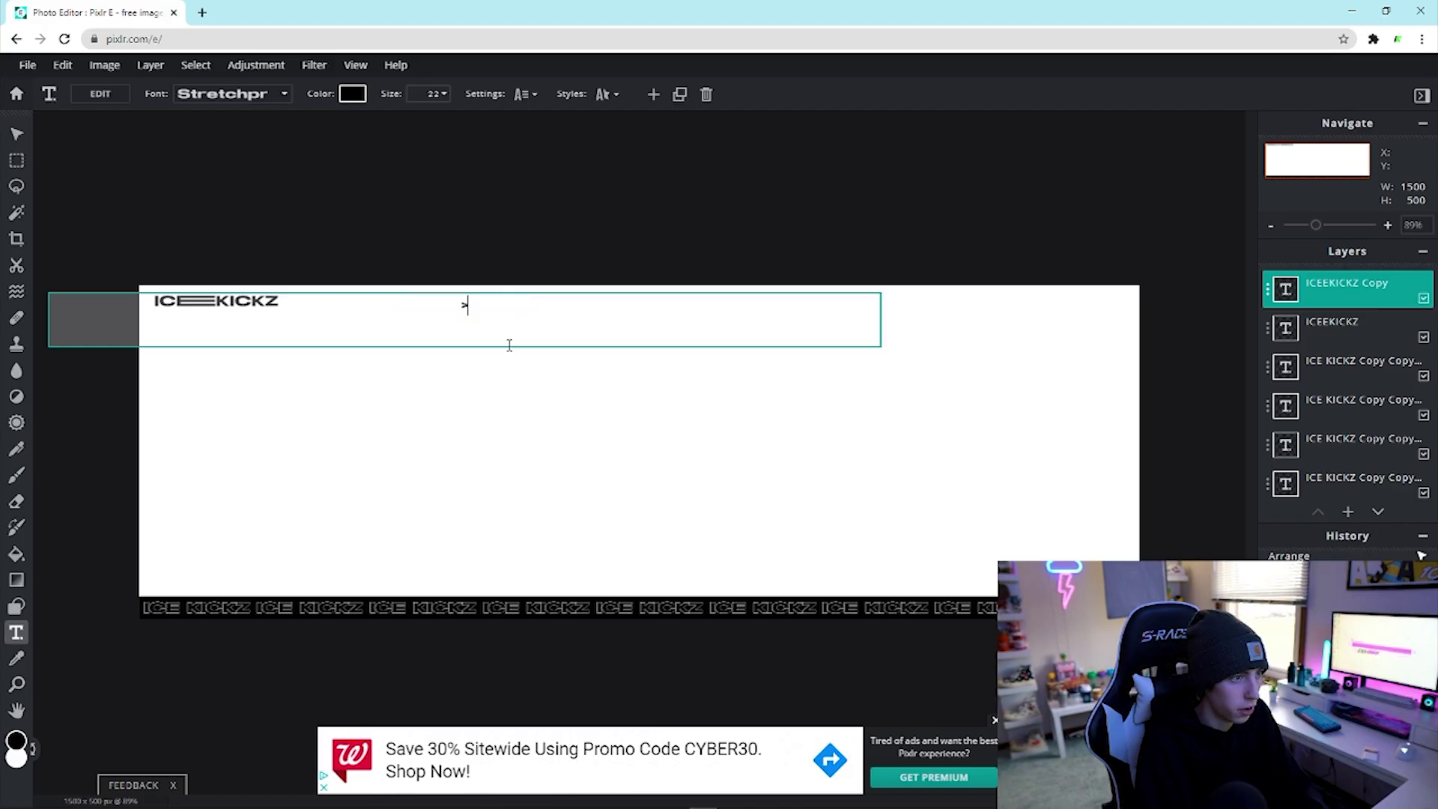
{"action": "type", "text": "> >"}
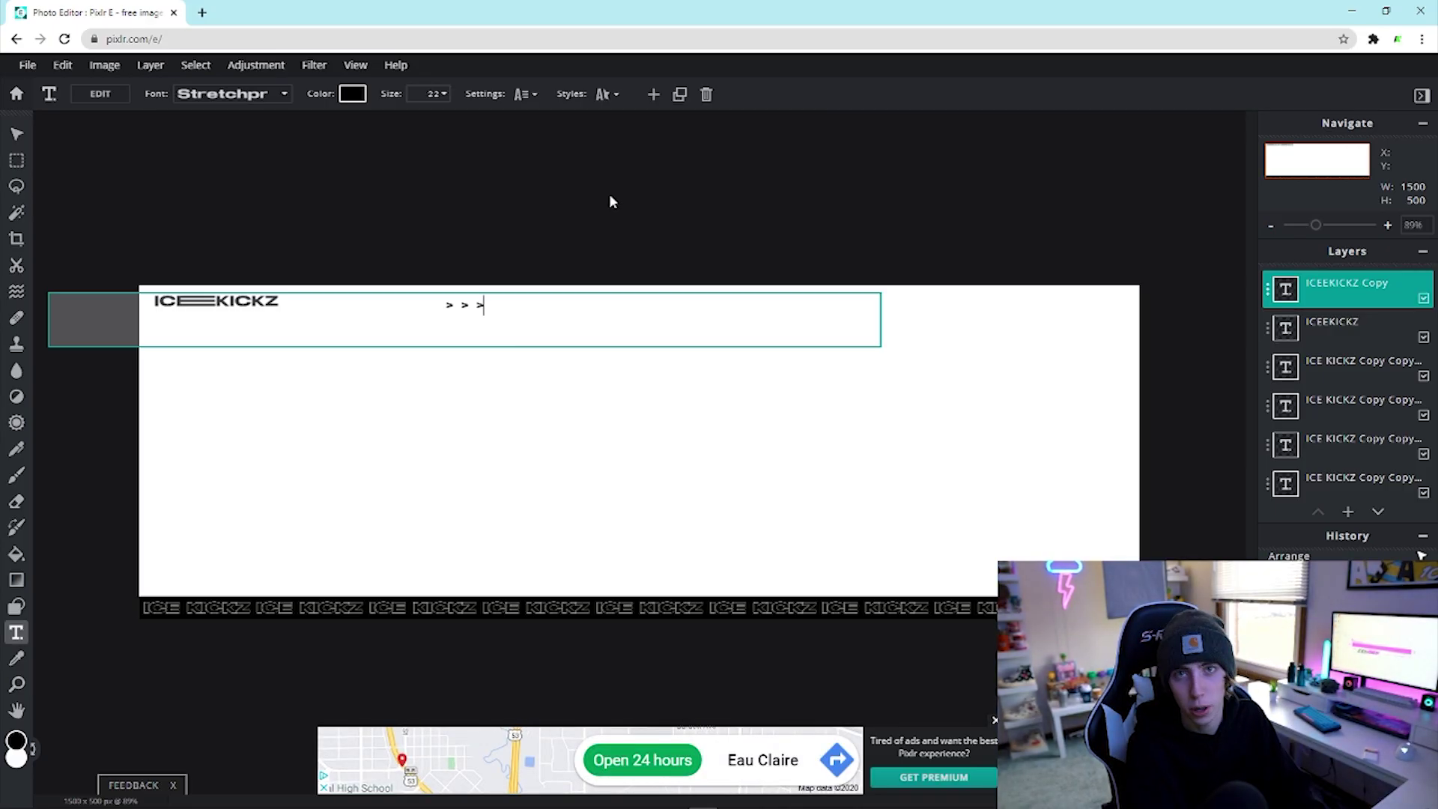
{"action": "left_click", "coordinate": [544, 206]}
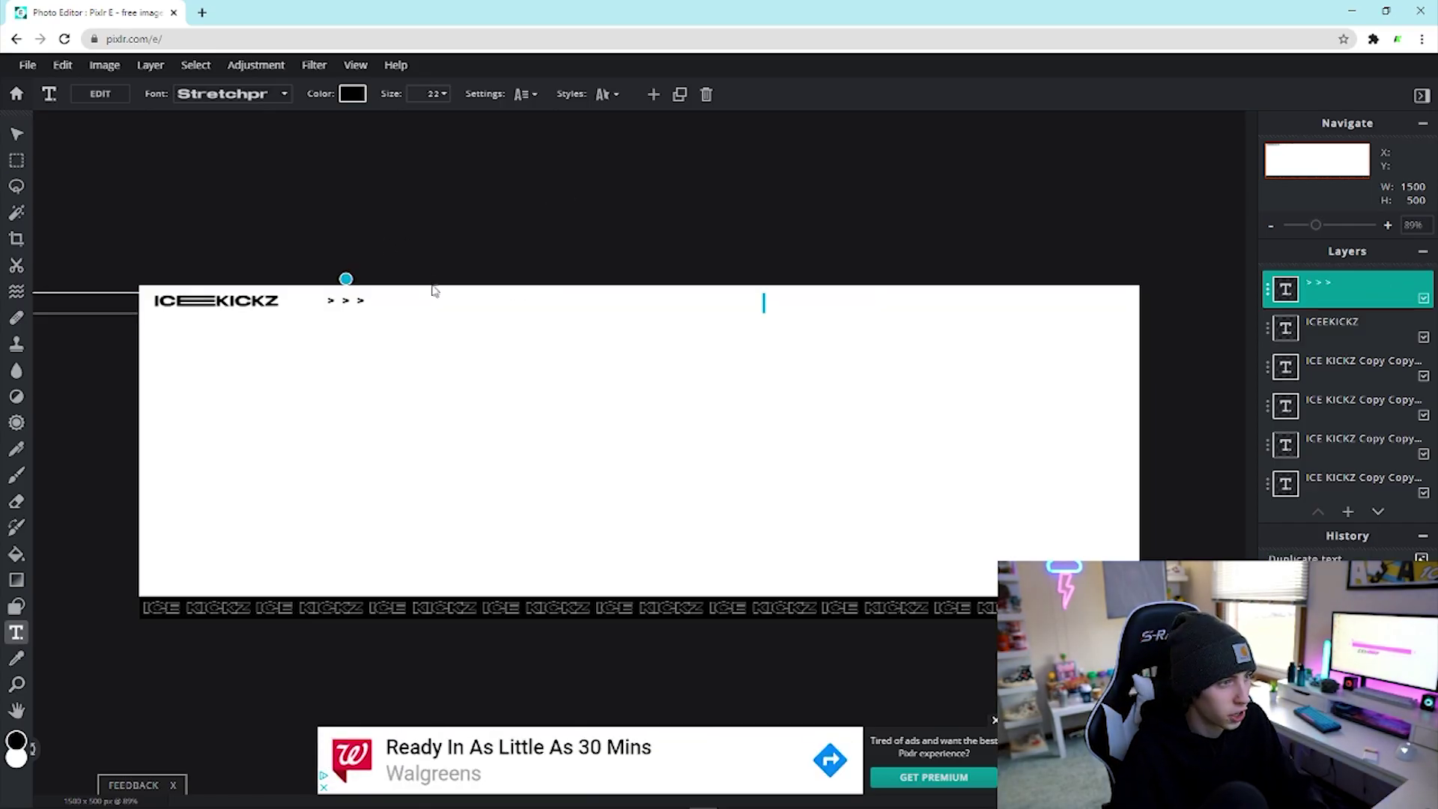
- Enlarge the "> > >" text to size 35 and align it just right of the ICEEKICKZ wordmark
{"action": "left_click_drag", "start_coordinate": [415, 300], "coordinate": [387, 299]}
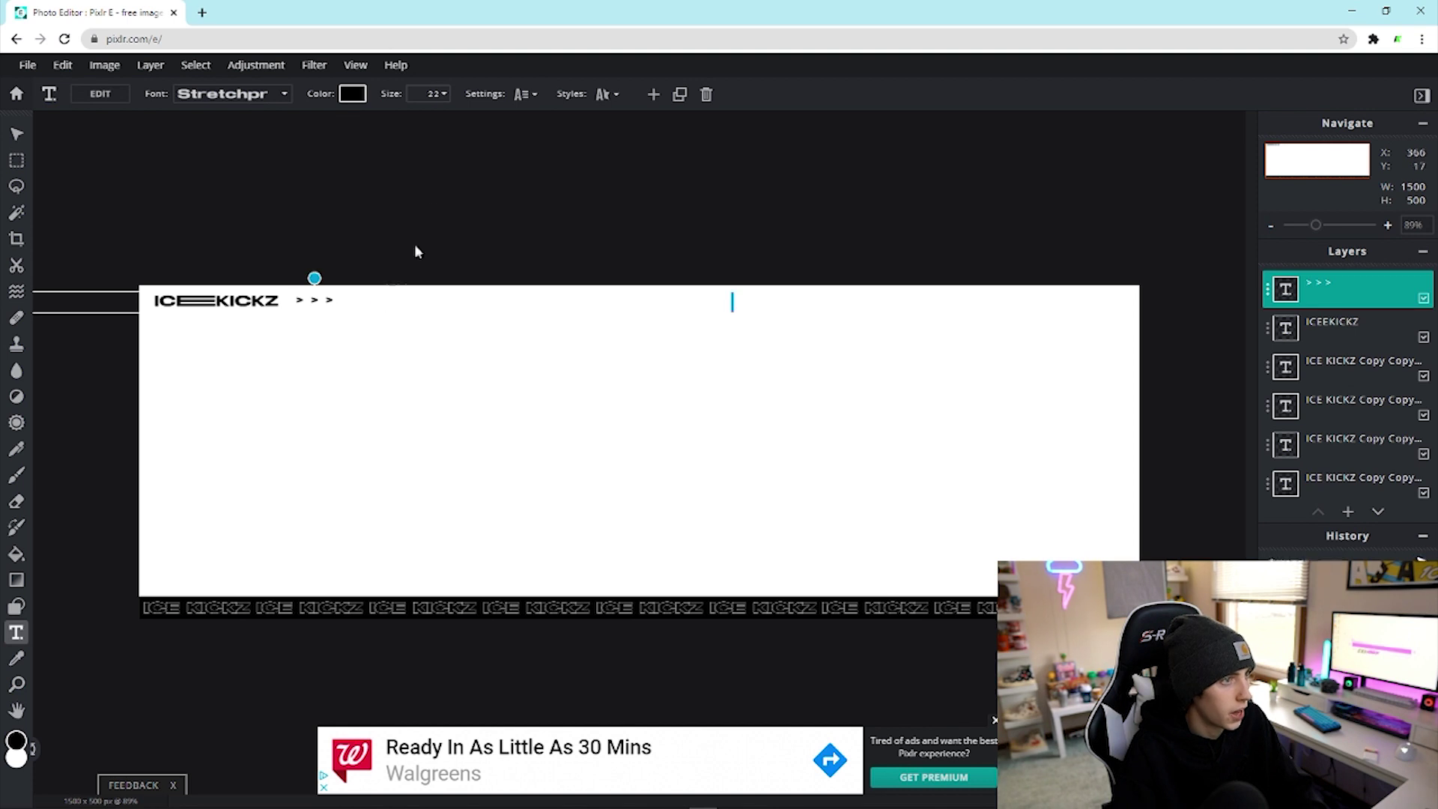
{"action": "left_click", "coordinate": [431, 93]}
{"action": "left_click_drag", "start_coordinate": [324, 119], "coordinate": [327, 120]}
{"action": "left_click_drag", "start_coordinate": [323, 294], "coordinate": [321, 302]}
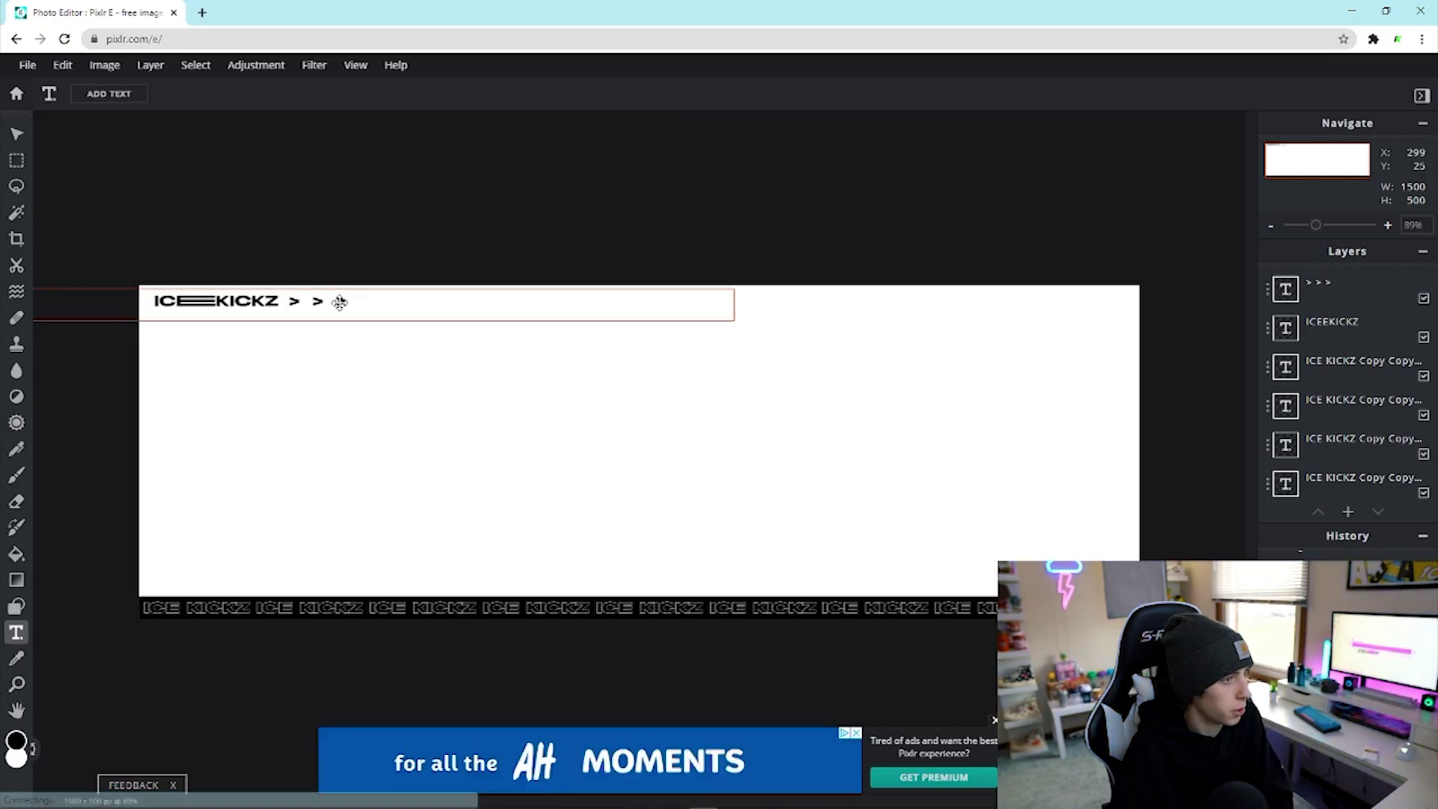
{"action": "left_click", "coordinate": [340, 302]}
{"action": "key", "text": "Right"}
{"action": "key", "text": "Right"}
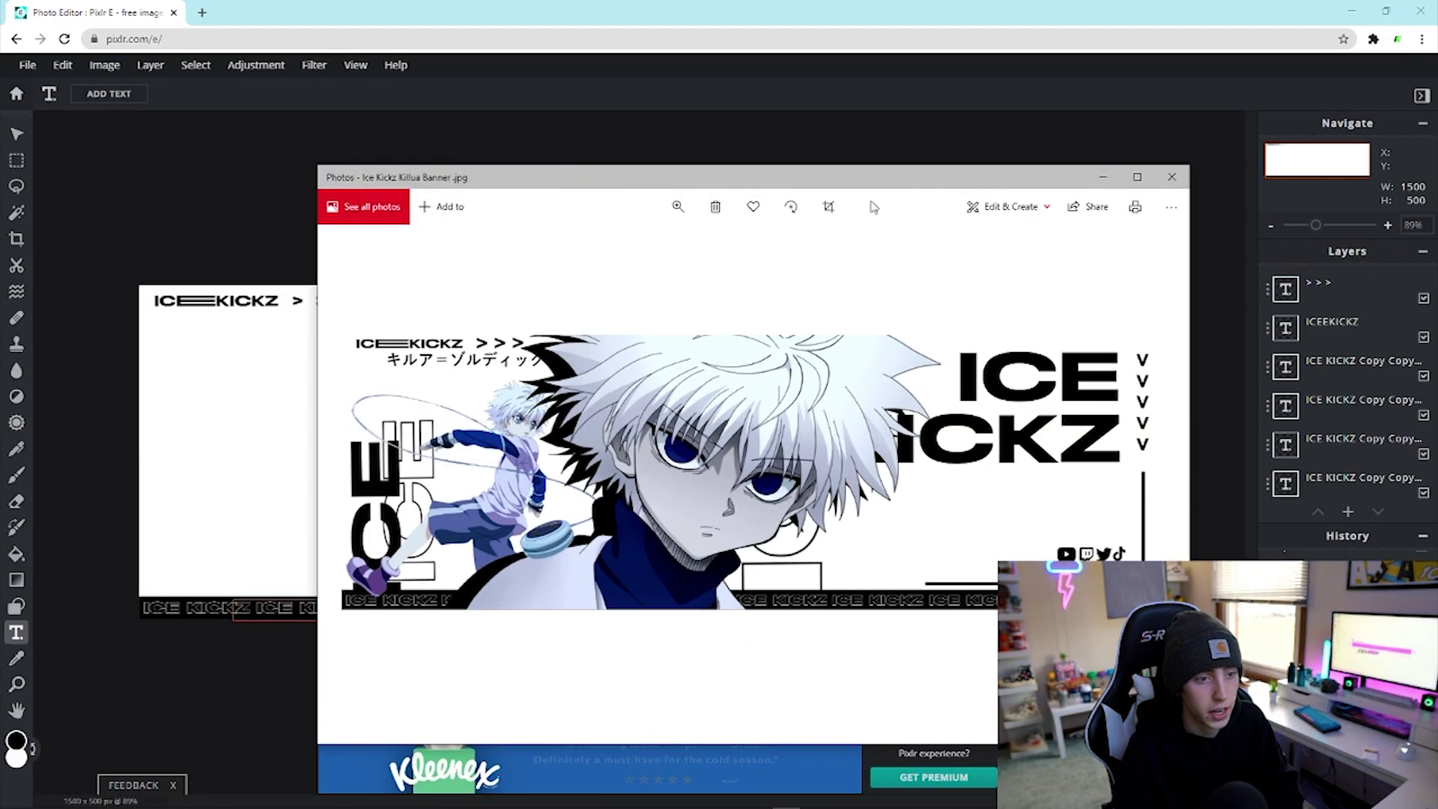
- Move the reference banner out of the way, then duplicate the "> > >" text and place the copy right of the canvas's upper centre
{"action": "left_click_drag", "start_coordinate": [852, 184], "coordinate": [0, 202]}
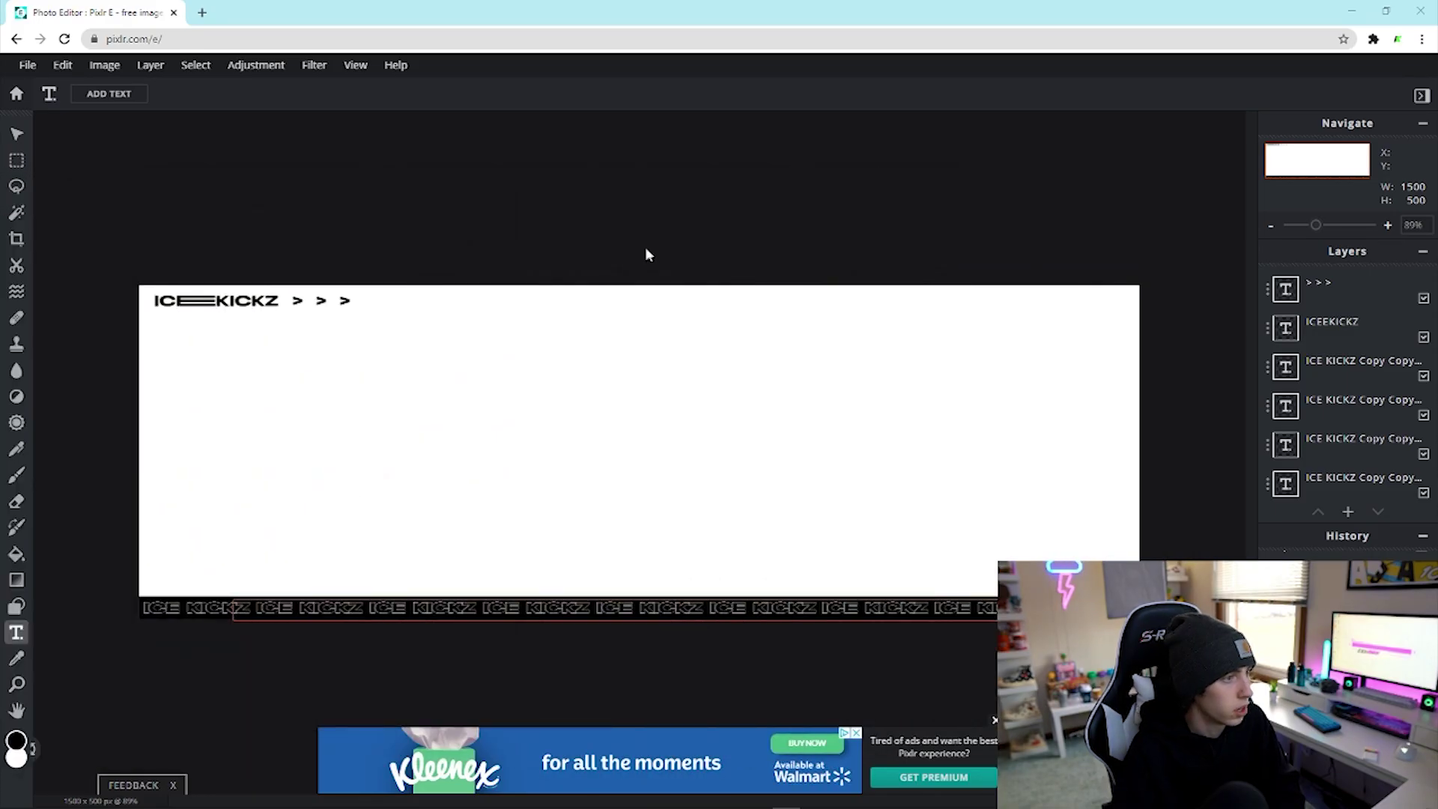
{"action": "left_click", "coordinate": [323, 297]}
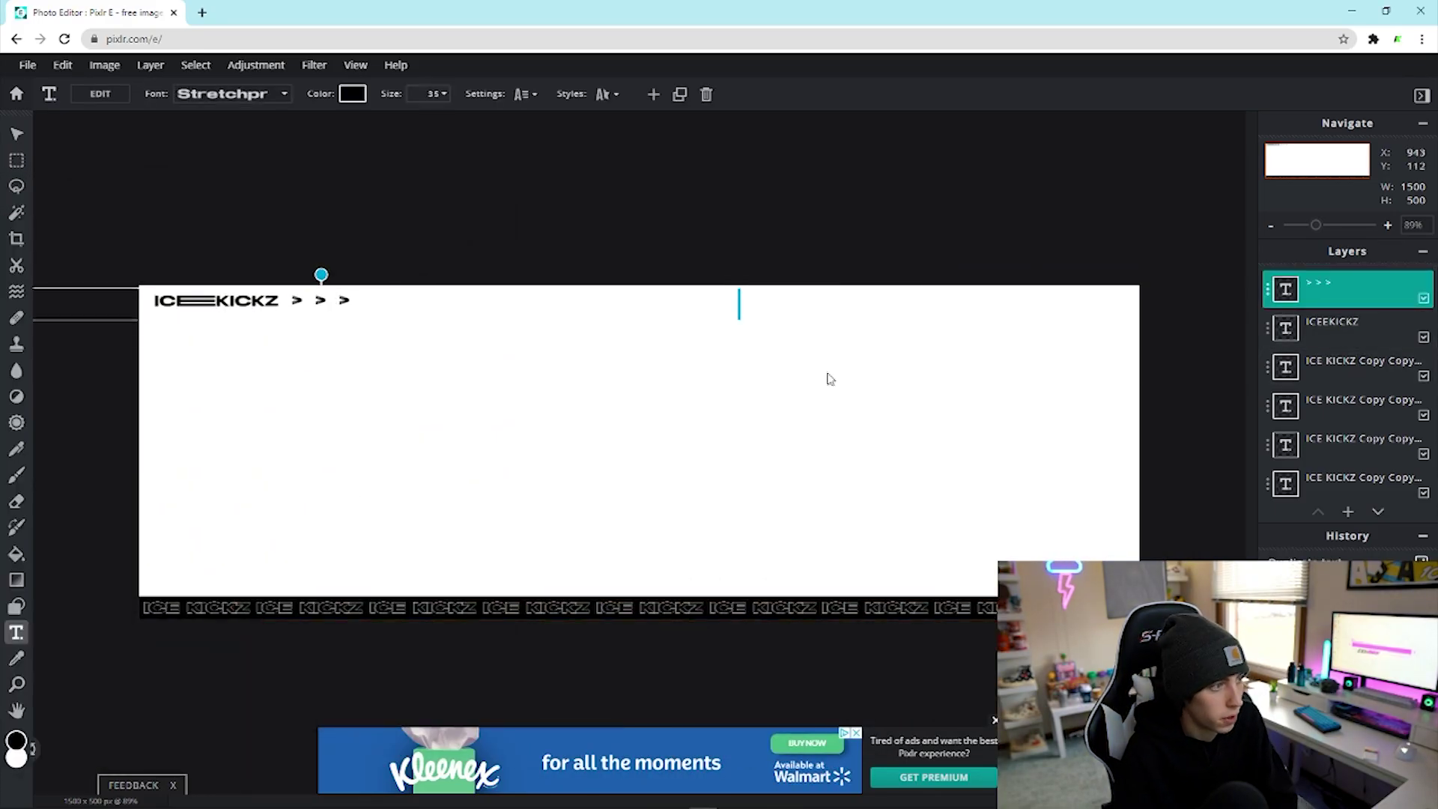
{"action": "left_click", "coordinate": [1269, 307]}
{"action": "left_click", "coordinate": [1205, 530]}
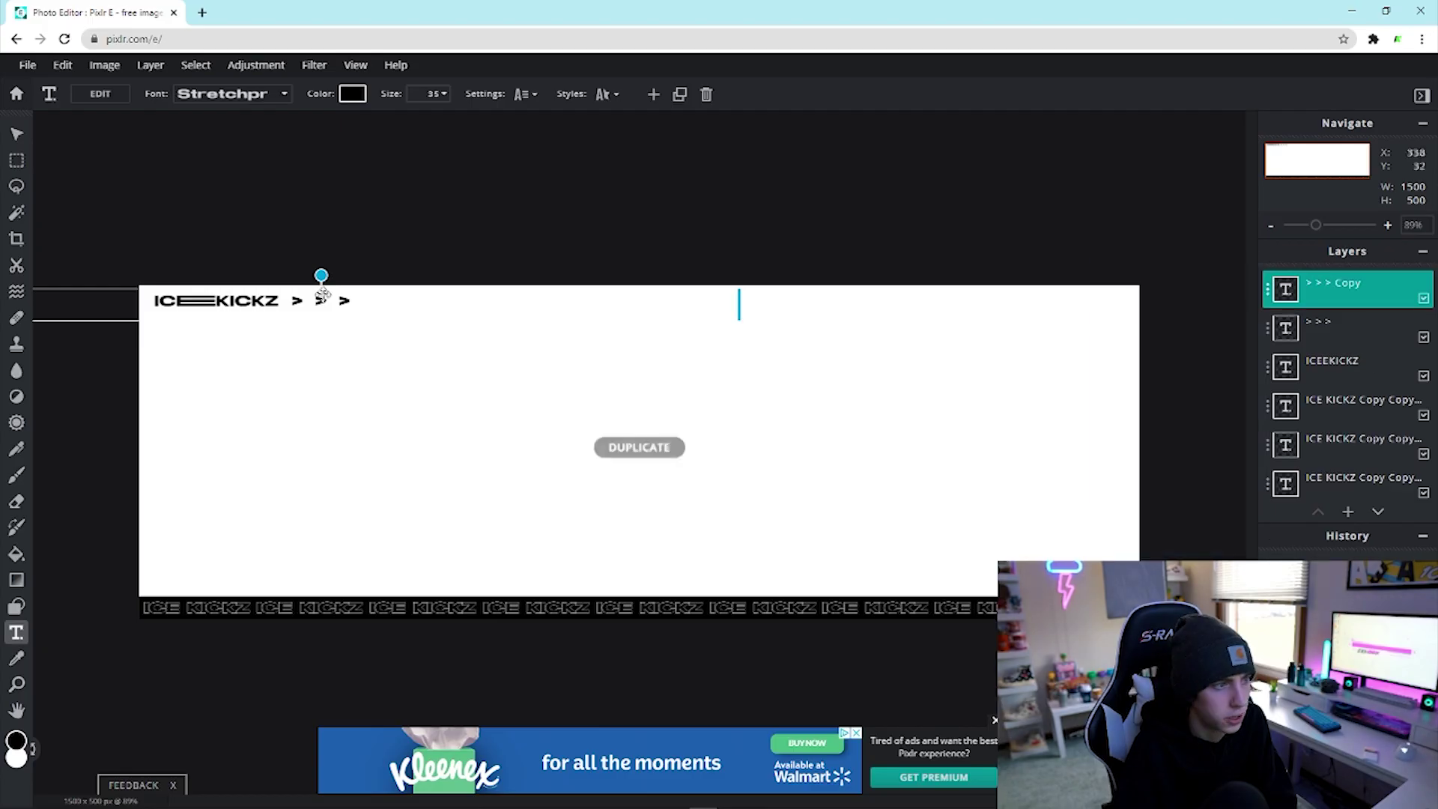
{"action": "left_click_drag", "start_coordinate": [382, 305], "coordinate": [820, 329]}
{"action": "left_click", "coordinate": [931, 289]}
{"action": "left_click", "coordinate": [764, 327]}
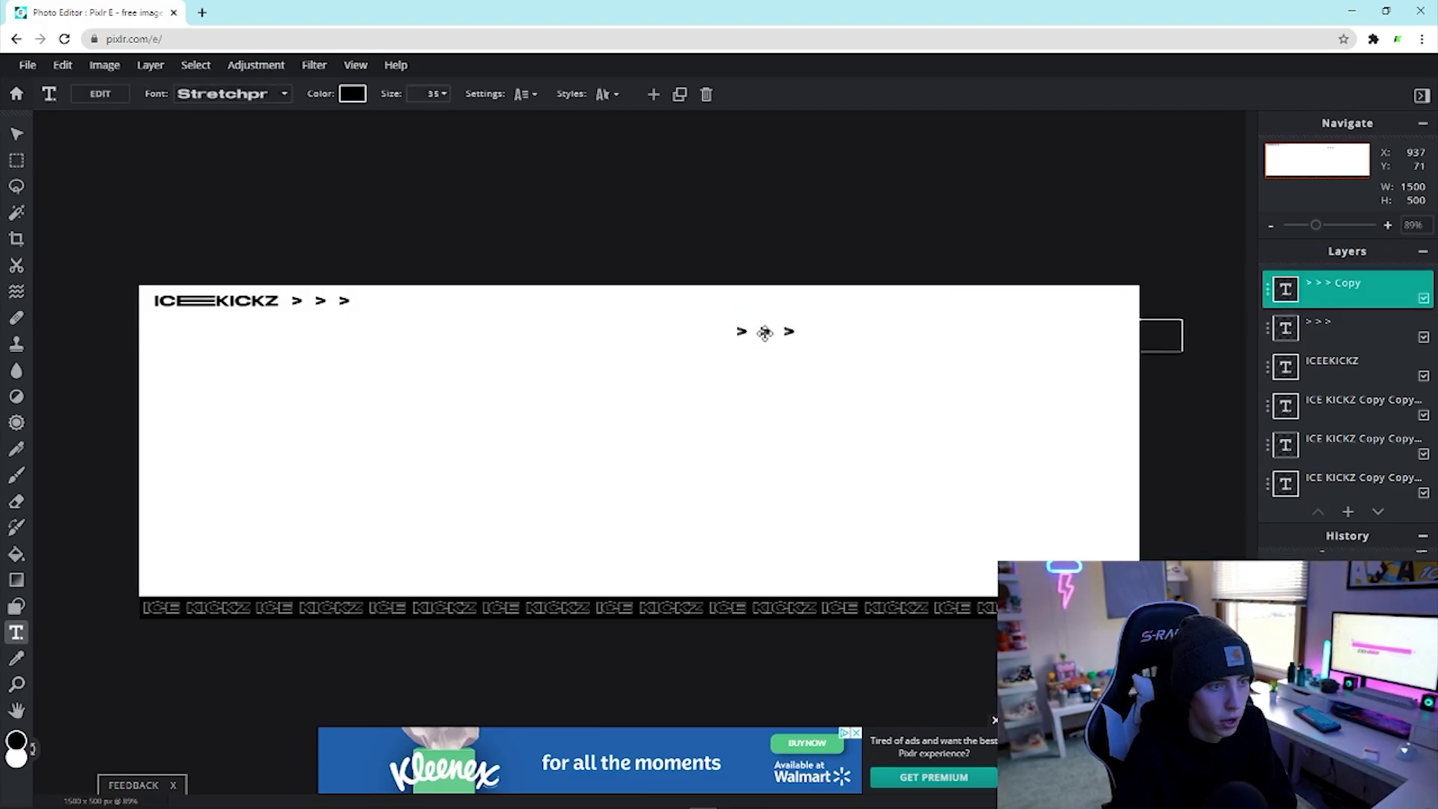
- Extend the duplicated arrow text to five arrows, "> > > > >"
{"action": "double_click", "coordinate": [809, 335]}
{"action": "key", "text": "ctrl+a"}
{"action": "left_click", "coordinate": [818, 342]}
{"action": "type", "text": ">"}
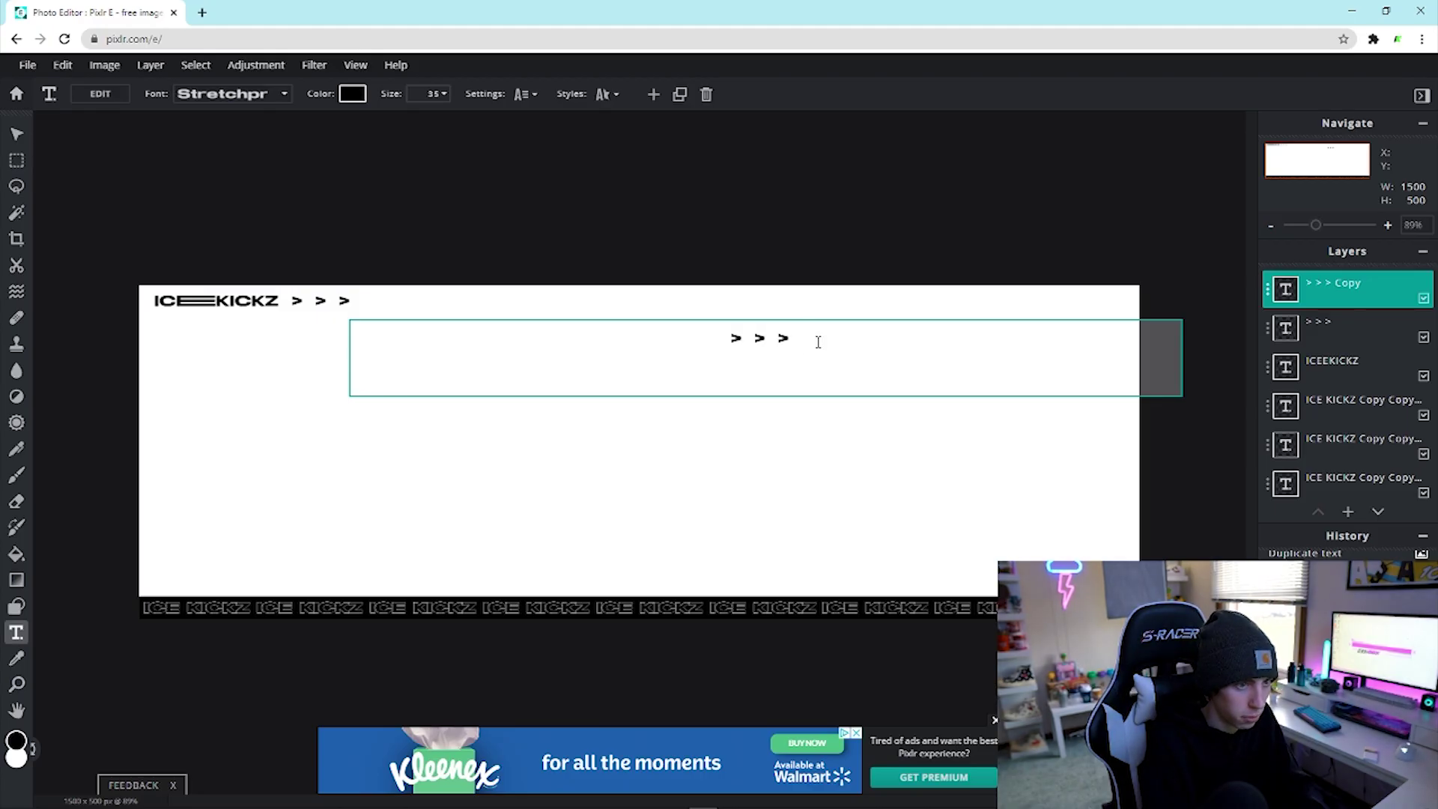
{"action": "type", "text": " > >"}
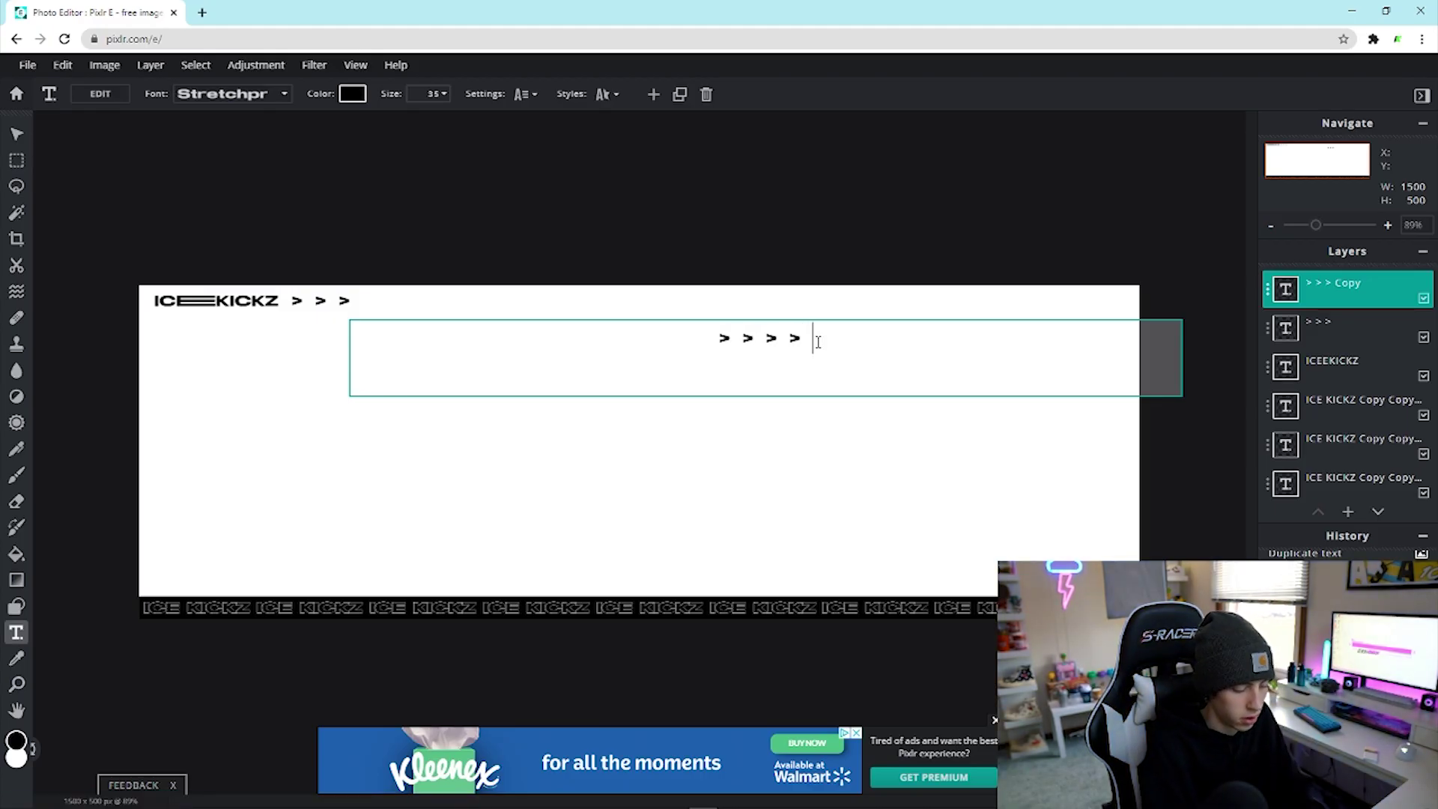
{"action": "left_click", "coordinate": [808, 308]}
- Rotate the five-arrow text 90 degrees so it points downward, and move it near the canvas's right edge
{"action": "left_click_drag", "start_coordinate": [764, 305], "coordinate": [912, 325]}
{"action": "left_click_drag", "start_coordinate": [767, 334], "coordinate": [1082, 360]}
- Set the vertical arrow text to size 55 and place it close to the canvas's upper-right corner
{"action": "left_click", "coordinate": [445, 95]}
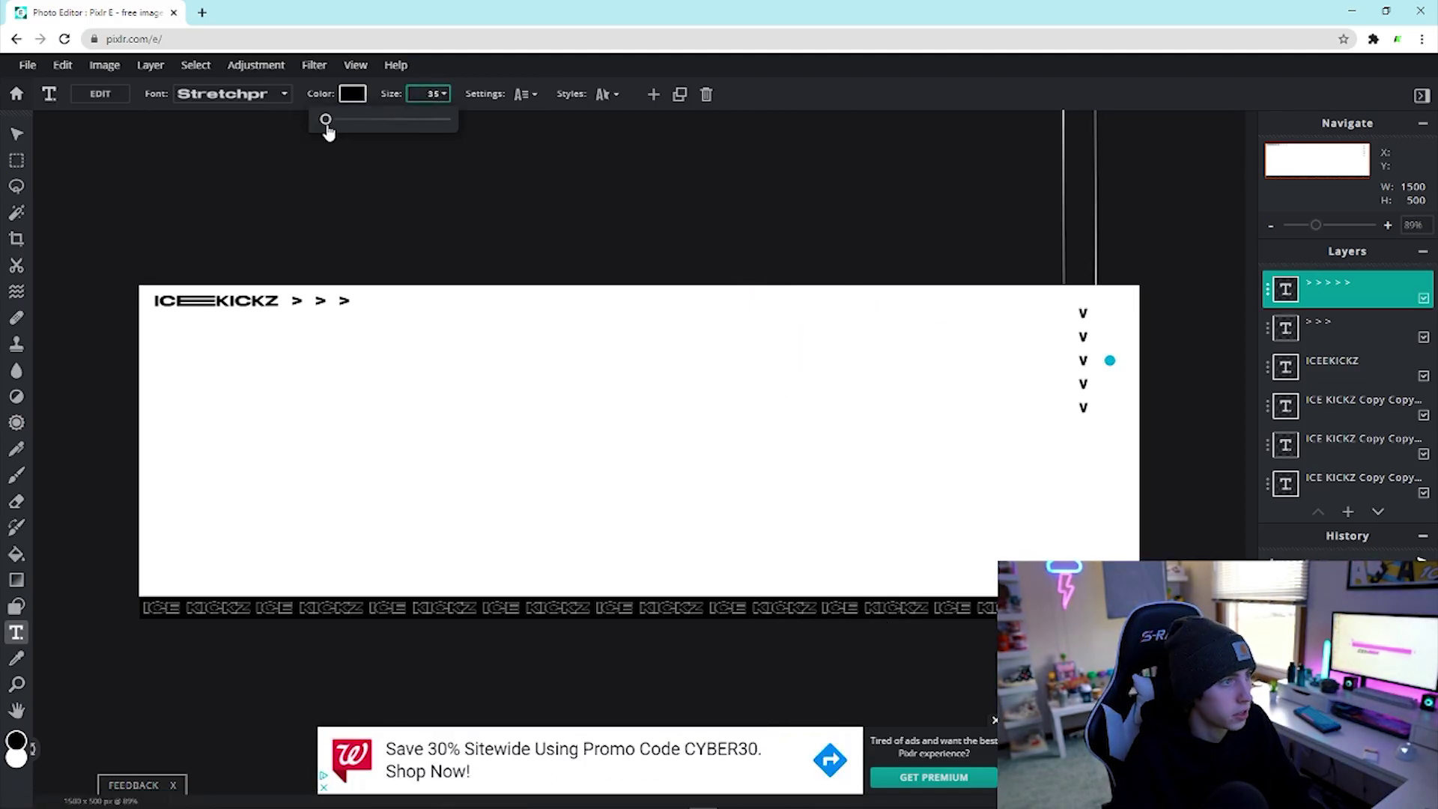
{"action": "left_click_drag", "start_coordinate": [327, 120], "coordinate": [329, 120]}
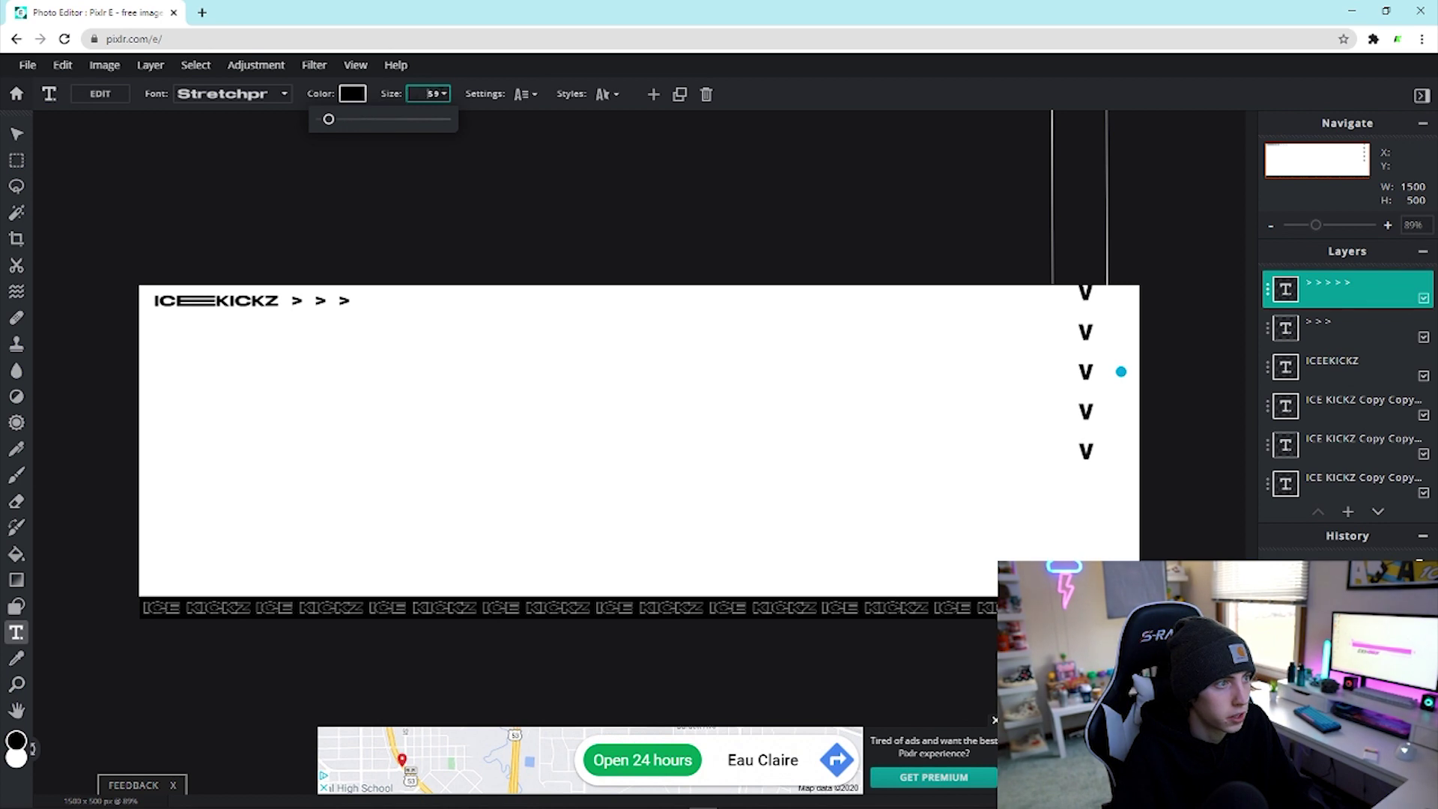
{"action": "type", "text": "55"}
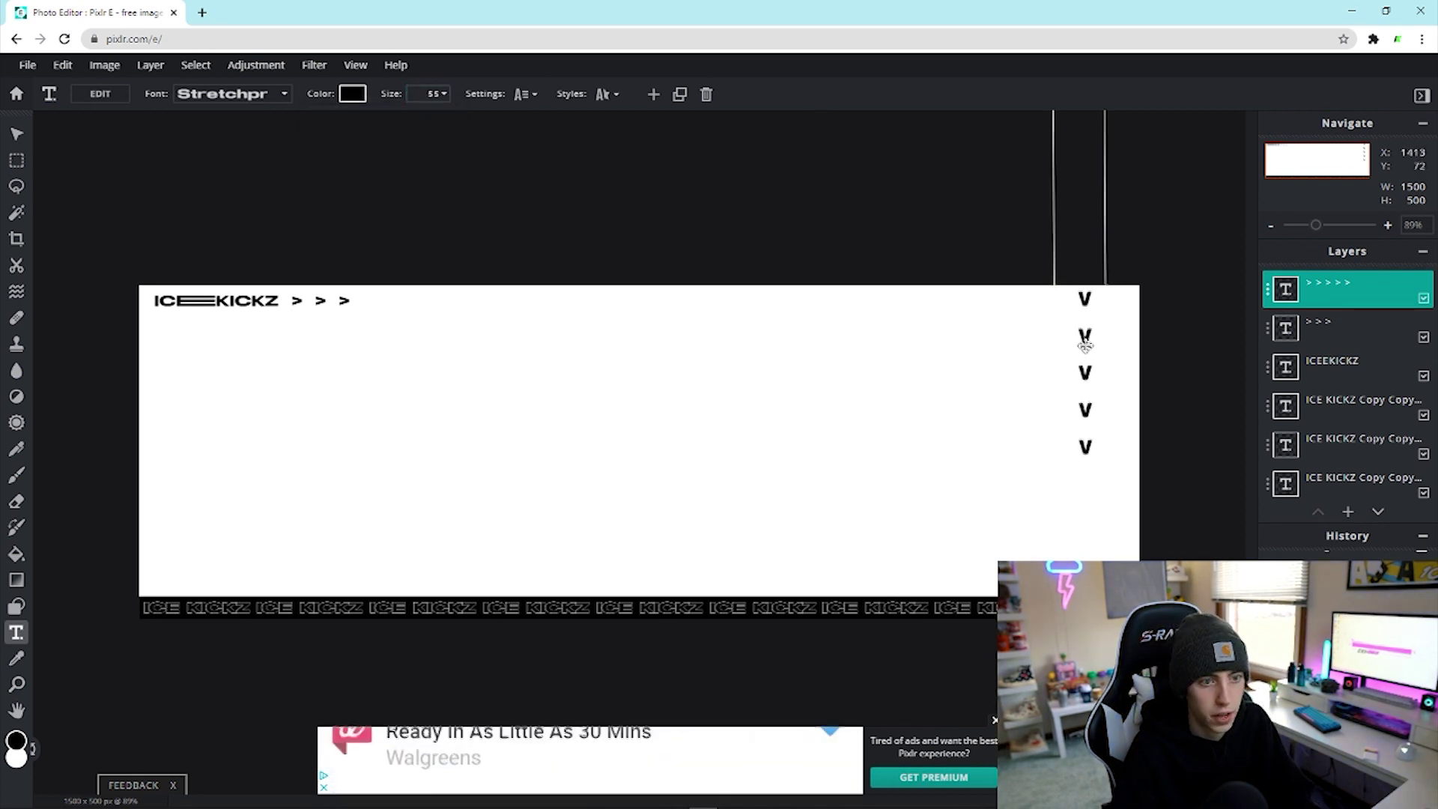
{"action": "left_click_drag", "start_coordinate": [1084, 334], "coordinate": [1113, 337]}
{"action": "left_click", "coordinate": [1149, 374]}
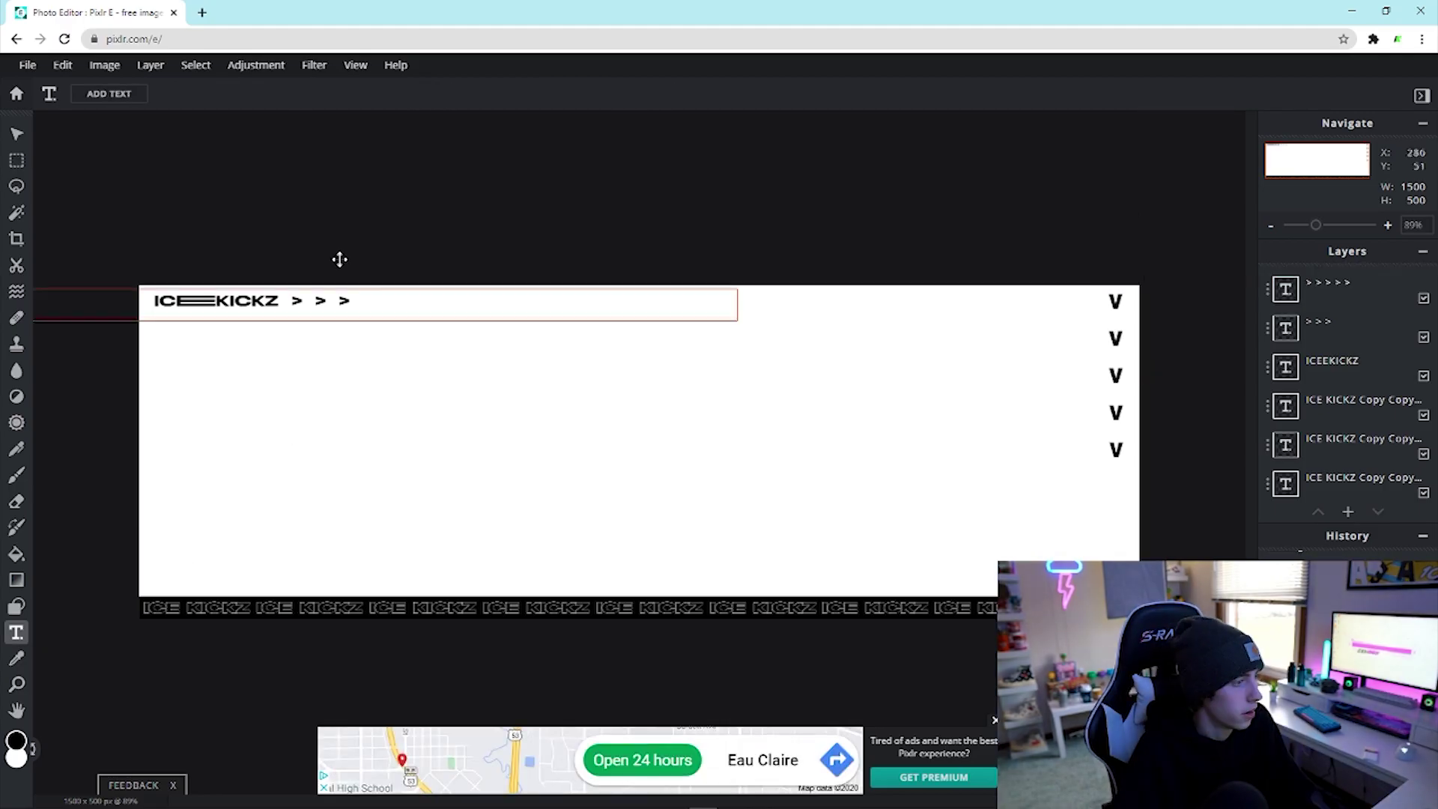